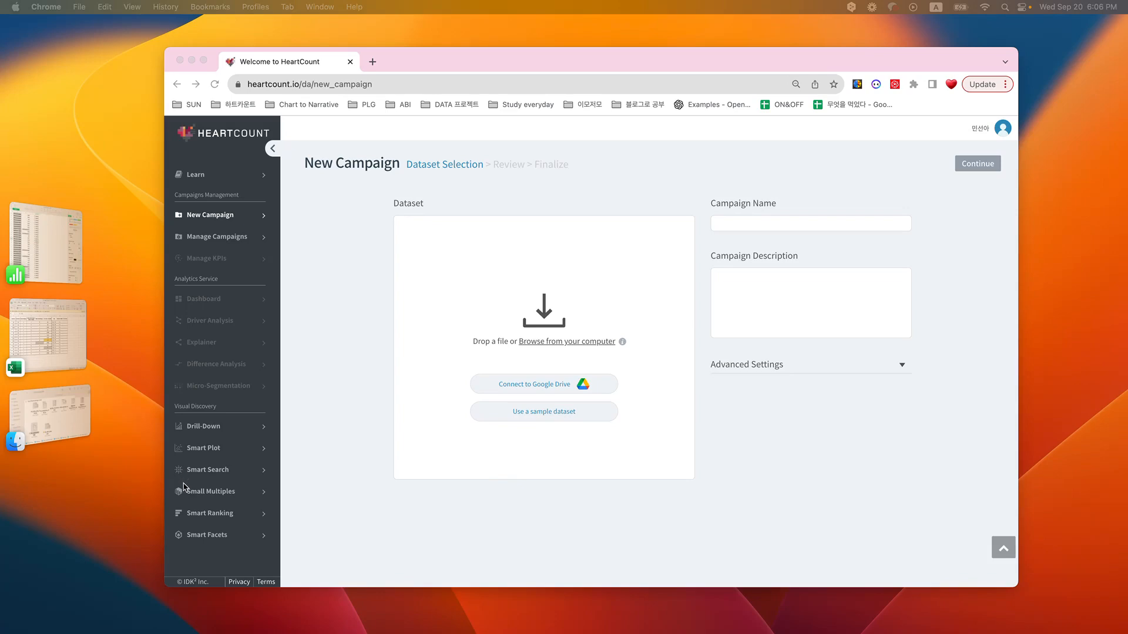
Switch to the Excel workbook and examine the Numbers 1 and Numbers 2 columns, including their NA cells.
left_click(79, 351)
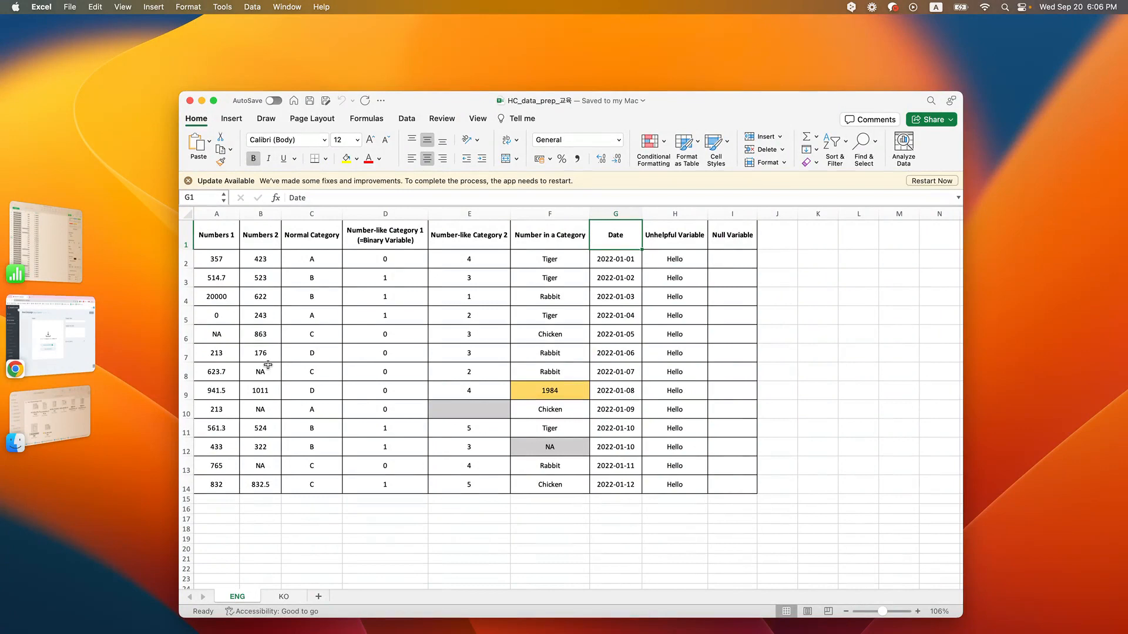
left_click(225, 241)
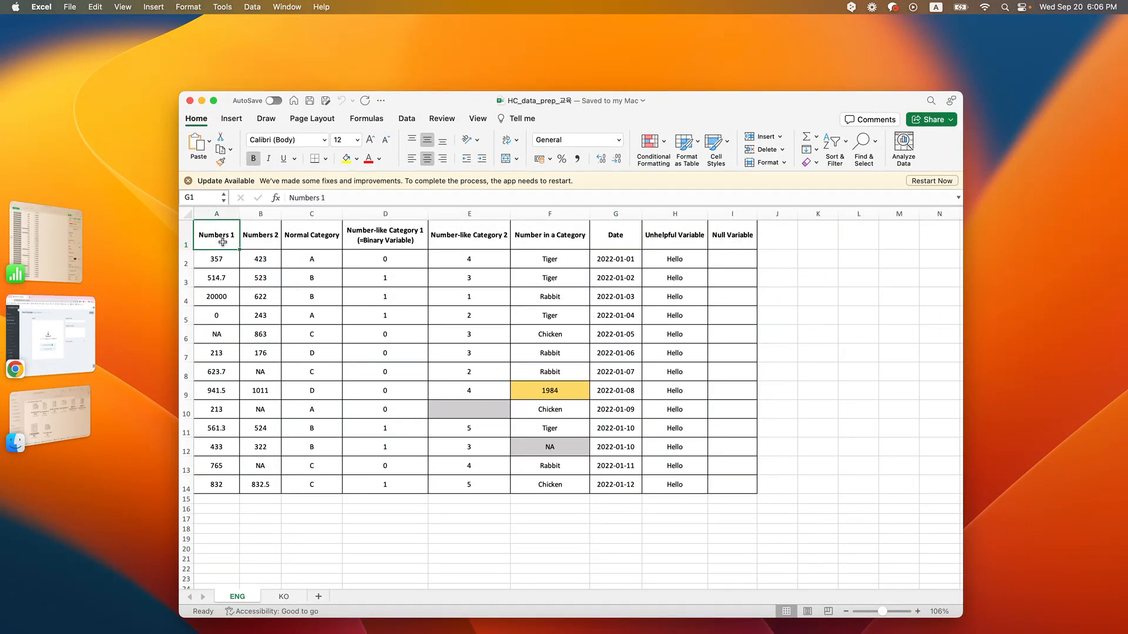
left_click_drag(229, 241, 244, 241)
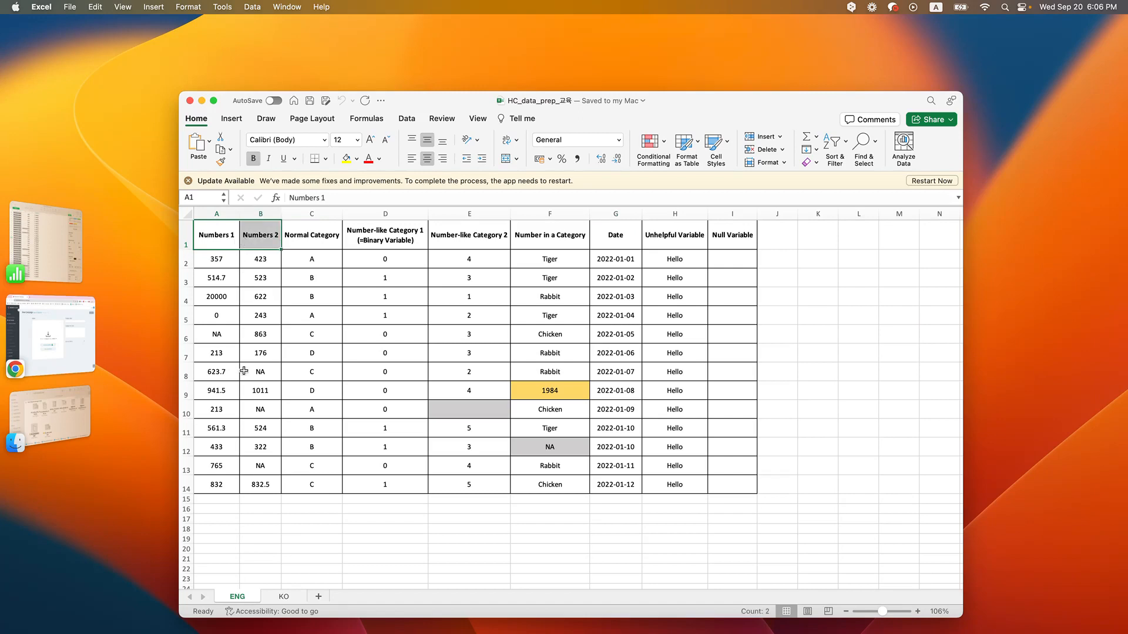
left_click(214, 337)
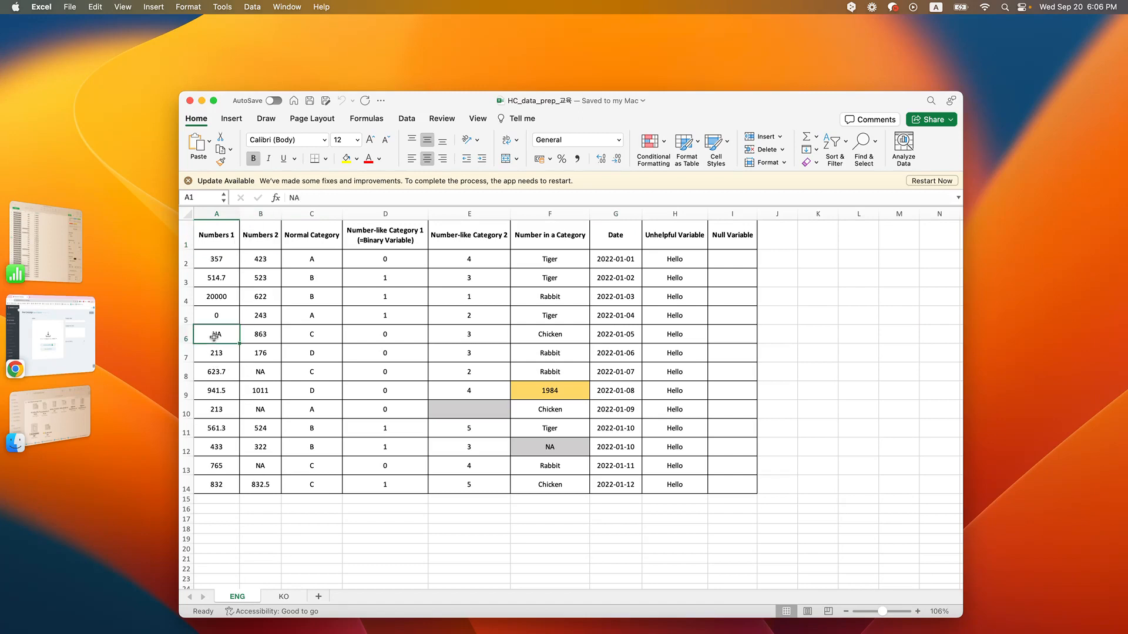
left_click(246, 376)
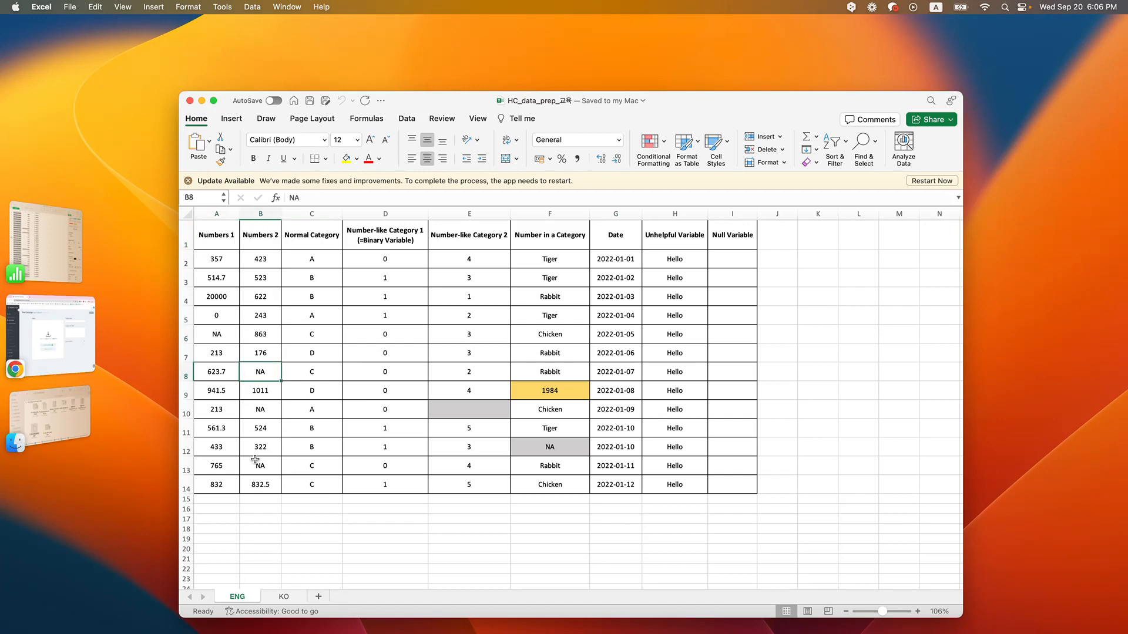
left_click(259, 419)
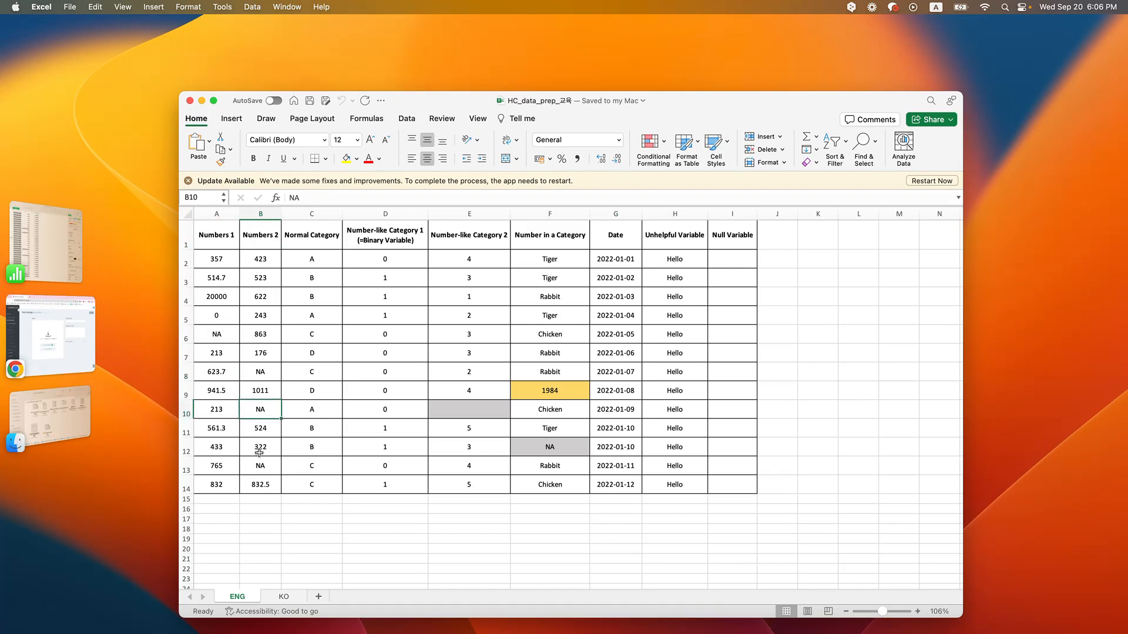
left_click(260, 464)
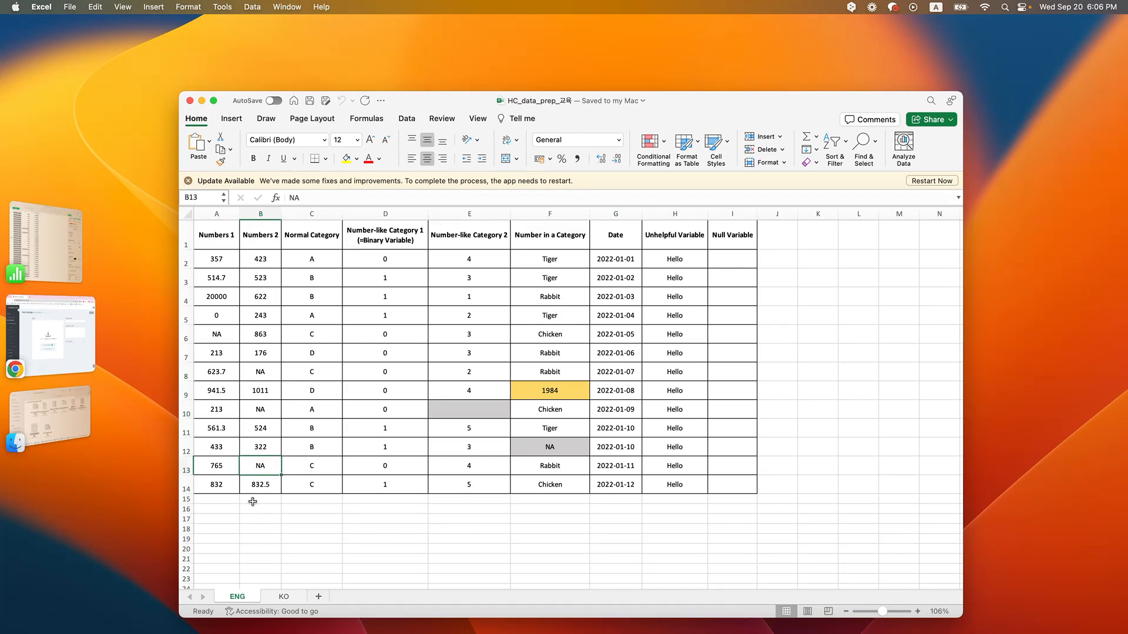
Examine the Normal Category, Number-like Category 1 and Number-like Category 2 columns and the numeric codes they hold.
left_click(299, 240)
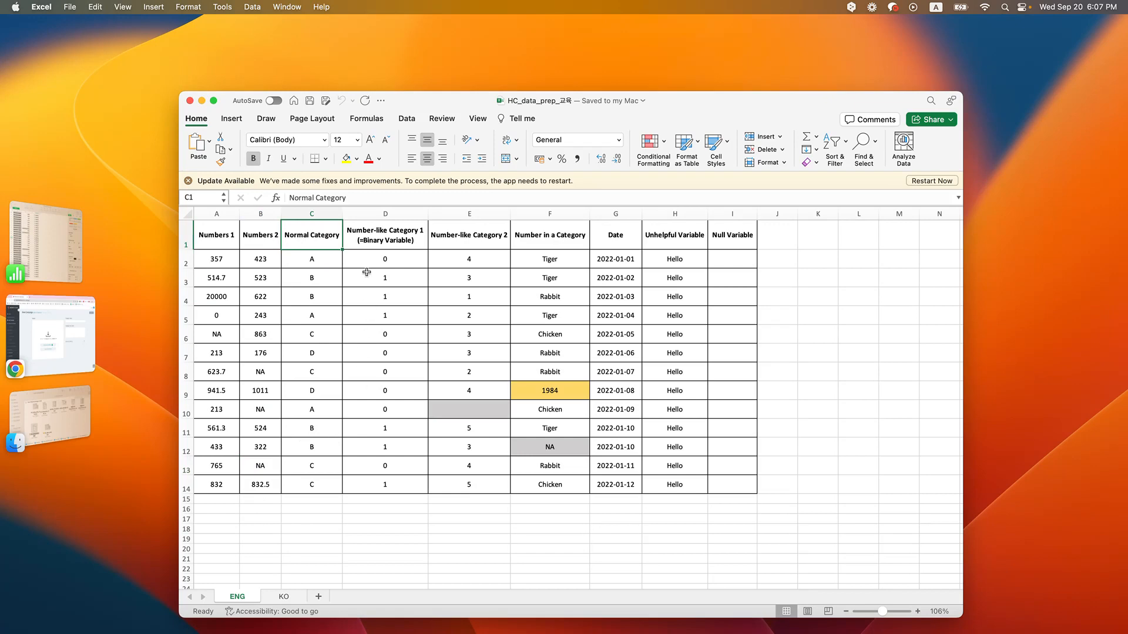
left_click(371, 239)
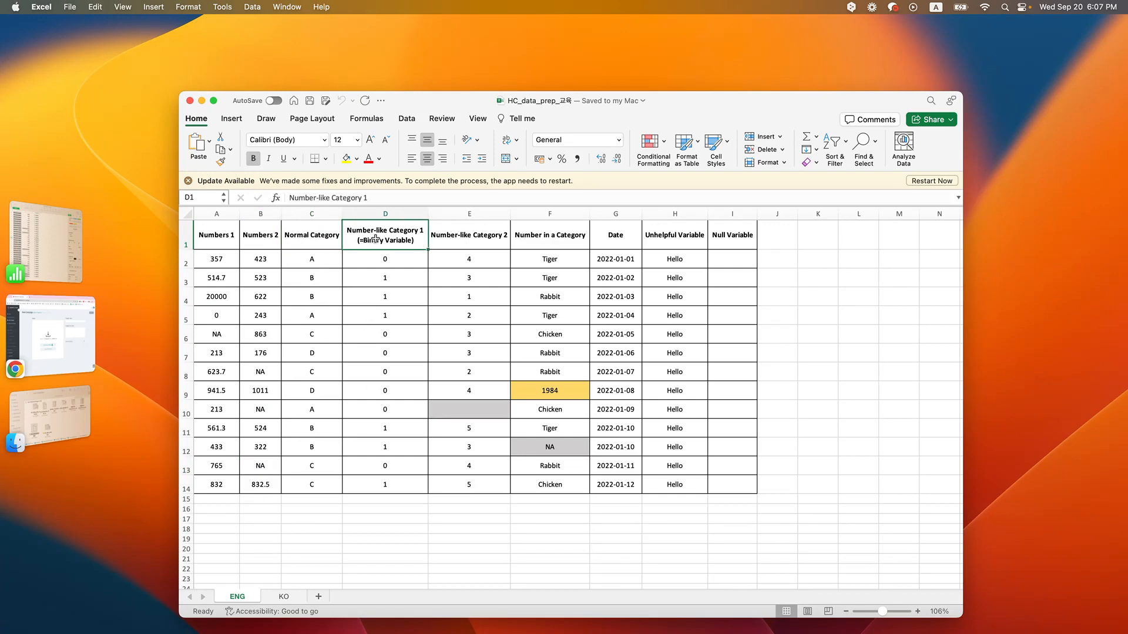
left_click(440, 239)
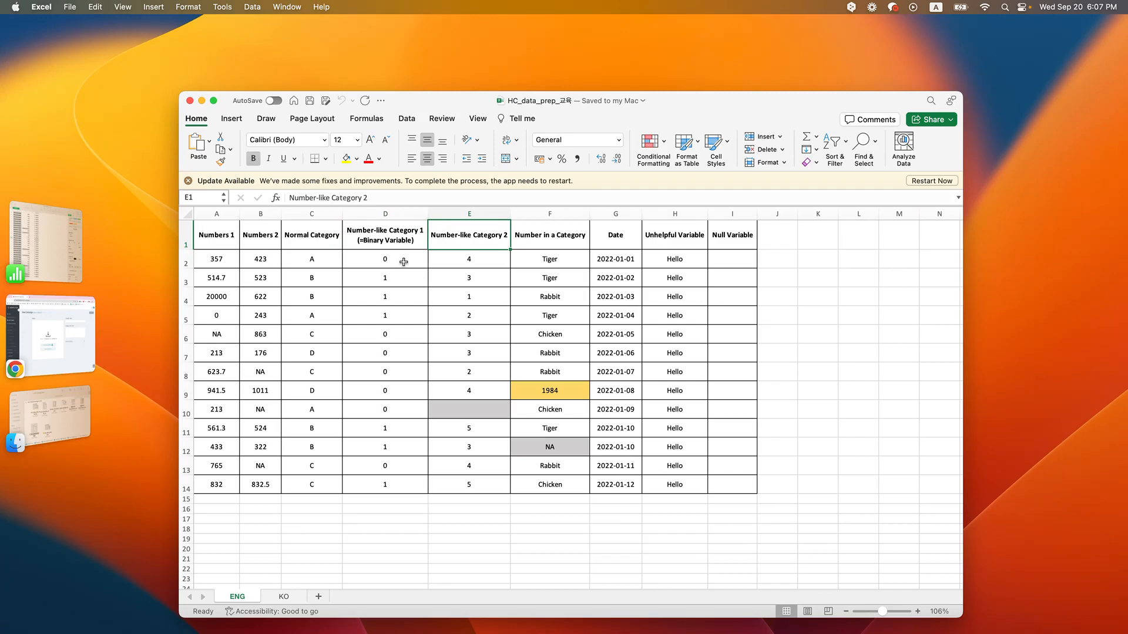
left_click(403, 262)
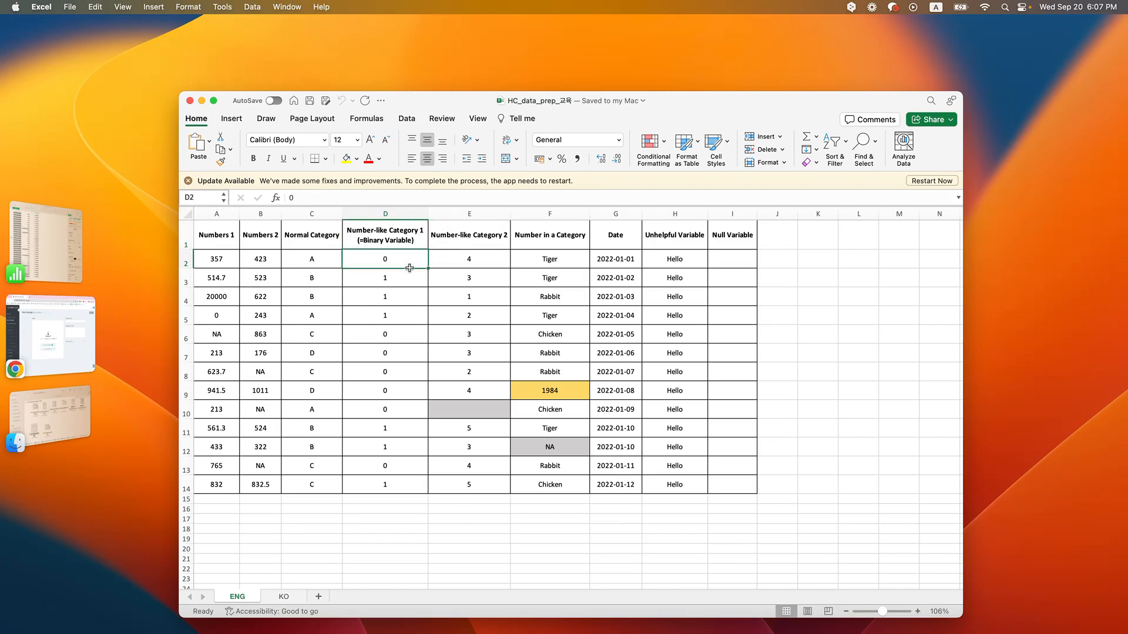
left_click_drag(409, 268, 454, 342)
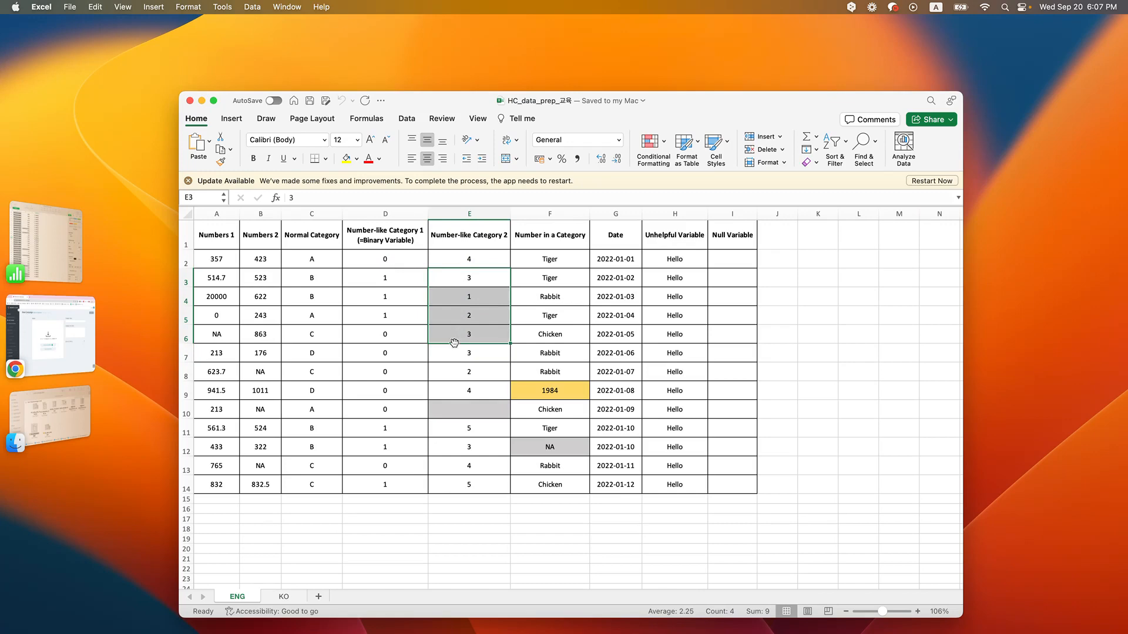
left_click(448, 433)
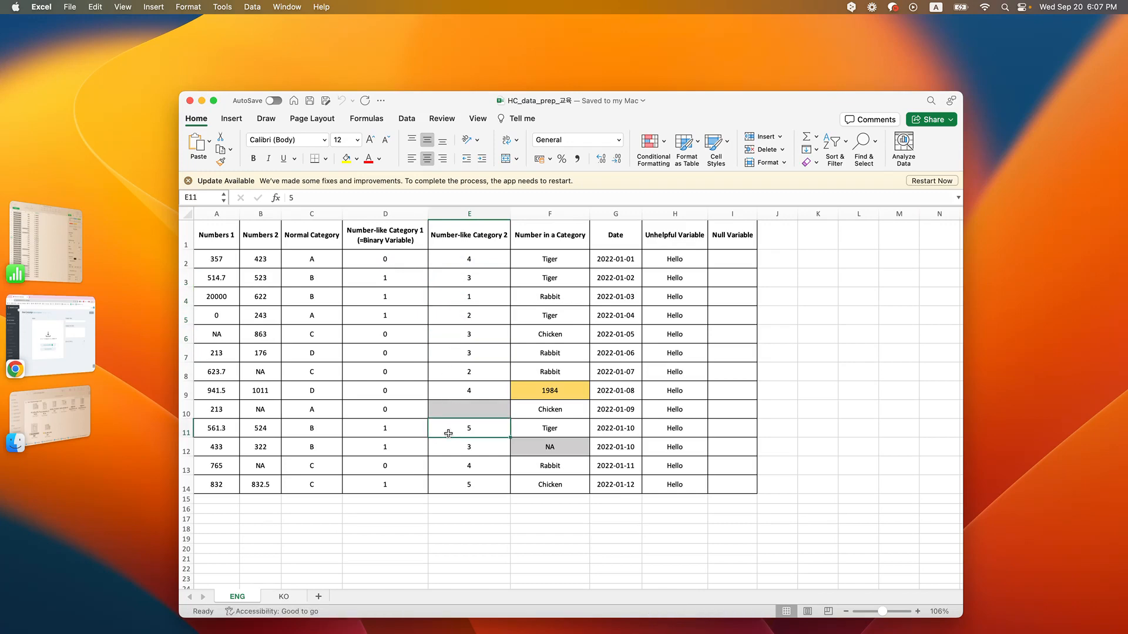
Examine the Number in a Category column, checking its text entries and the yellow-highlighted cell.
left_click(542, 214)
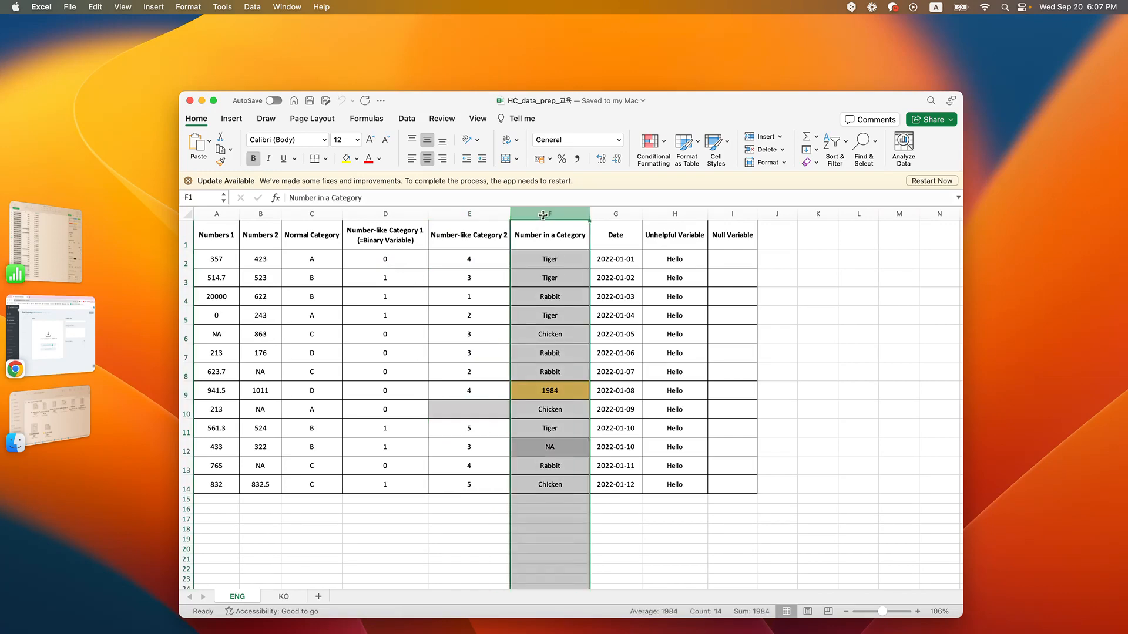
left_click(538, 277)
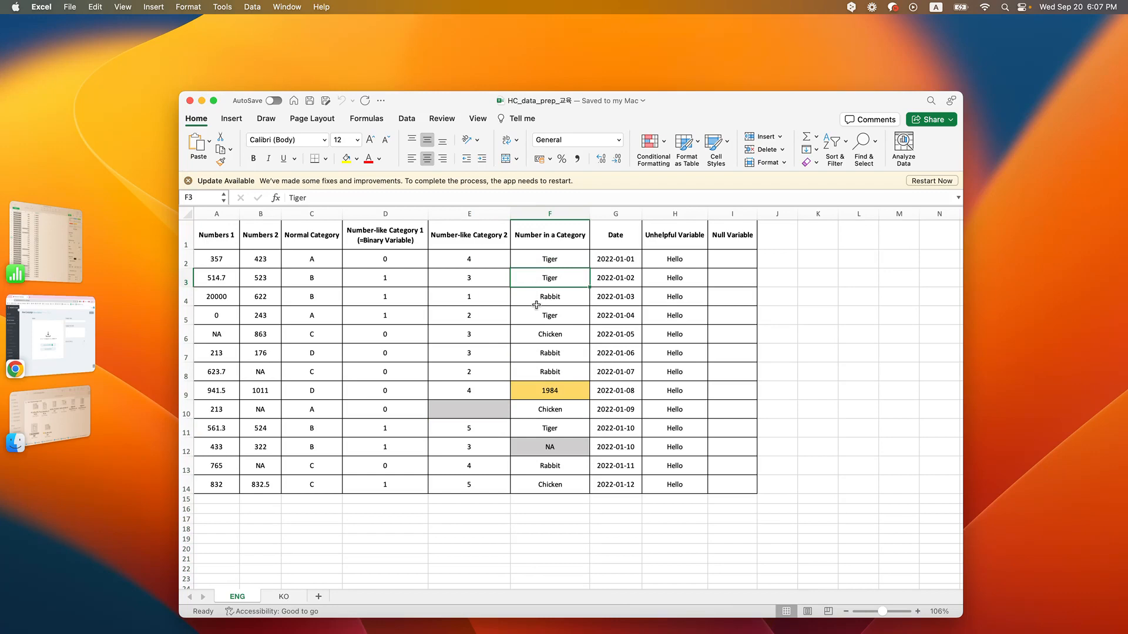
left_click(536, 305)
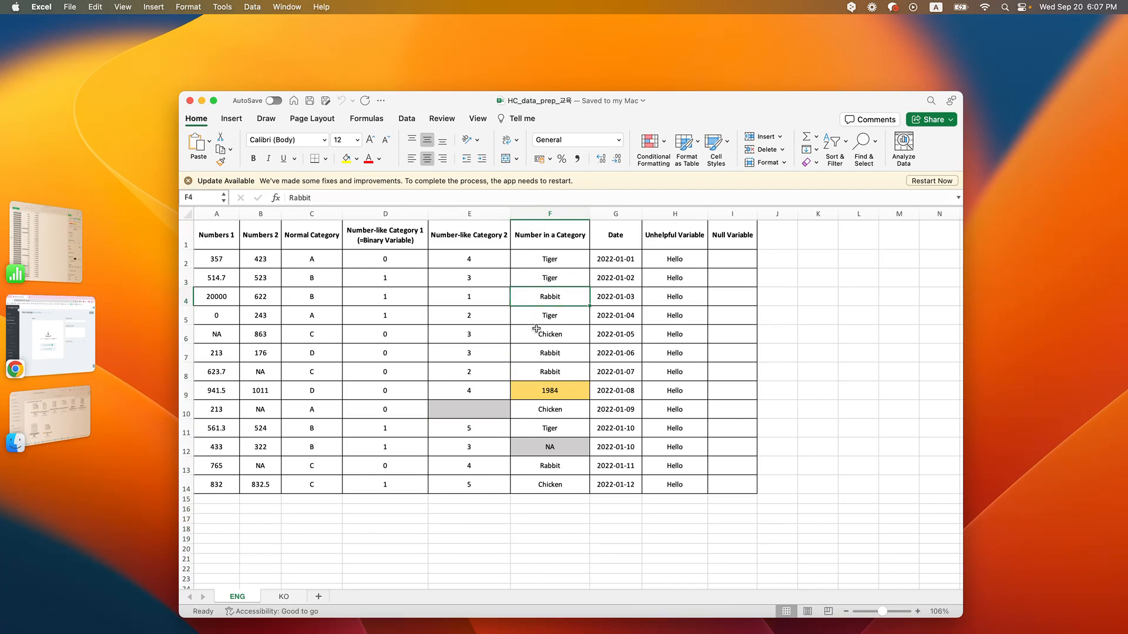
left_click(536, 329)
left_click(536, 396)
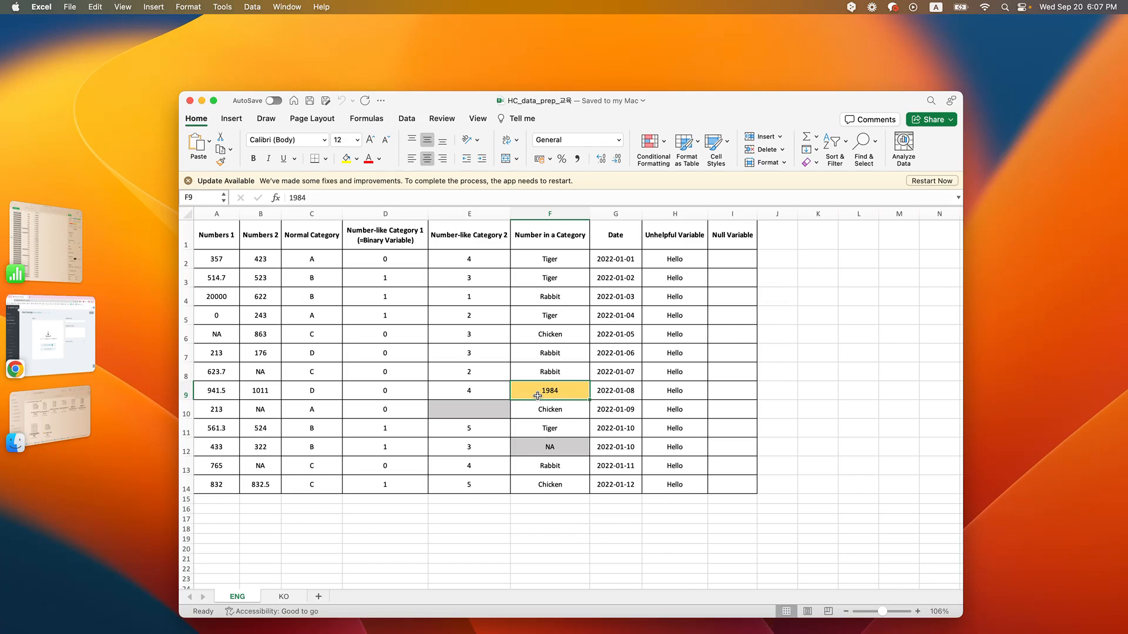
Examine the Date, Unhelpful Variable and Null Variable columns, including the repeated and empty cells beneath the last two headers.
left_click(601, 229)
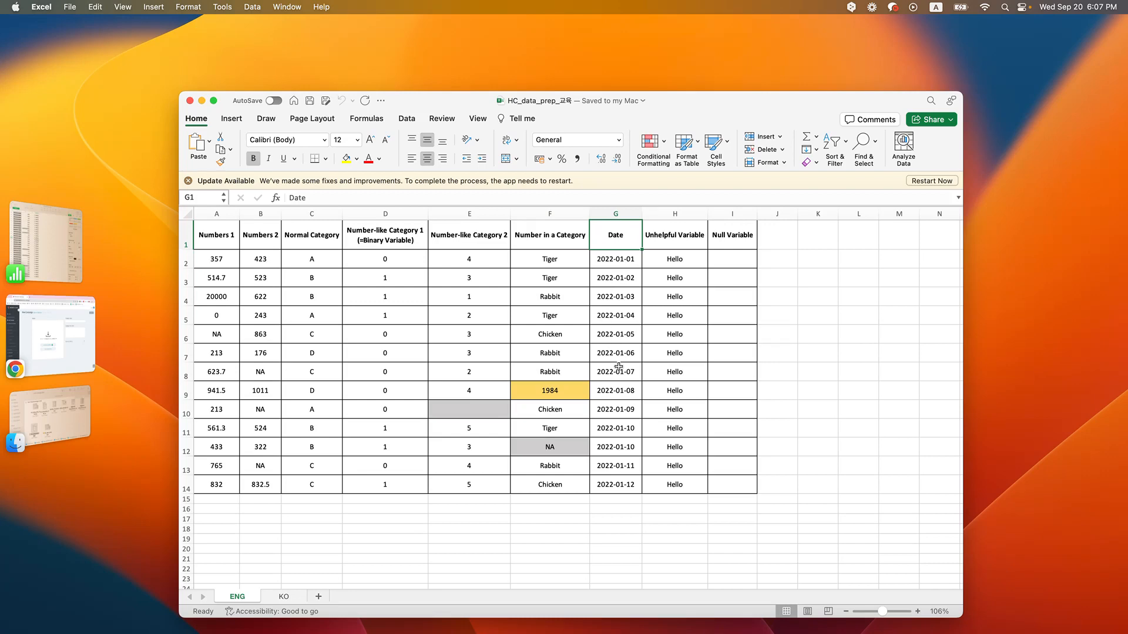
left_click(654, 245)
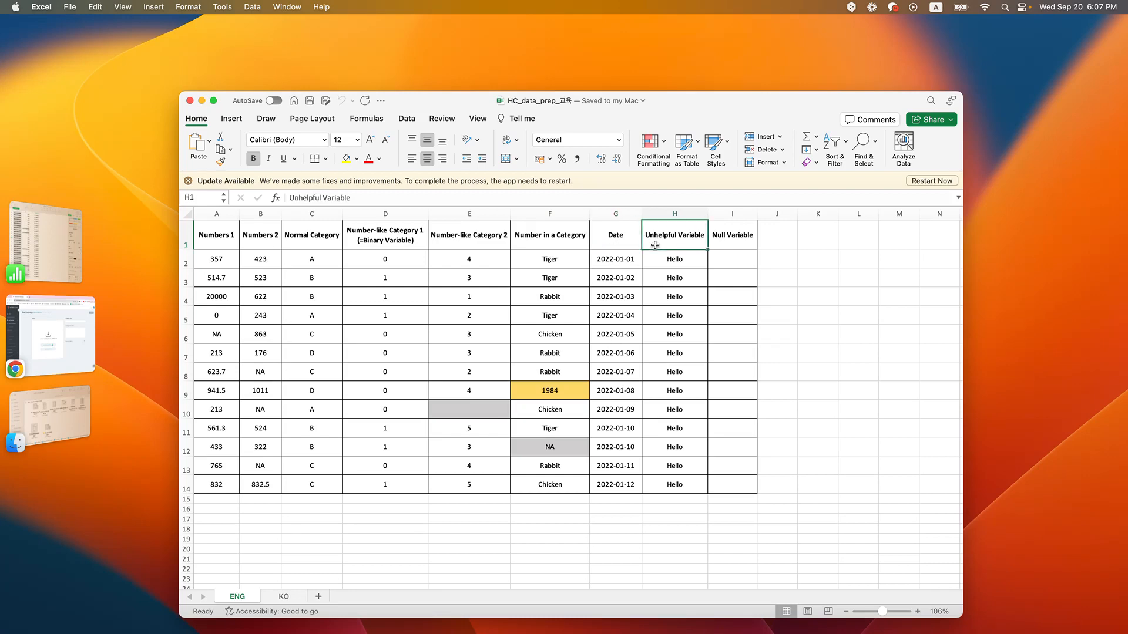
left_click_drag(658, 276, 667, 345)
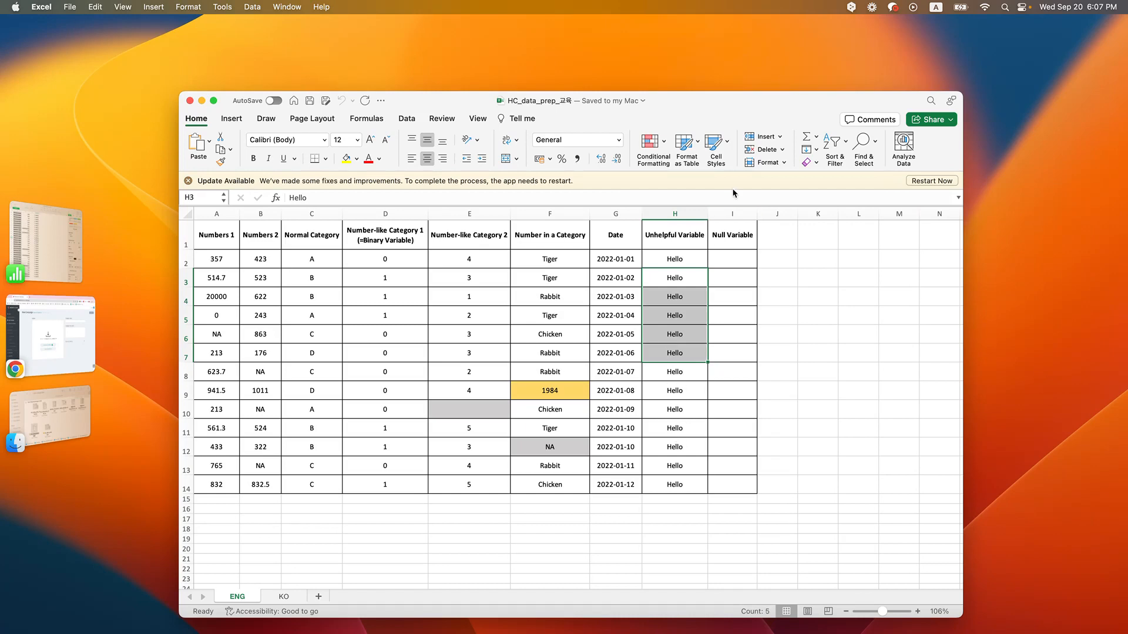
left_click(736, 237)
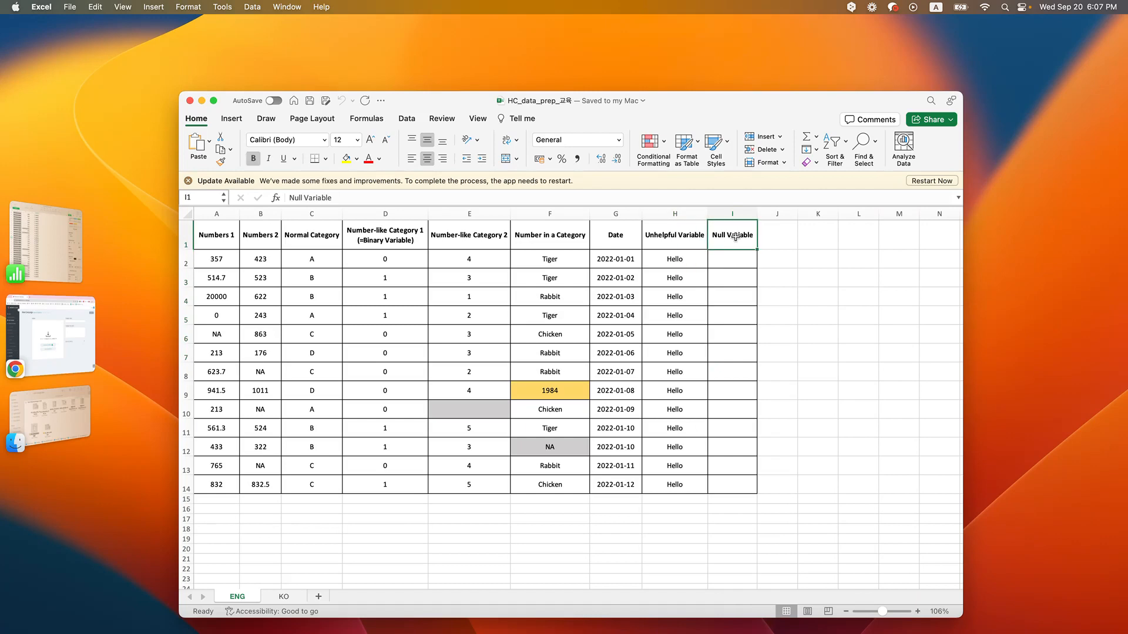
left_click(735, 277)
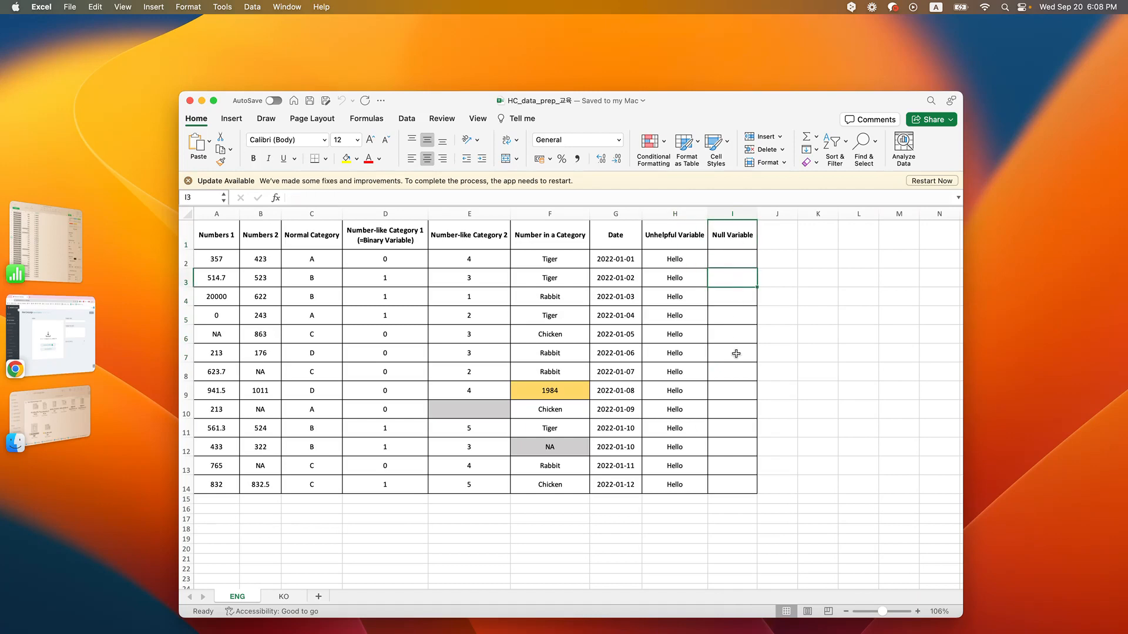
left_click_drag(734, 258, 730, 355)
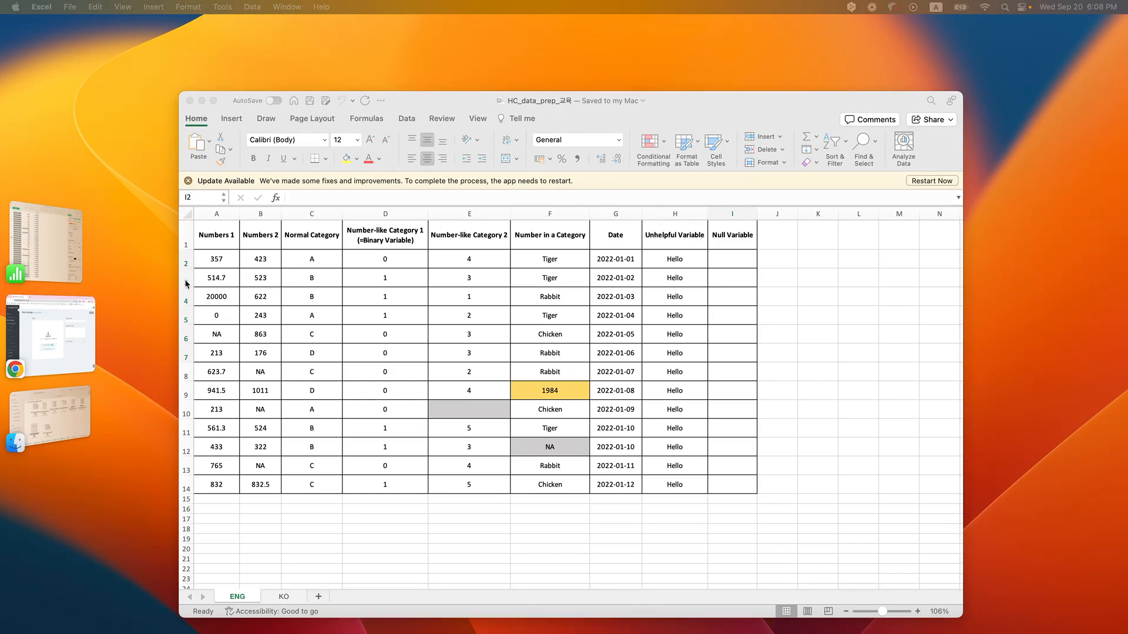
Switch to the HeartCount campaign page in Chrome and add HC_data_prep.xlsx from Finder as its dataset.
left_click(82, 360)
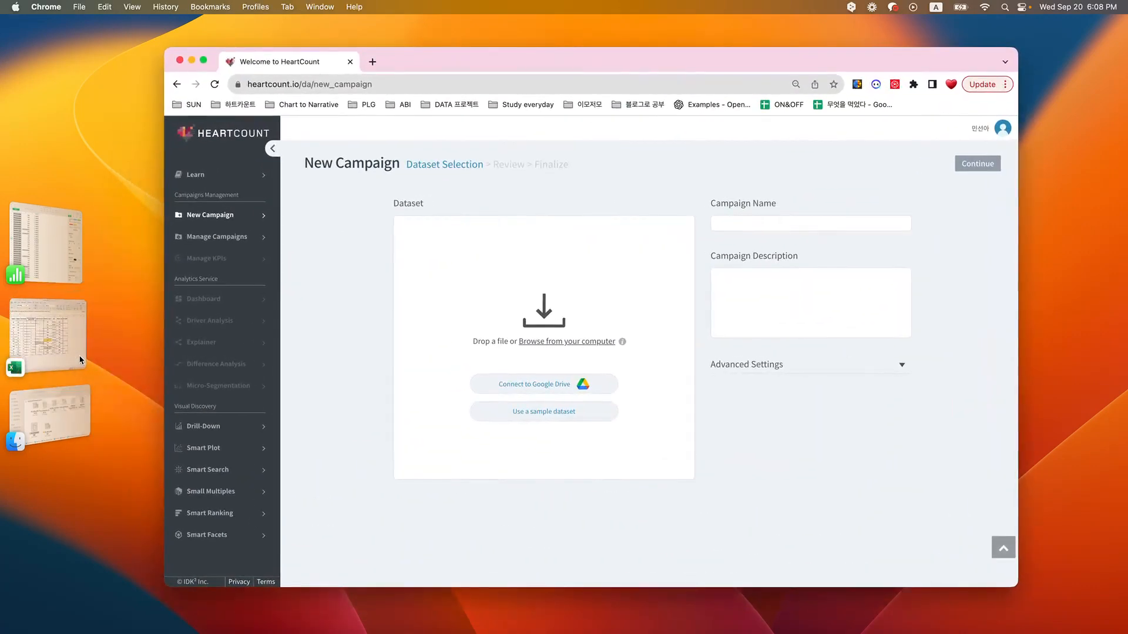
left_click(66, 430)
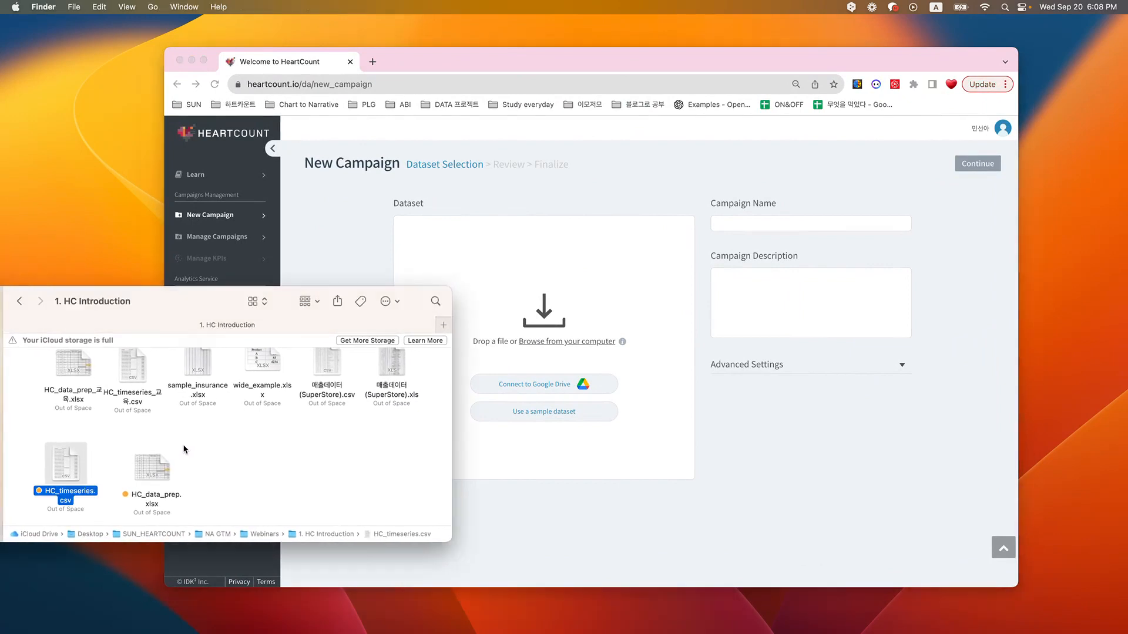
left_click(155, 472)
left_click_drag(155, 471, 539, 345)
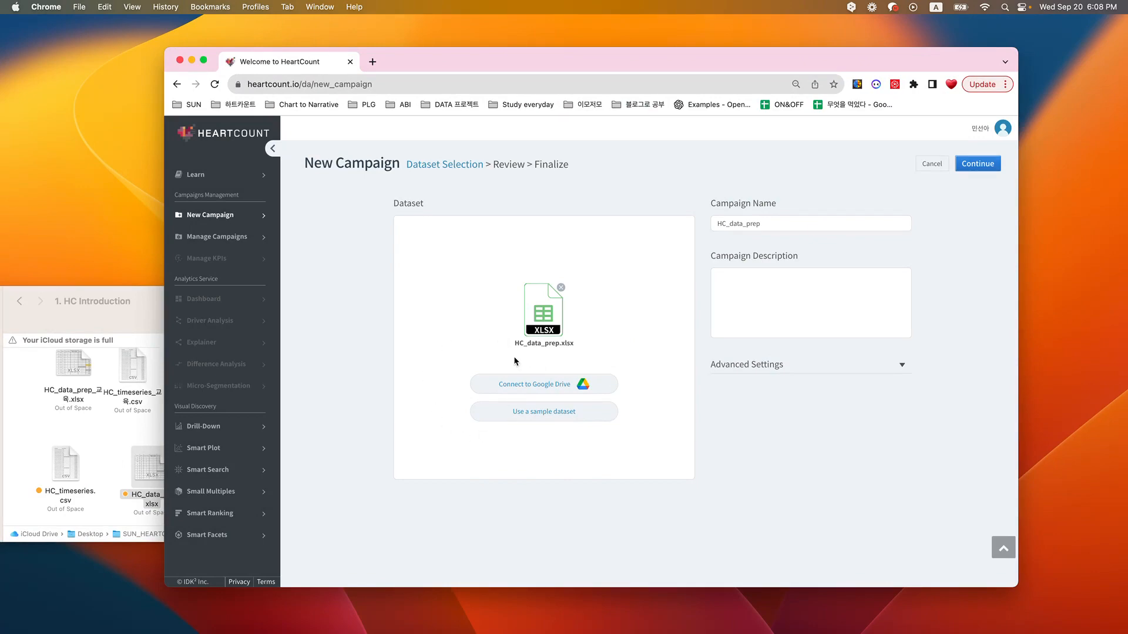
Remove the added dataset file and open the computer file browser without choosing a file.
left_click(561, 288)
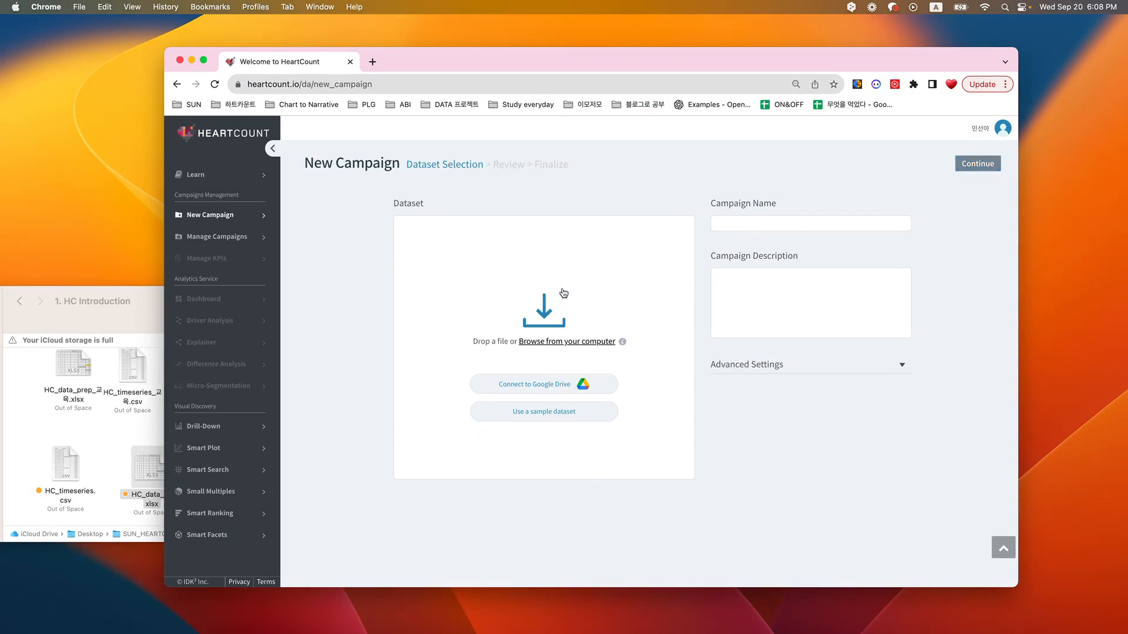
left_click(552, 343)
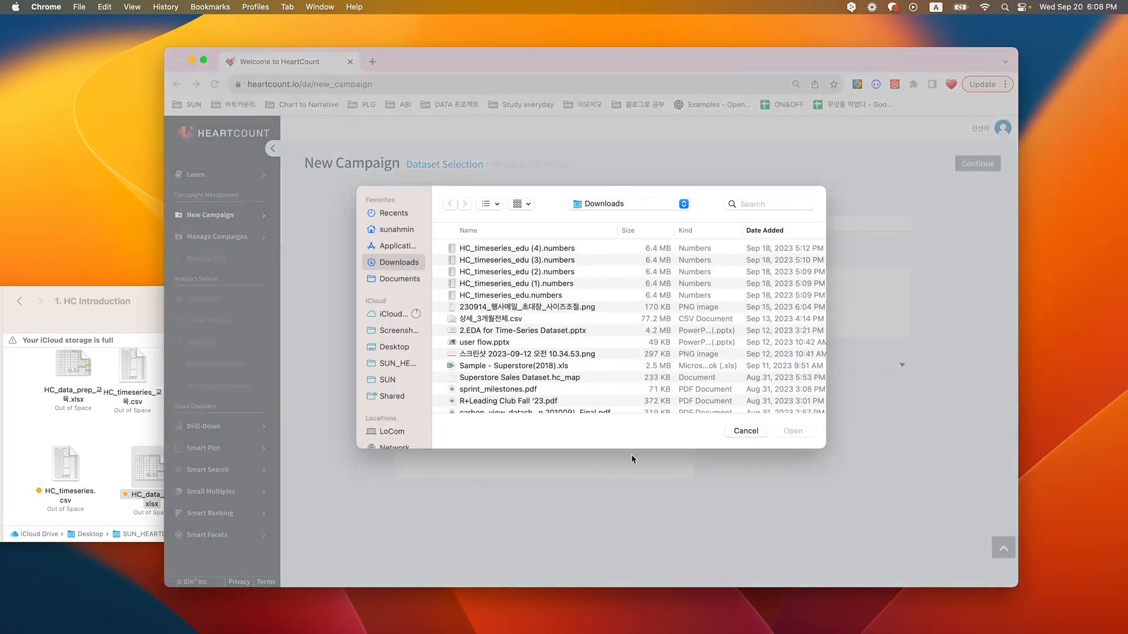
left_click(747, 431)
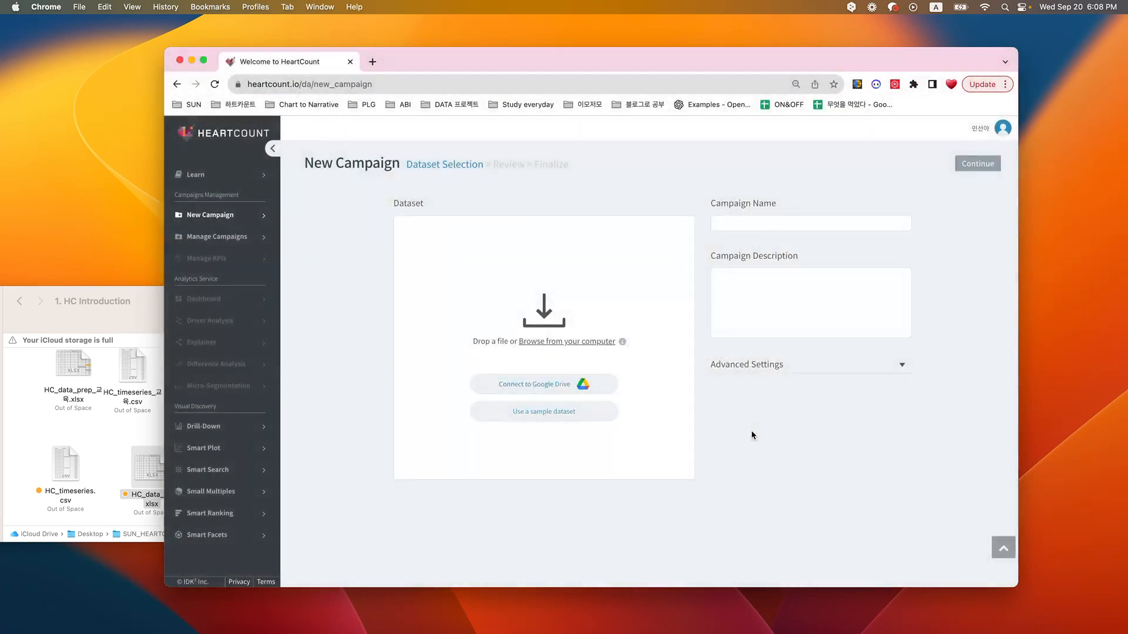
Add HC_data_prep.xlsx from the Finder window as the campaign dataset again and continue to the Review stage.
left_click(152, 466)
left_click_drag(152, 465, 550, 304)
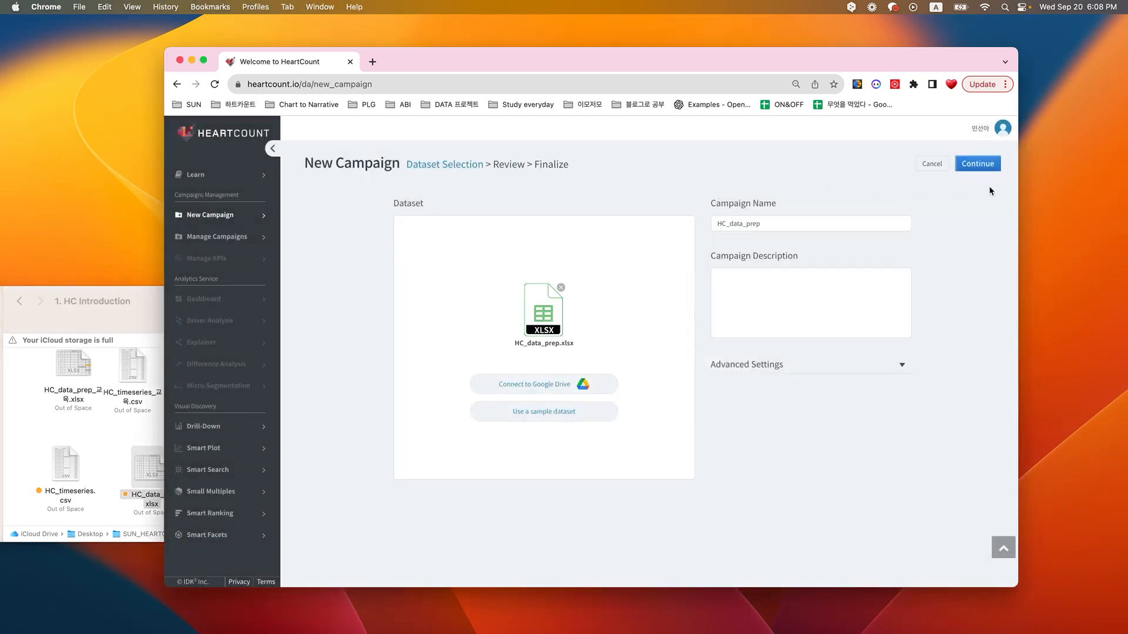
left_click(992, 168)
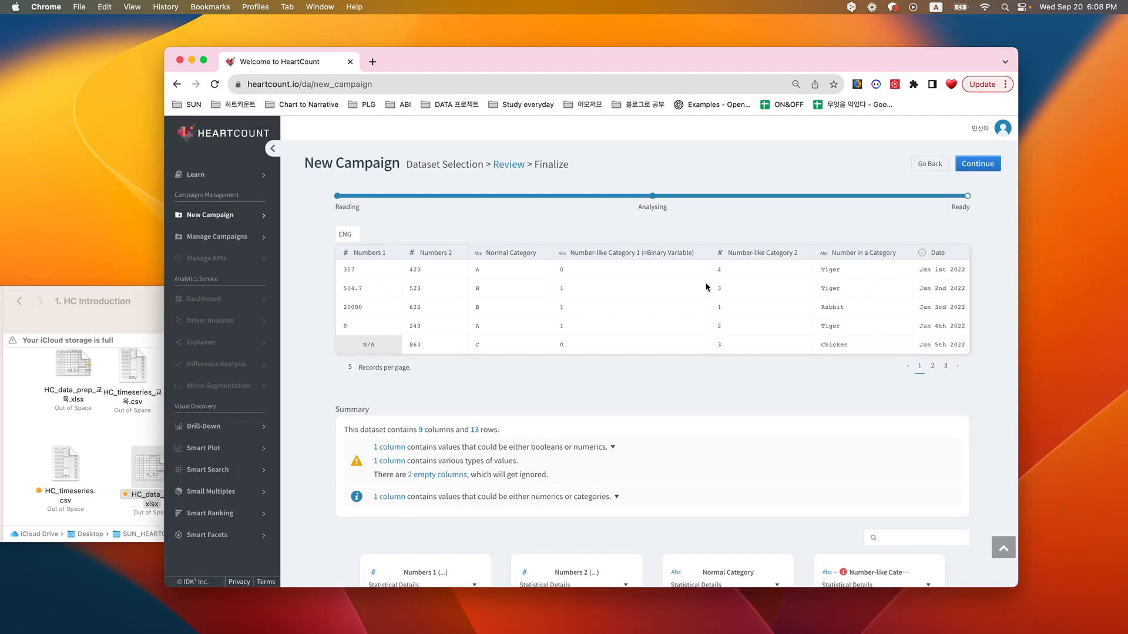
Examine the dataset preview across all its columns and bring up the Excel workbook for comparison.
scroll(694, 331, "right", 1)
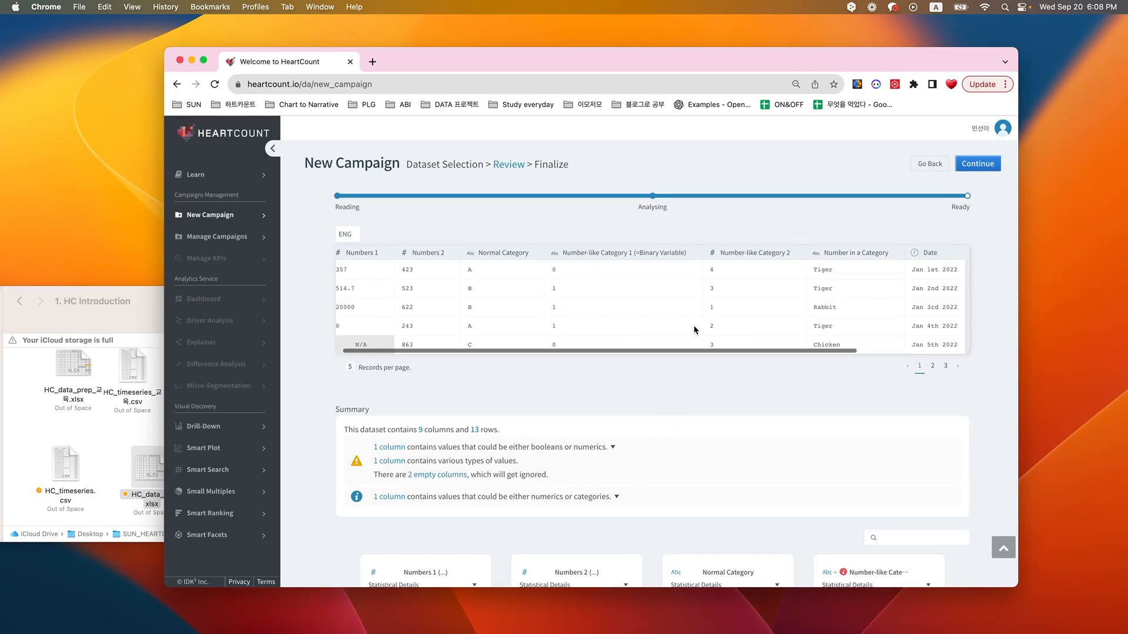
scroll(693, 330, "right", 5)
scroll(694, 326, "left", 6)
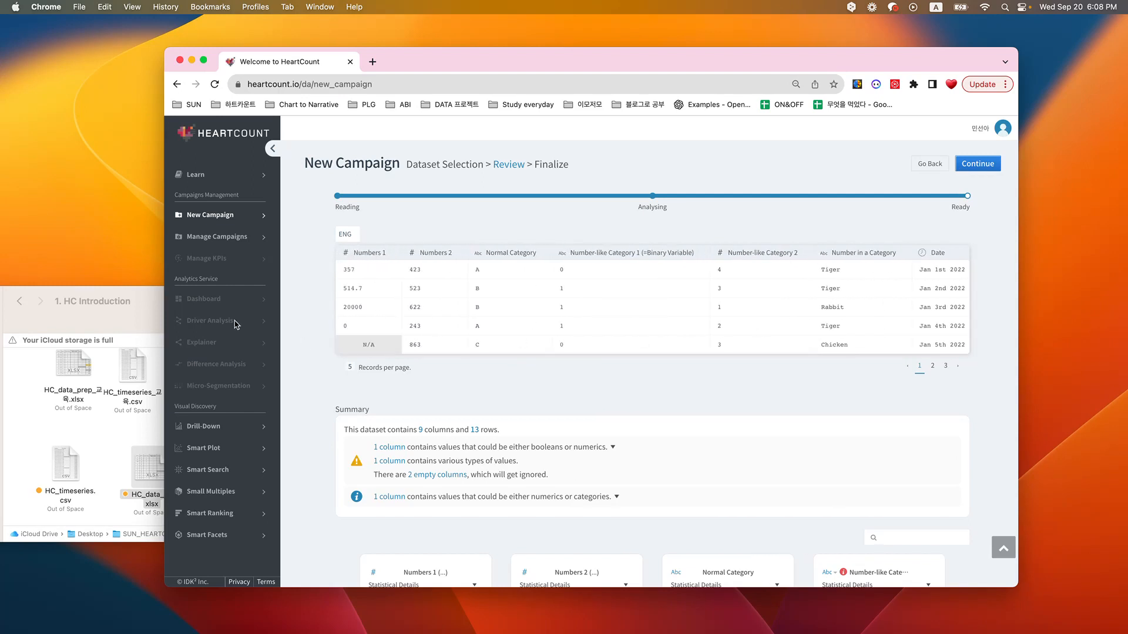
mouse_move(70, 376)
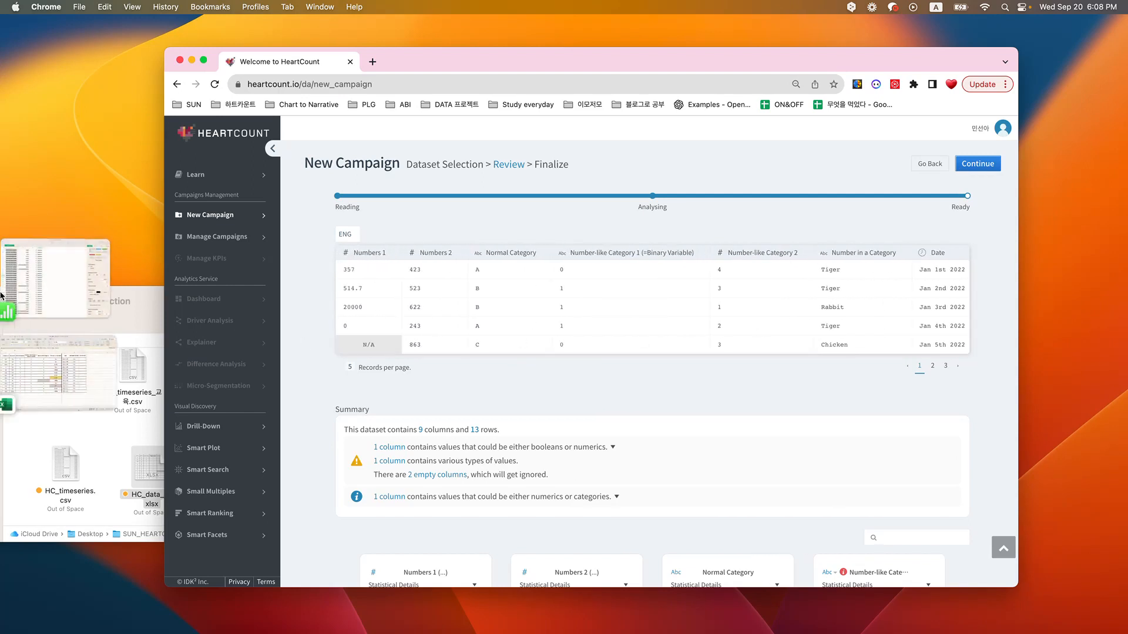
left_click(67, 390)
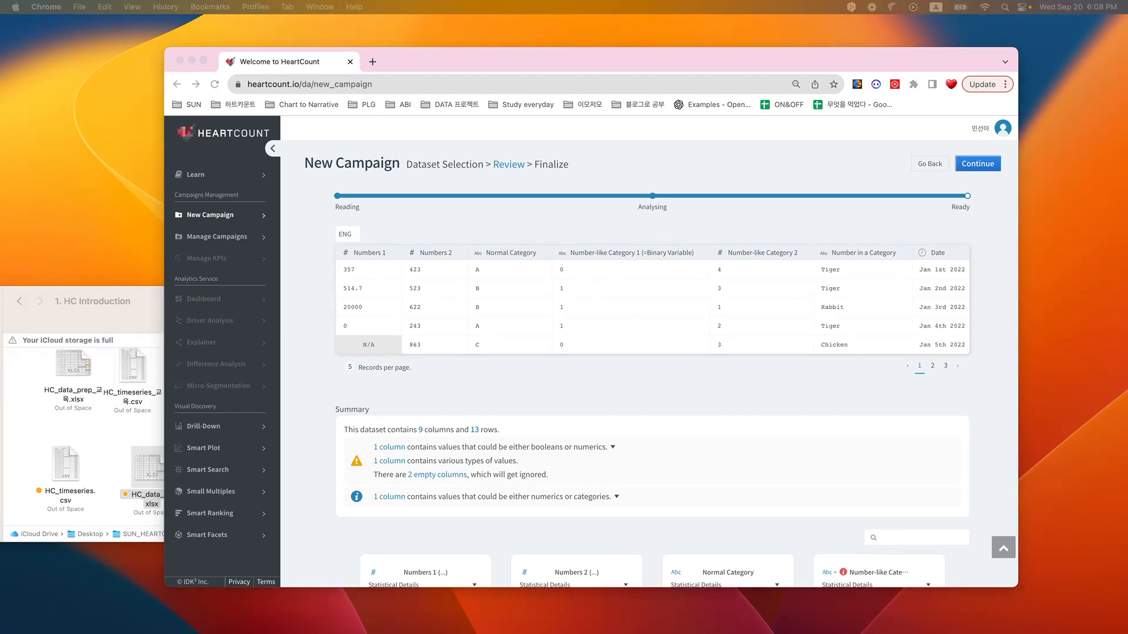
Show only the column whose values could be booleans or numerics and check its full name.
scroll(562, 409, "down", 3)
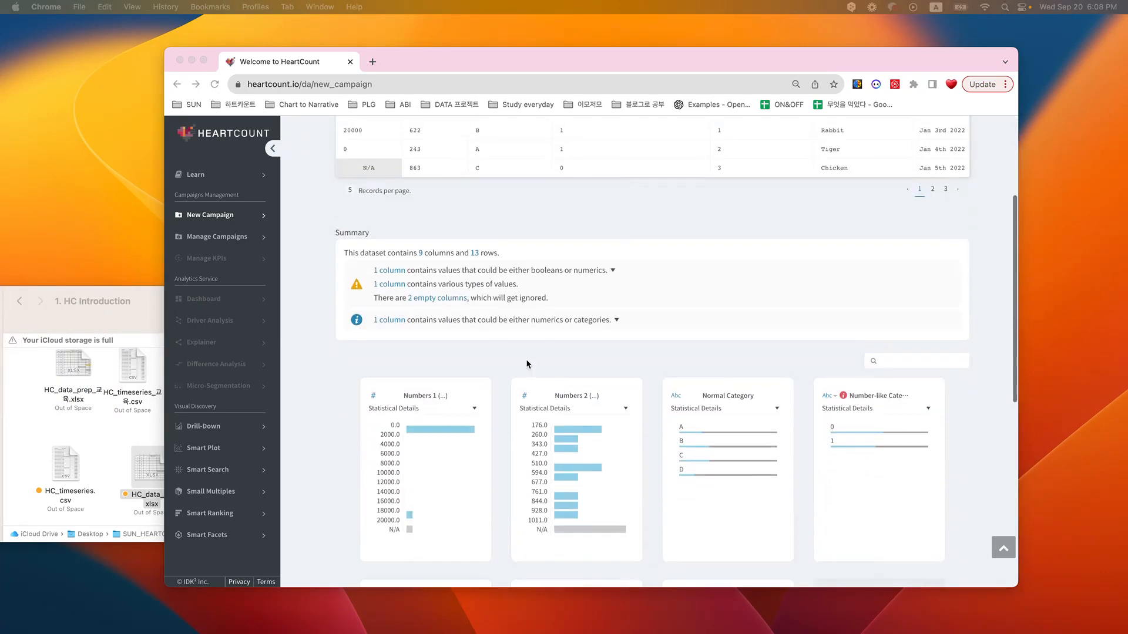
left_click(397, 275)
left_click(397, 274)
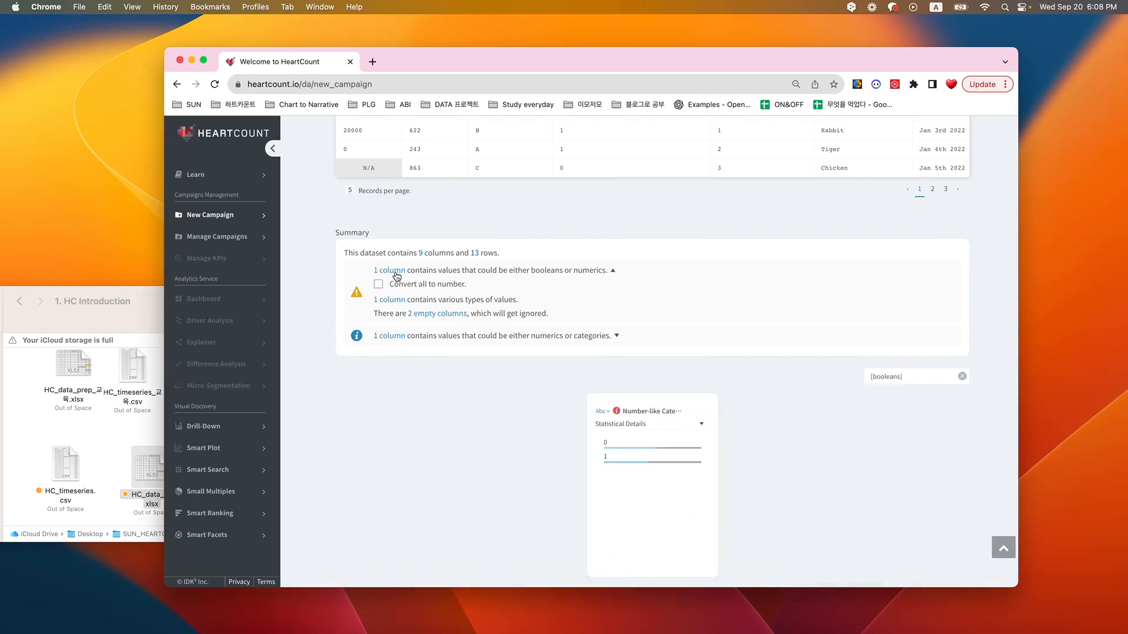
left_click(625, 411)
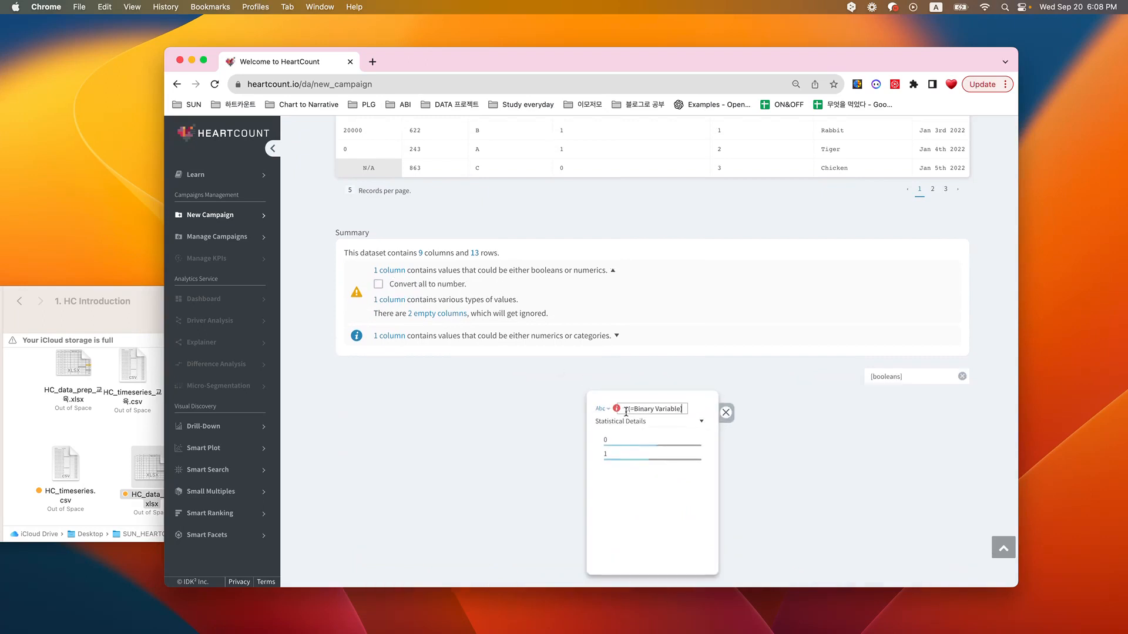
mouse_move(625, 411)
left_mouse_down()
mouse_move(681, 410)
mouse_move(624, 411)
left_mouse_up()
left_click(558, 423)
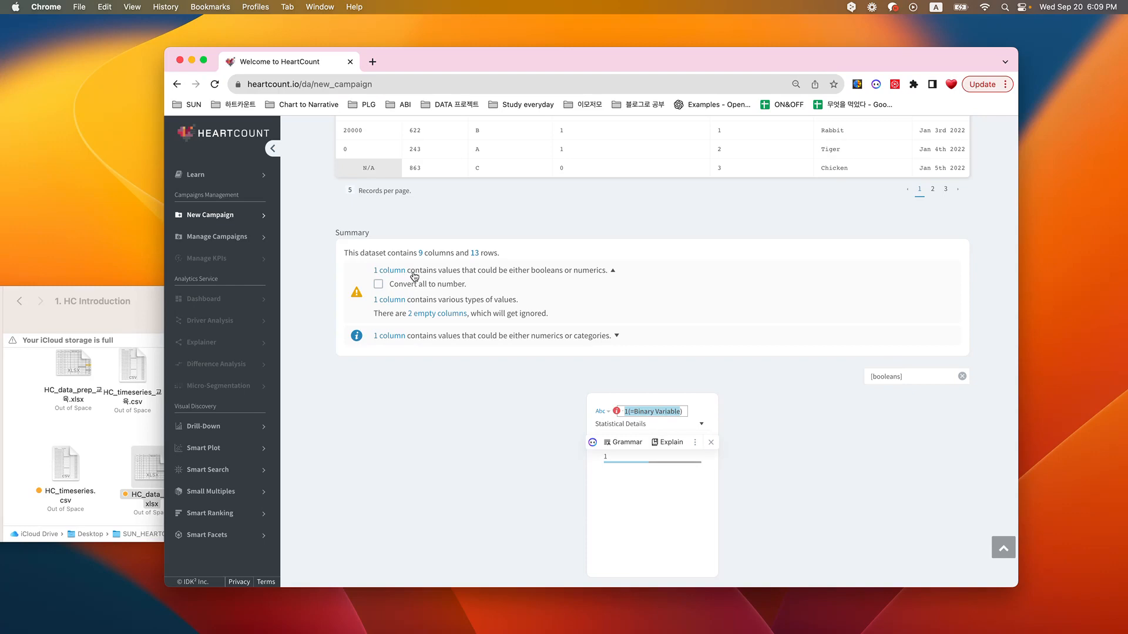
left_click(652, 289)
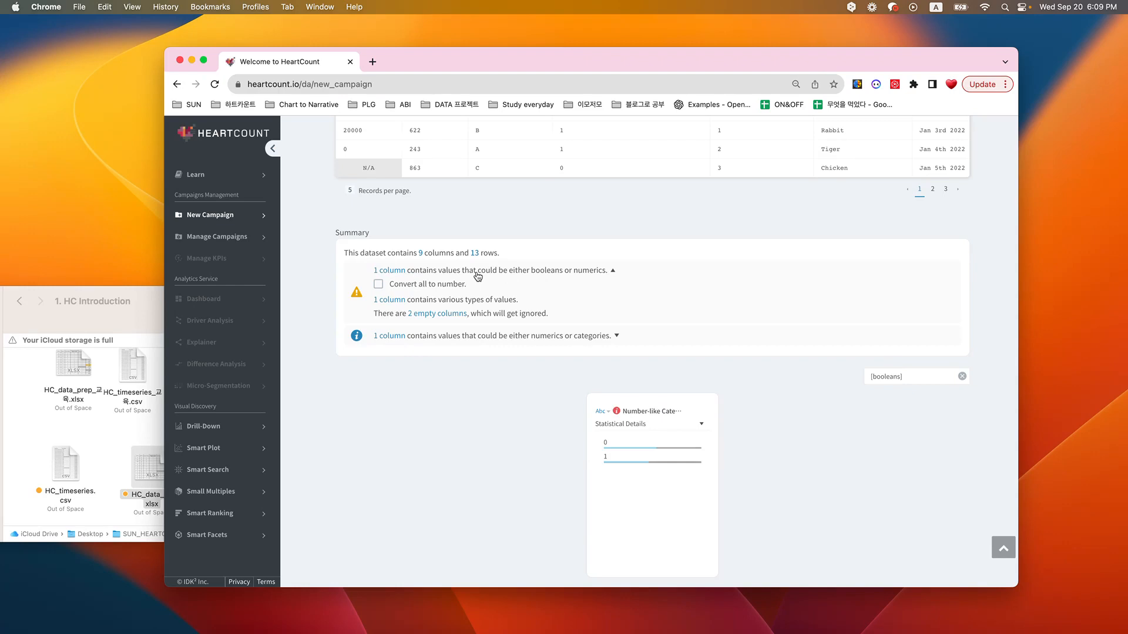
Switch the Number-like Category 1 variable to number and back to category.
mouse_move(600, 423)
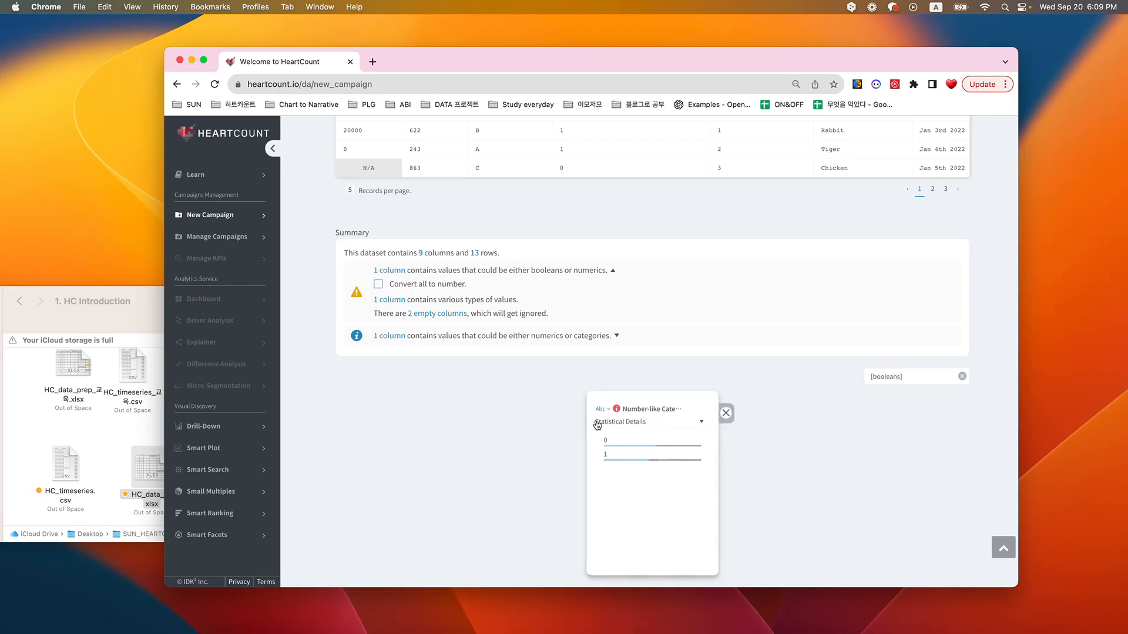
scroll(600, 415, "down", 1)
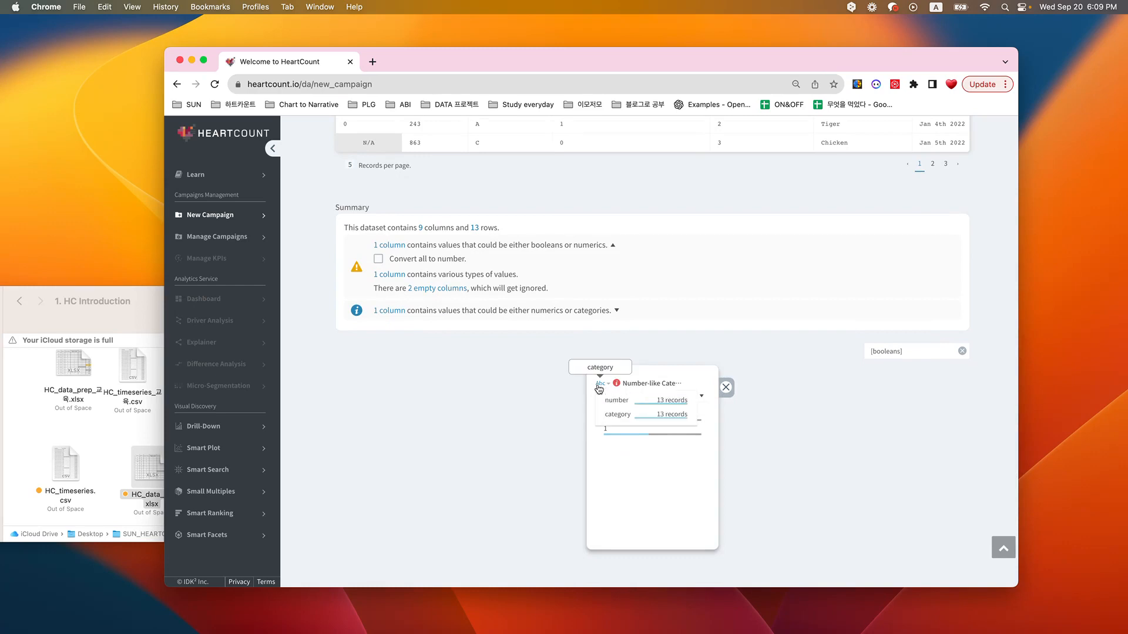
left_click(600, 385)
left_click(603, 400)
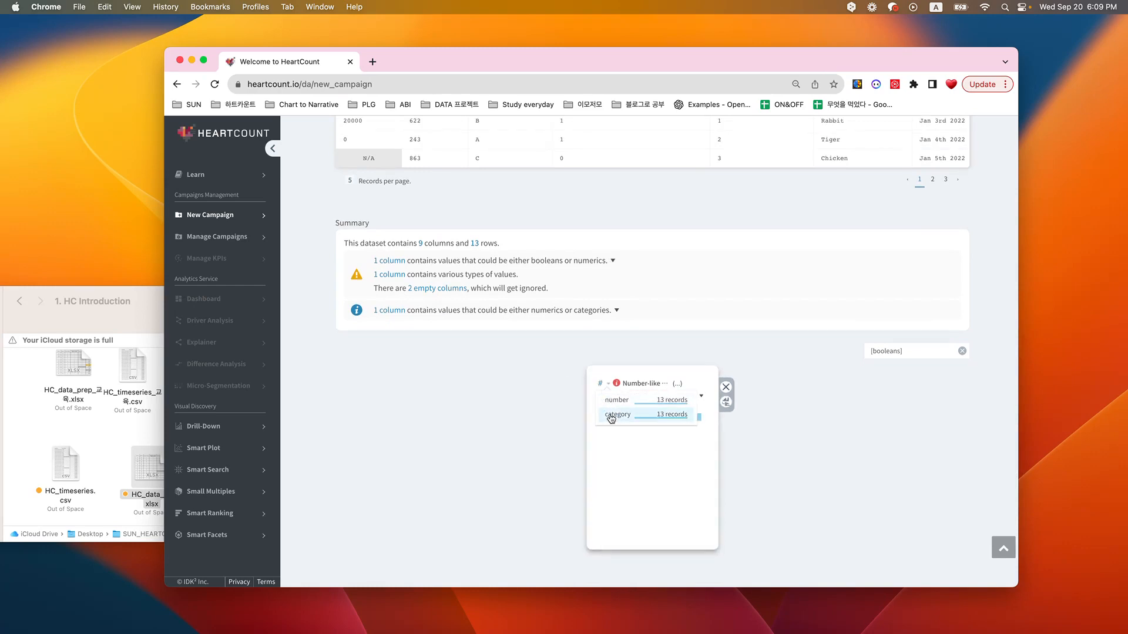
left_click(610, 416)
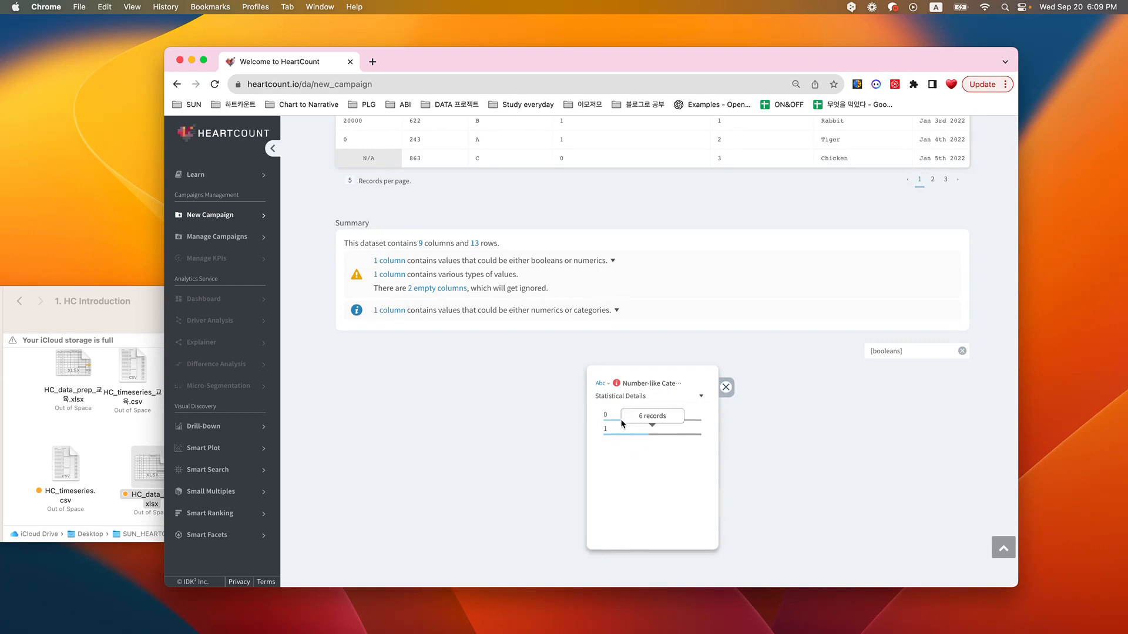
Show only the column containing various types of values, check its name, and clear the column filter.
left_click(384, 275)
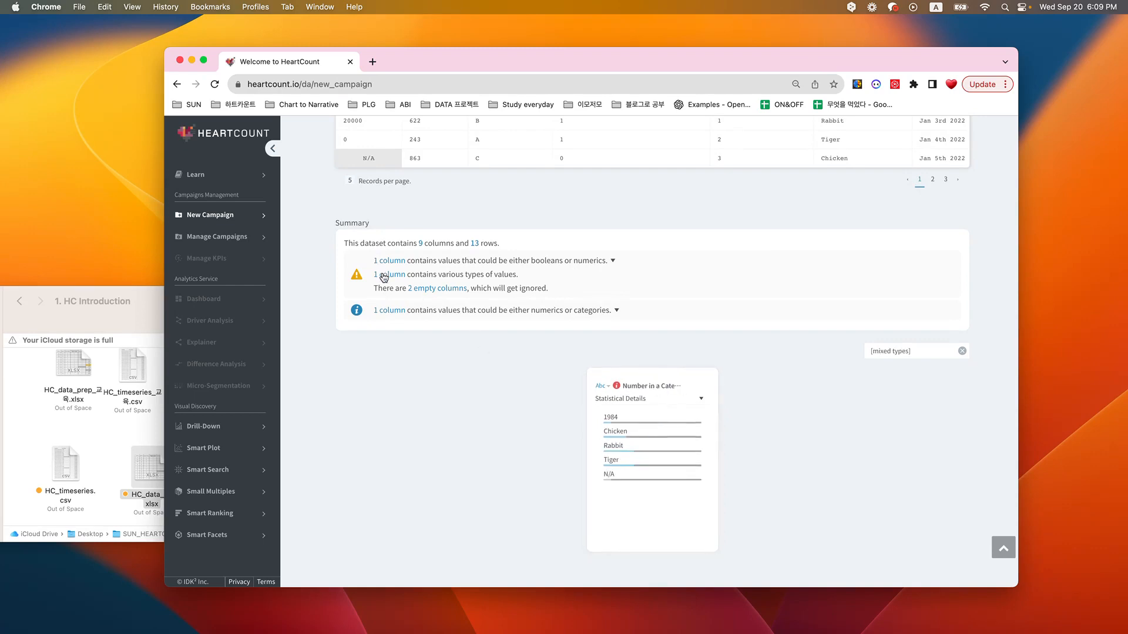
left_click(643, 387)
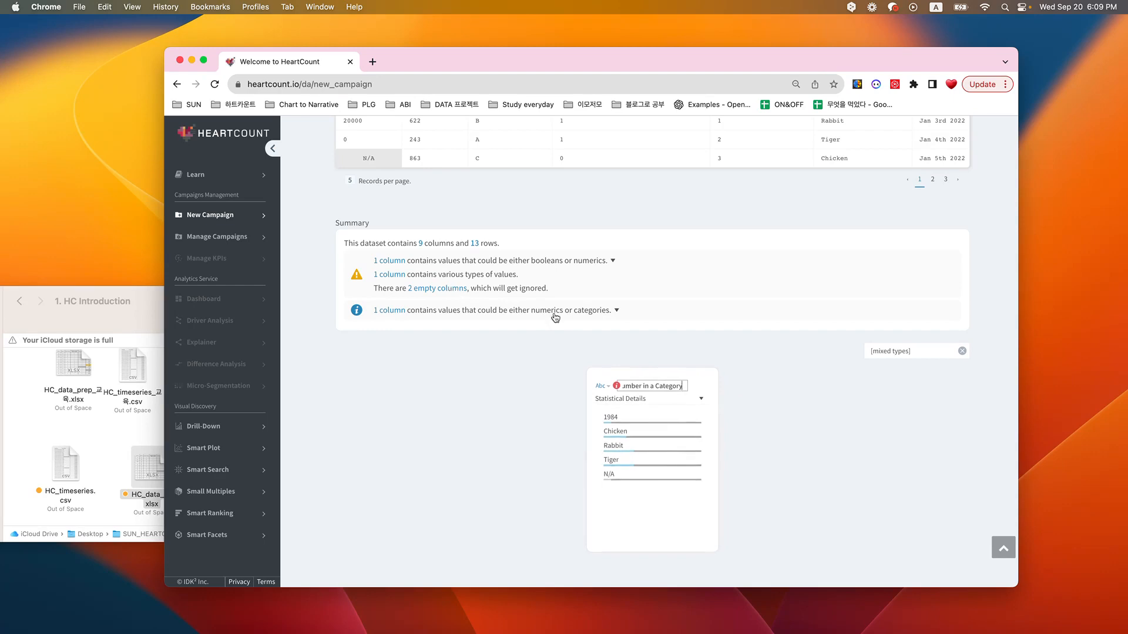
left_click(962, 351)
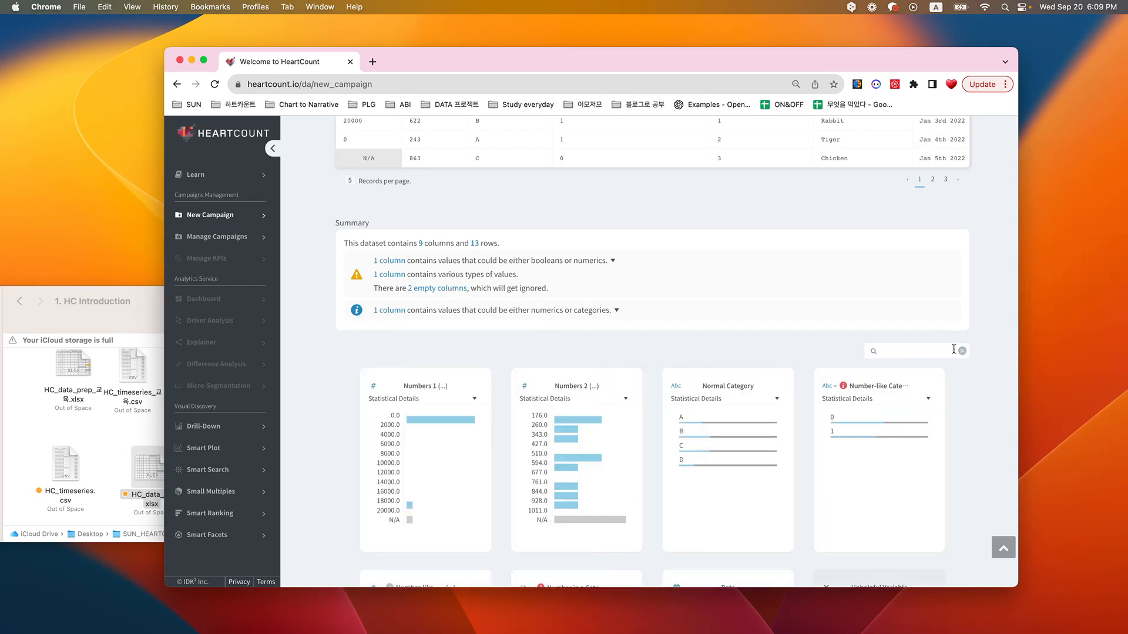
Find the Number-like Category 2 card among all the column cards and check its full name without renaming it.
scroll(752, 386, "down", 2)
scroll(752, 386, "down", 5)
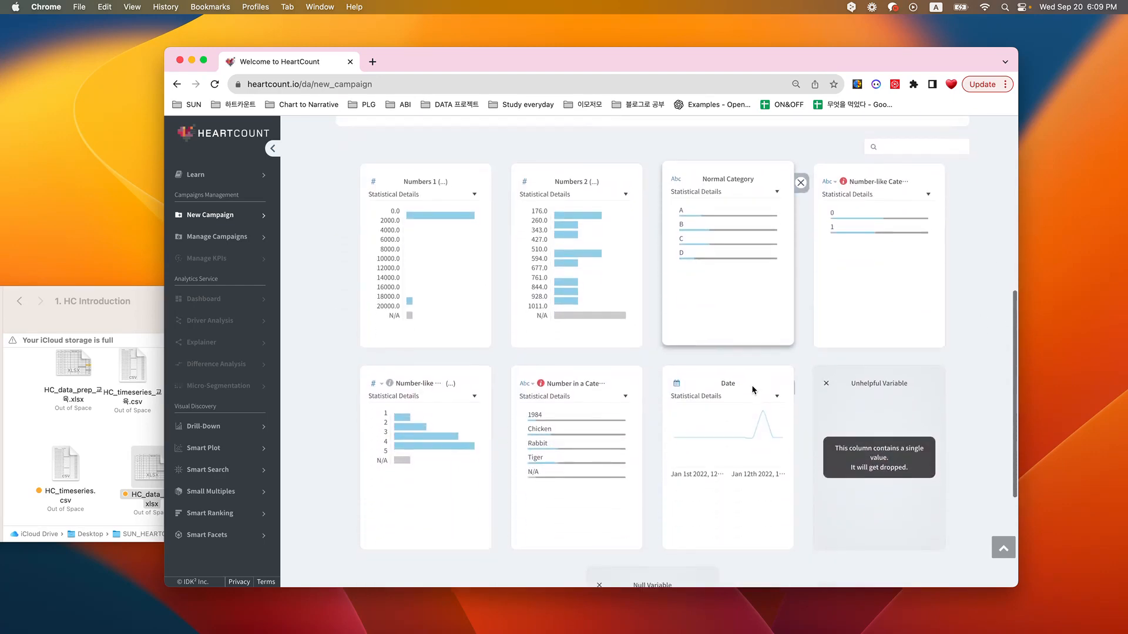
left_click(433, 382)
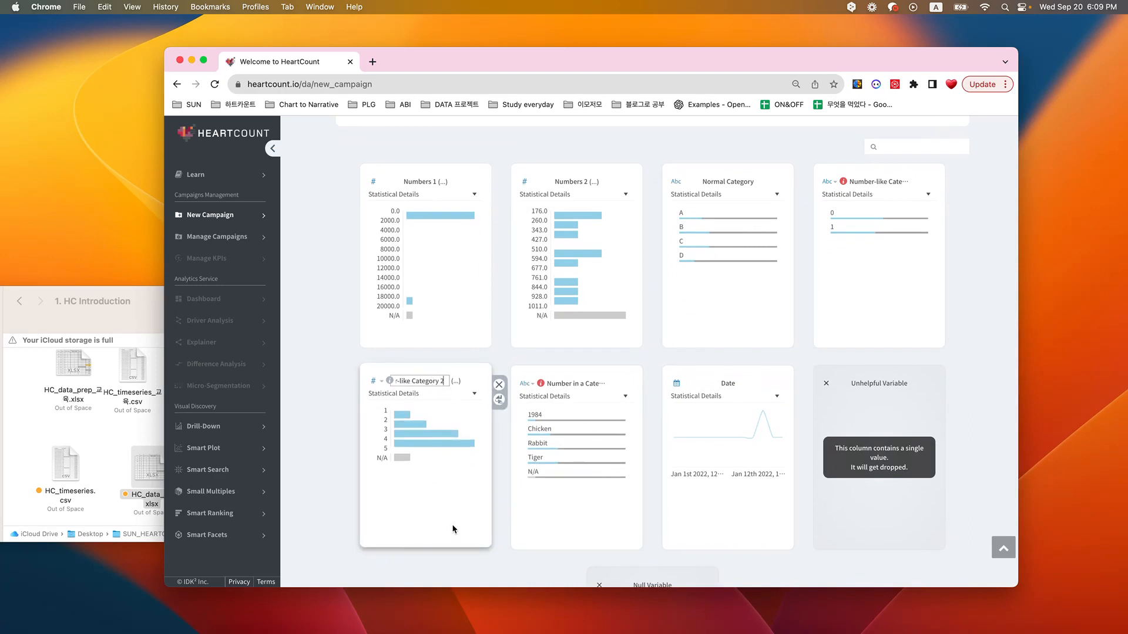
key("Return")
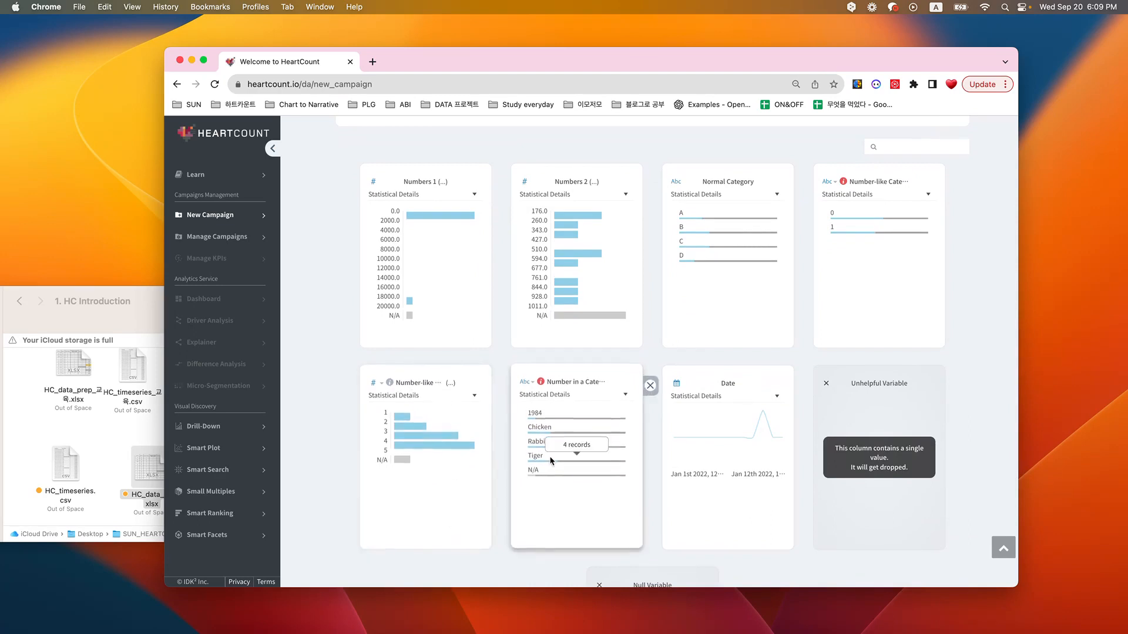
Try the category type on the Number-like Category 2 variable and switch it back to number.
left_click(378, 382)
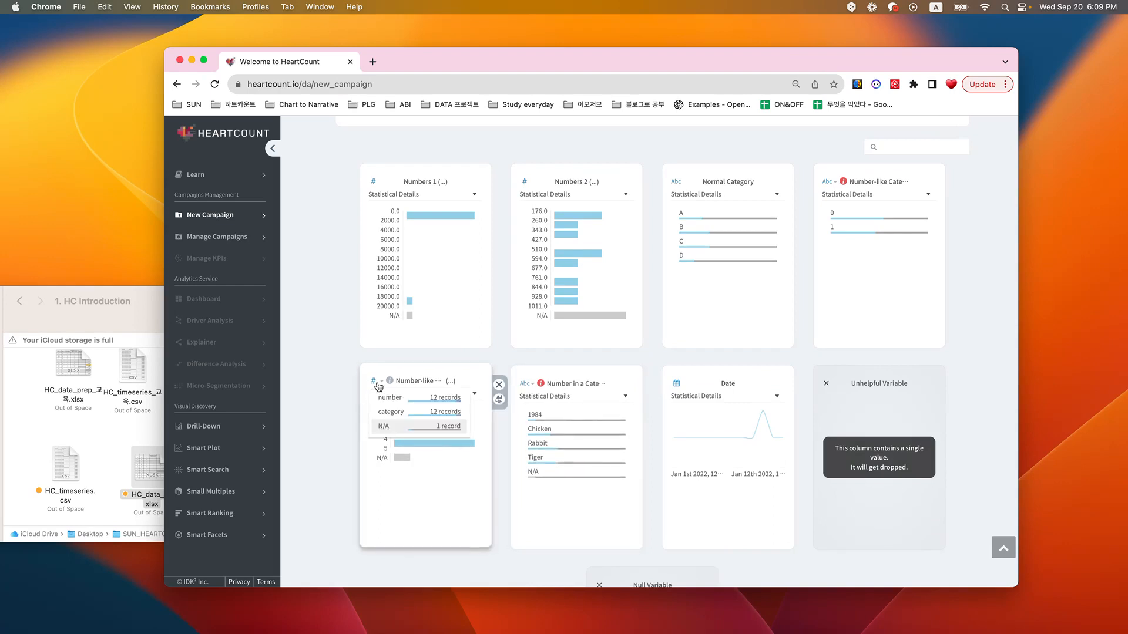
left_click(384, 411)
left_click(376, 383)
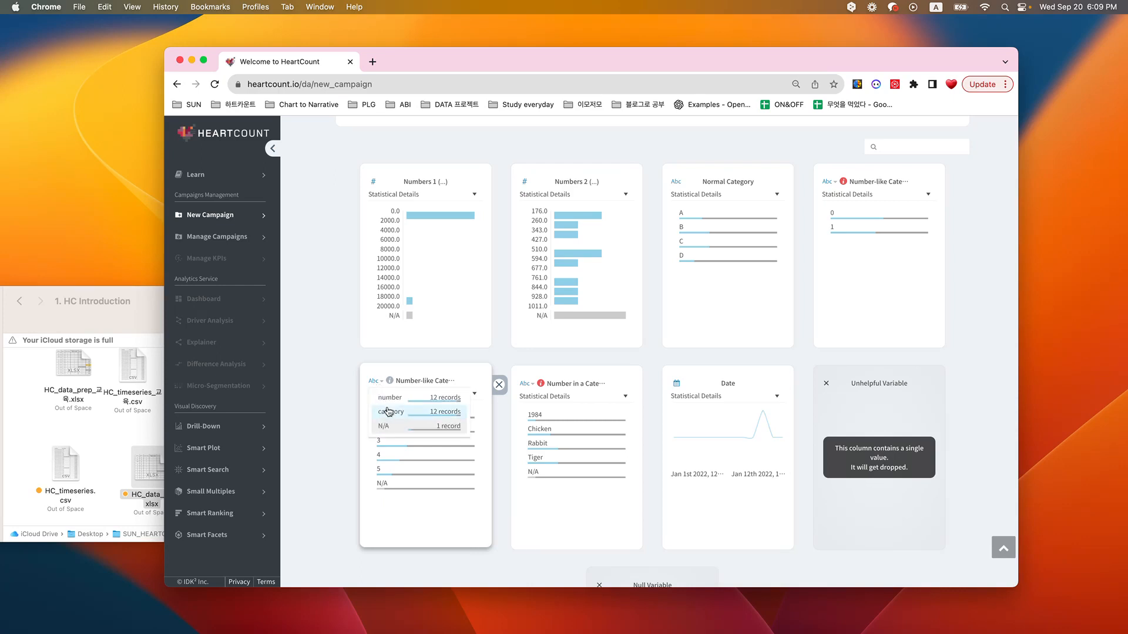
left_click(390, 398)
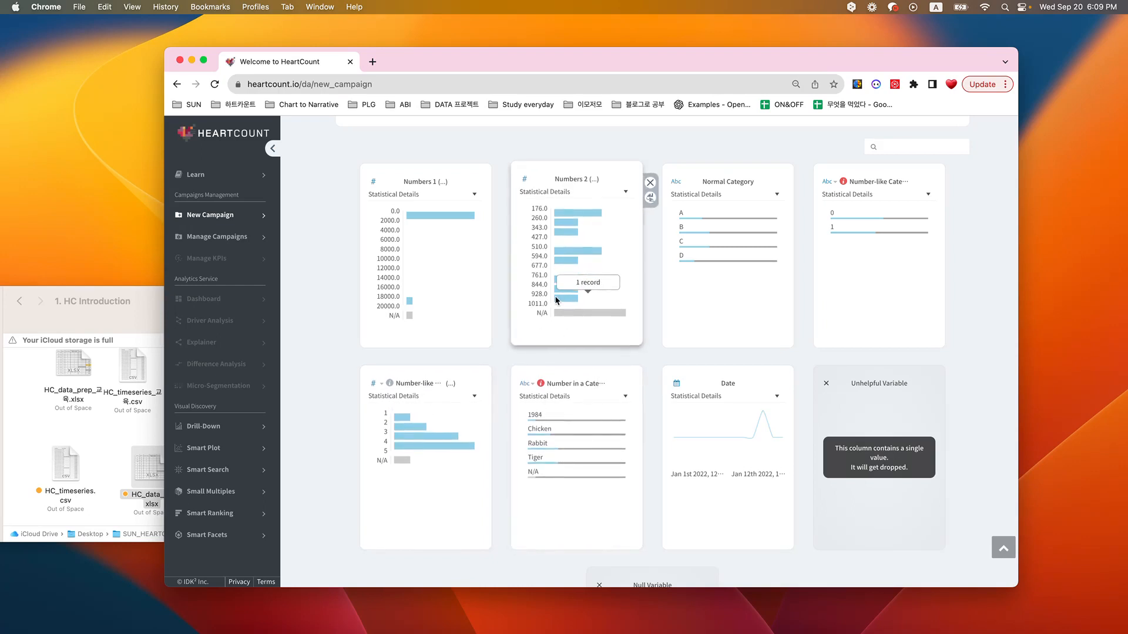
Set the variable type of Number-like Category 2 to category.
left_click(373, 382)
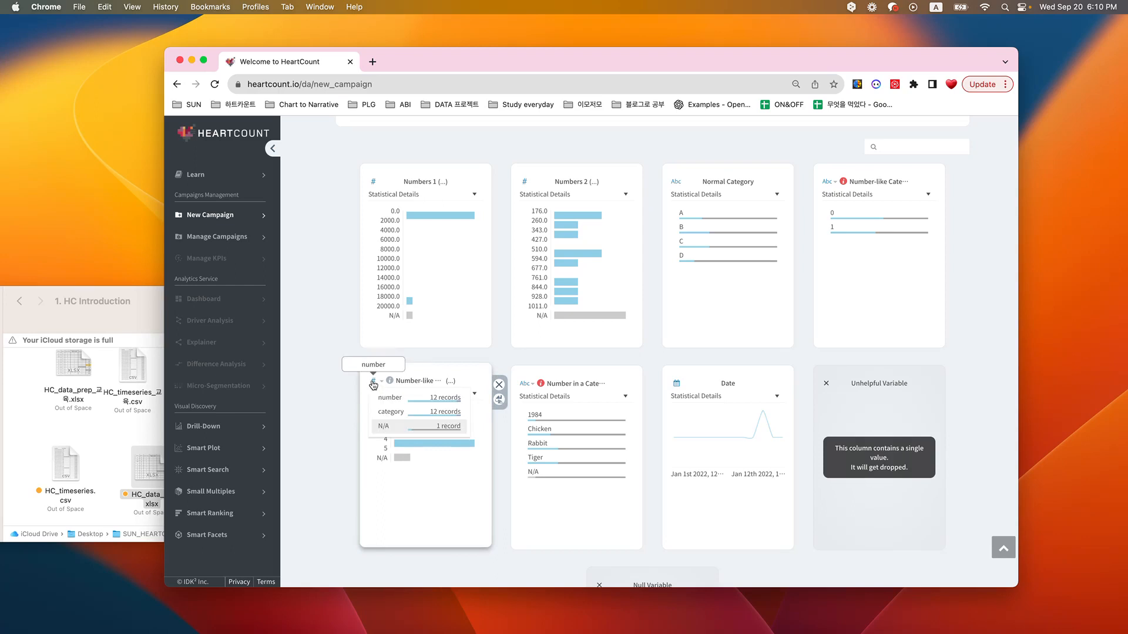
left_click(388, 411)
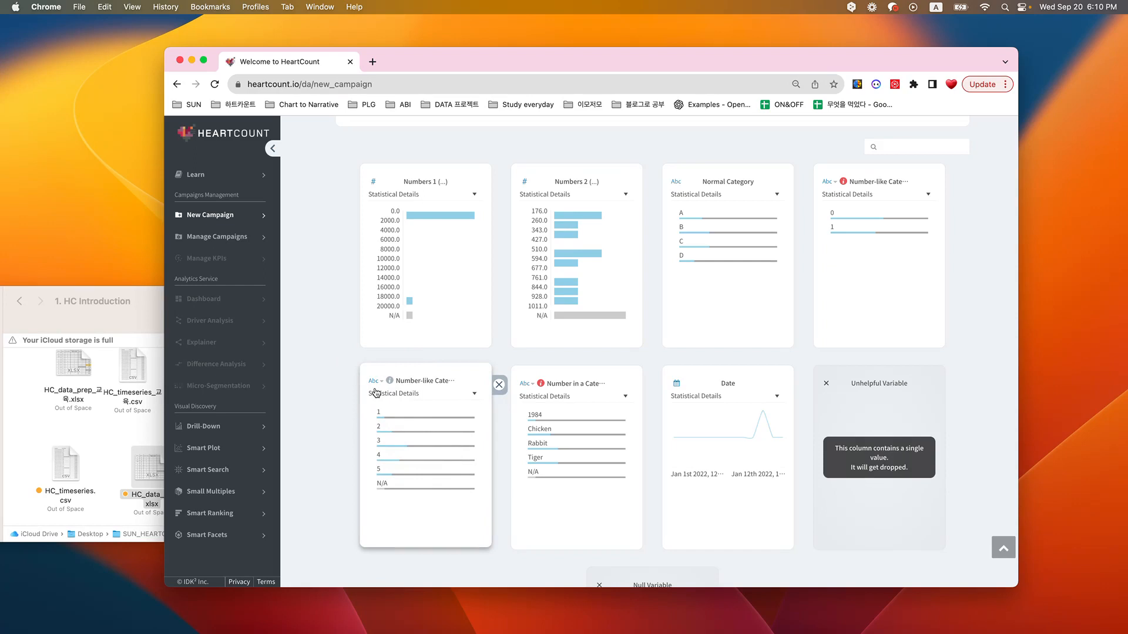
Compare the dropped Unhelpful Variable and Null Variable columns with the Excel workbook, selecting the Hello values there, and return to Chrome.
scroll(376, 392, "down", 5)
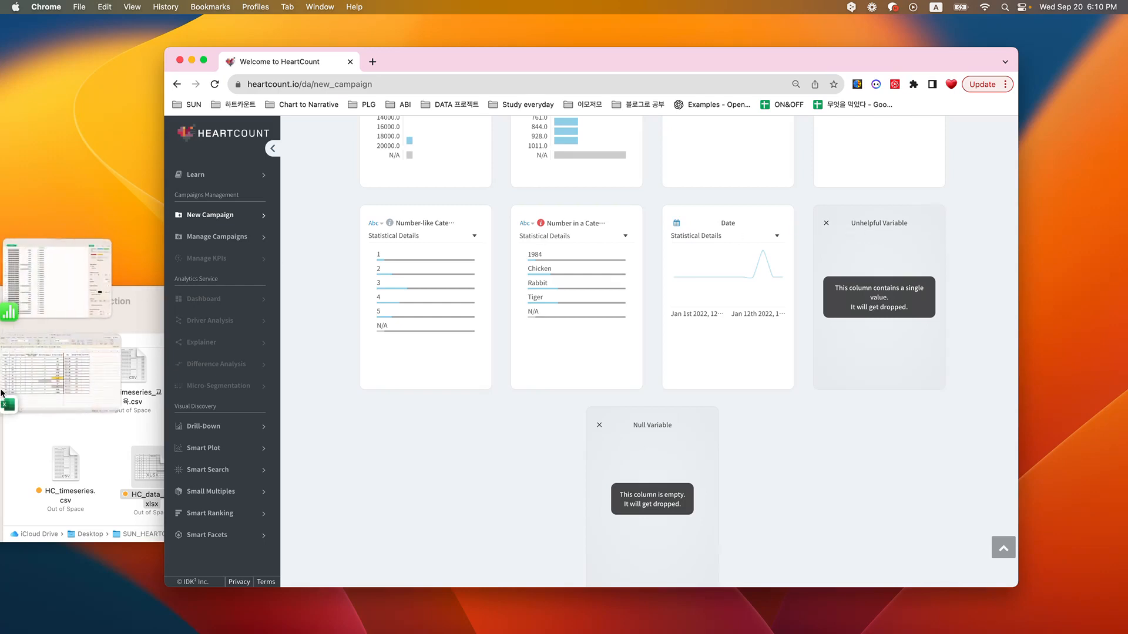
left_click(47, 378)
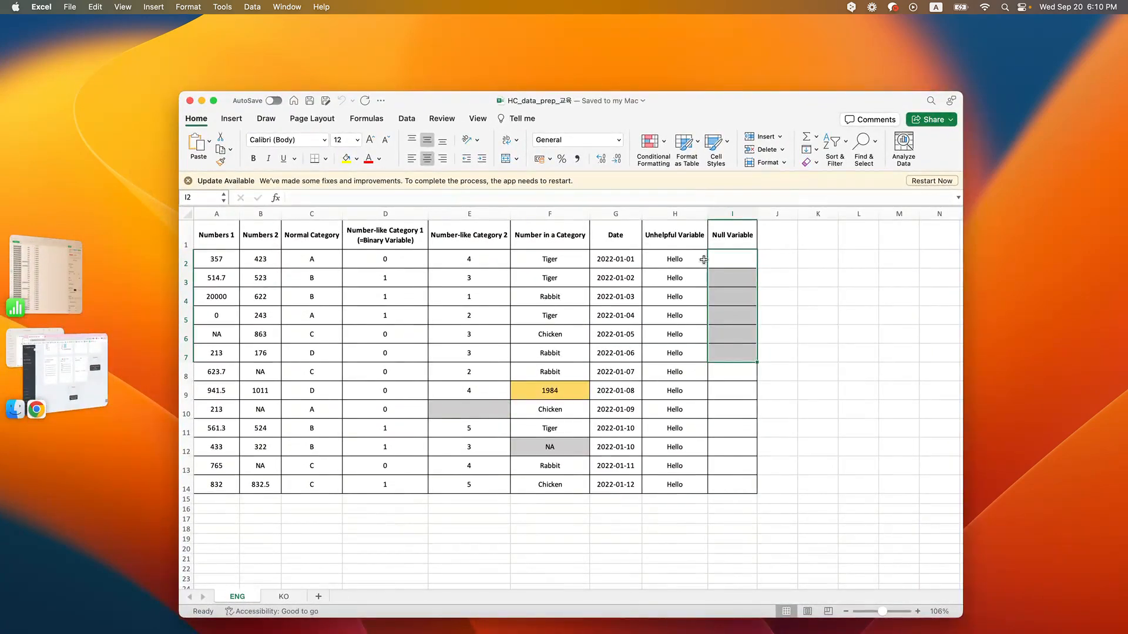
left_click_drag(705, 258, 701, 477)
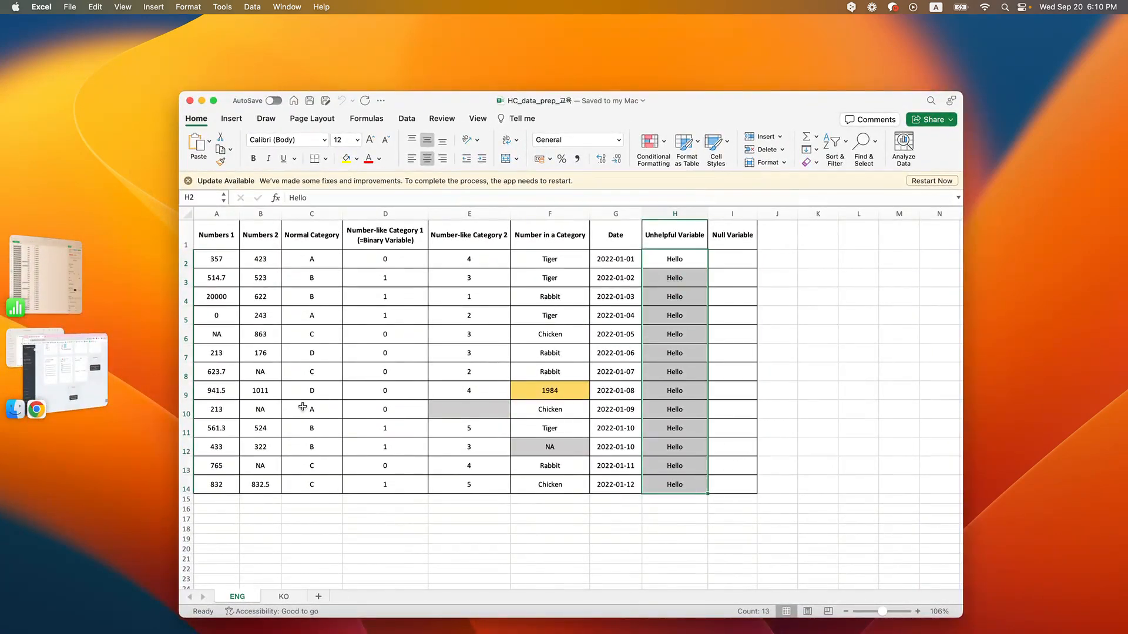
left_click(95, 383)
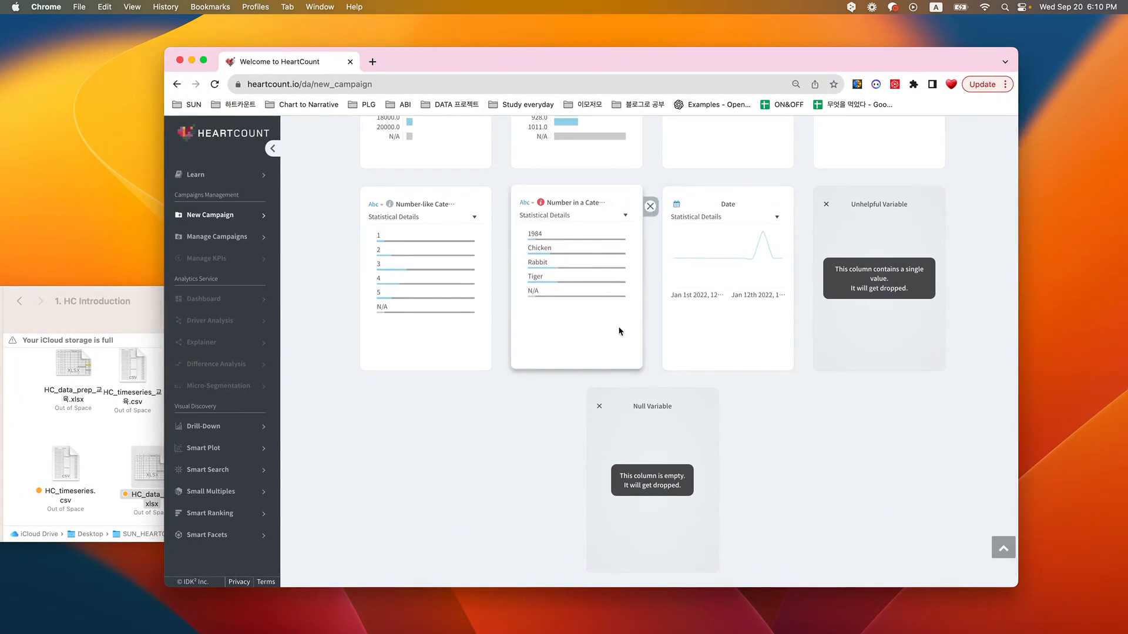
Open the derived-variable settings of Numbers 2 and compare its by-value bins with its by-count percentile version.
scroll(619, 331, "up", 5)
scroll(619, 331, "down", 2)
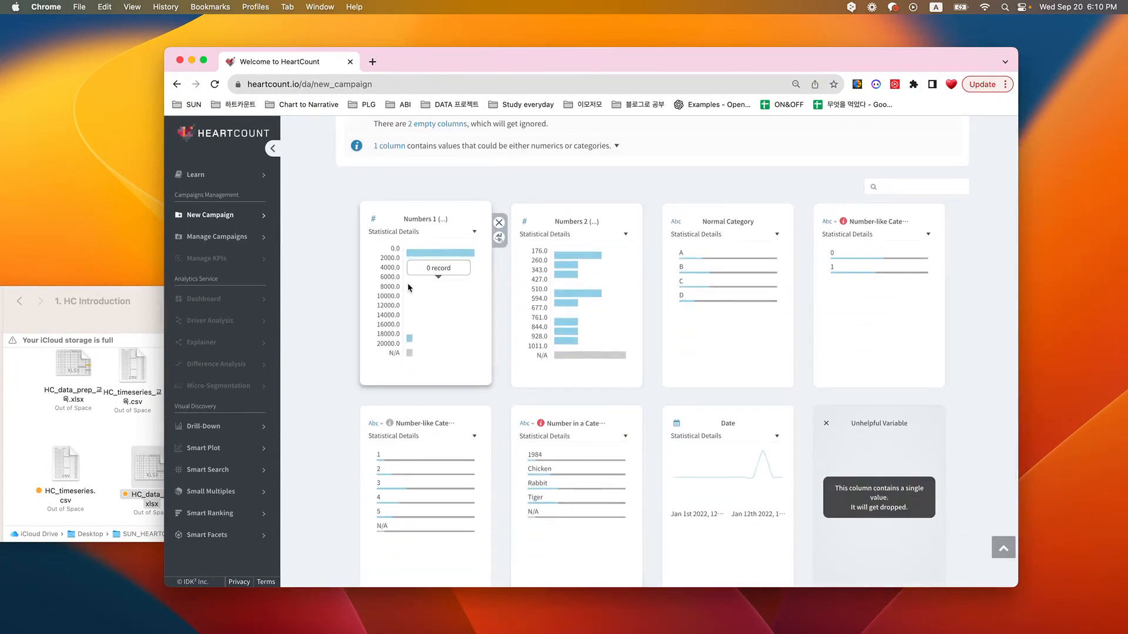
mouse_move(413, 329)
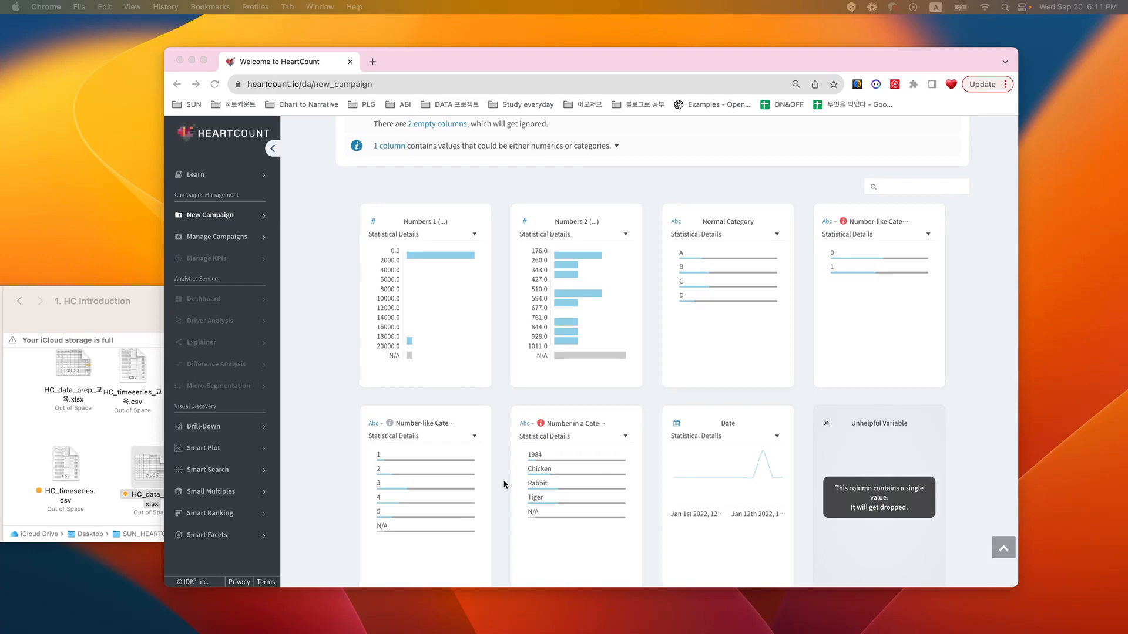
left_click(529, 366)
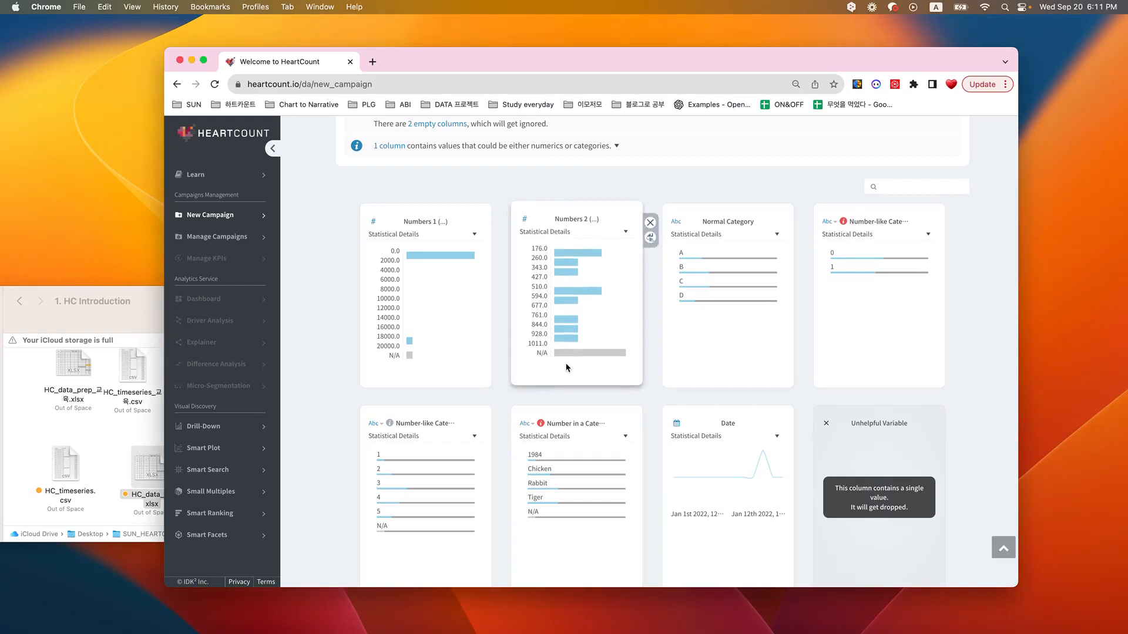
left_click(650, 237)
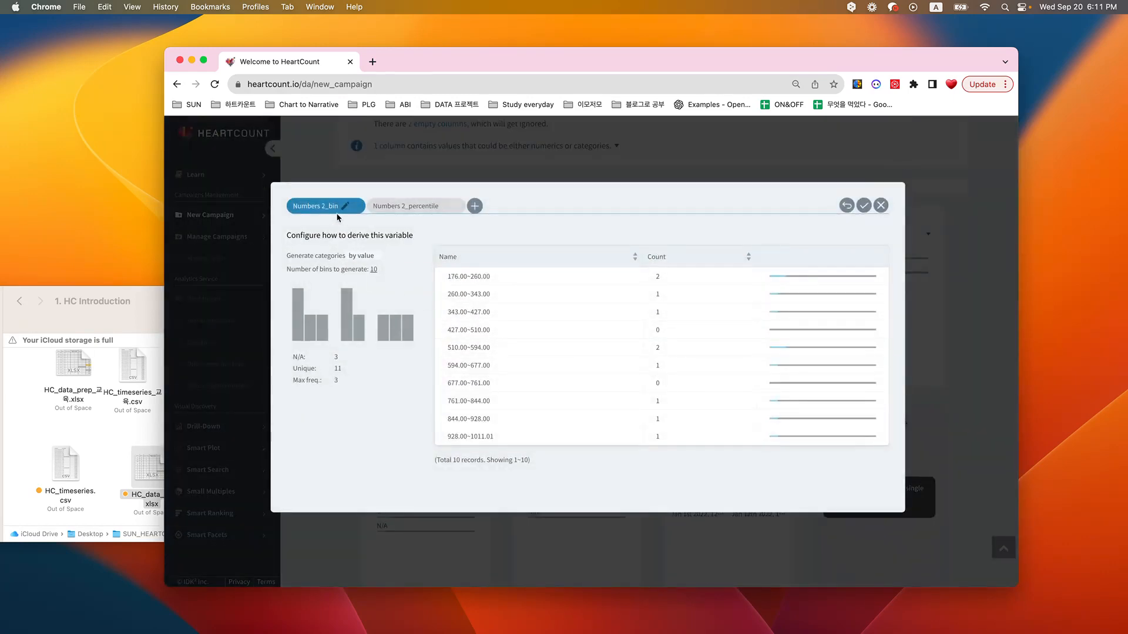
mouse_move(320, 214)
left_click(383, 206)
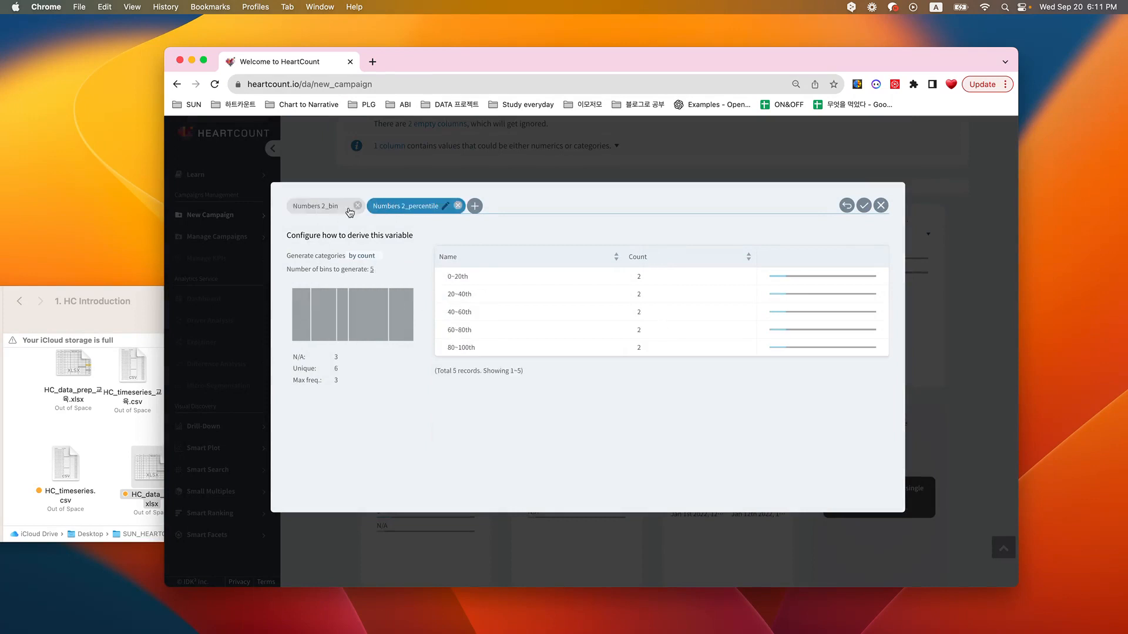
left_click(328, 205)
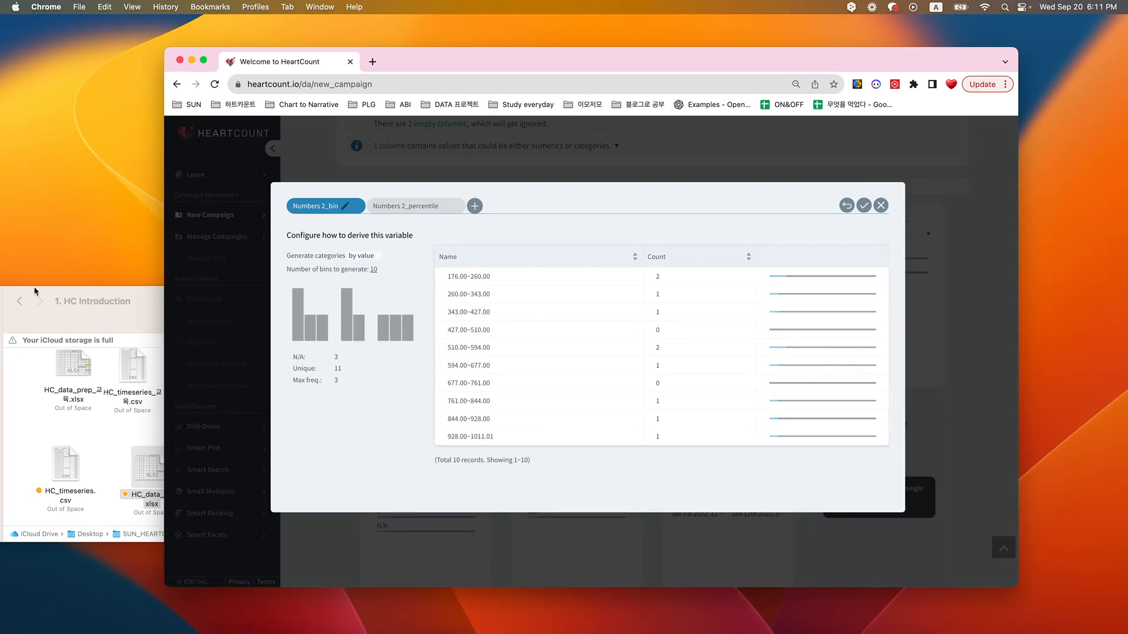
Select all Numbers 2 values in the Excel workbook to check them, and return to Chrome to view the Numbers 2_percentile categories.
mouse_move(3, 352)
left_click(59, 362)
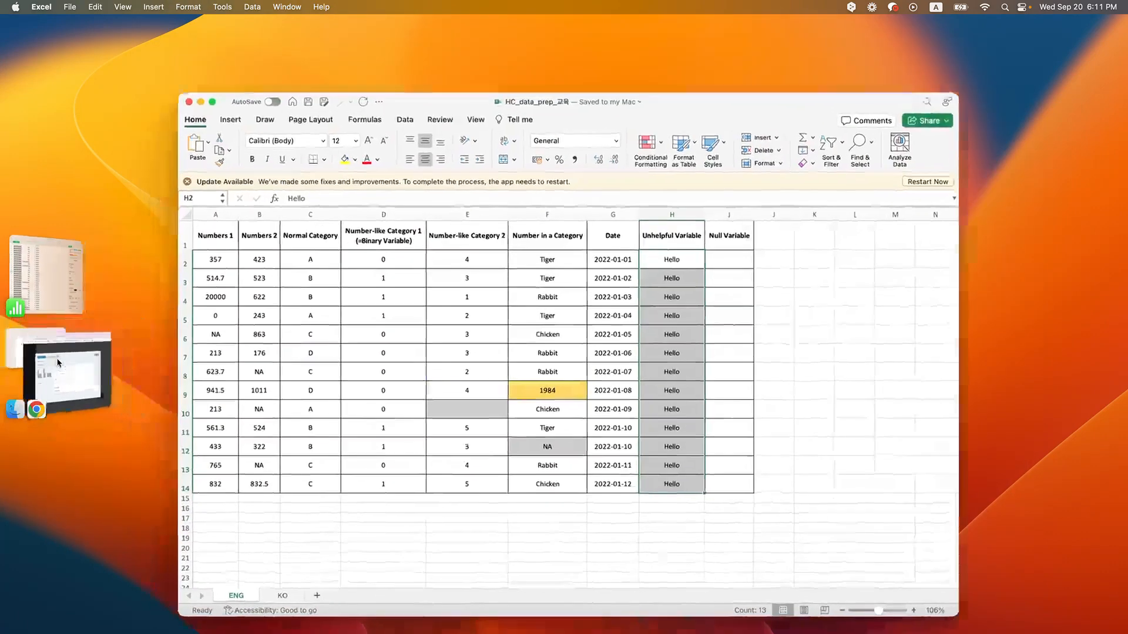
left_click(252, 235)
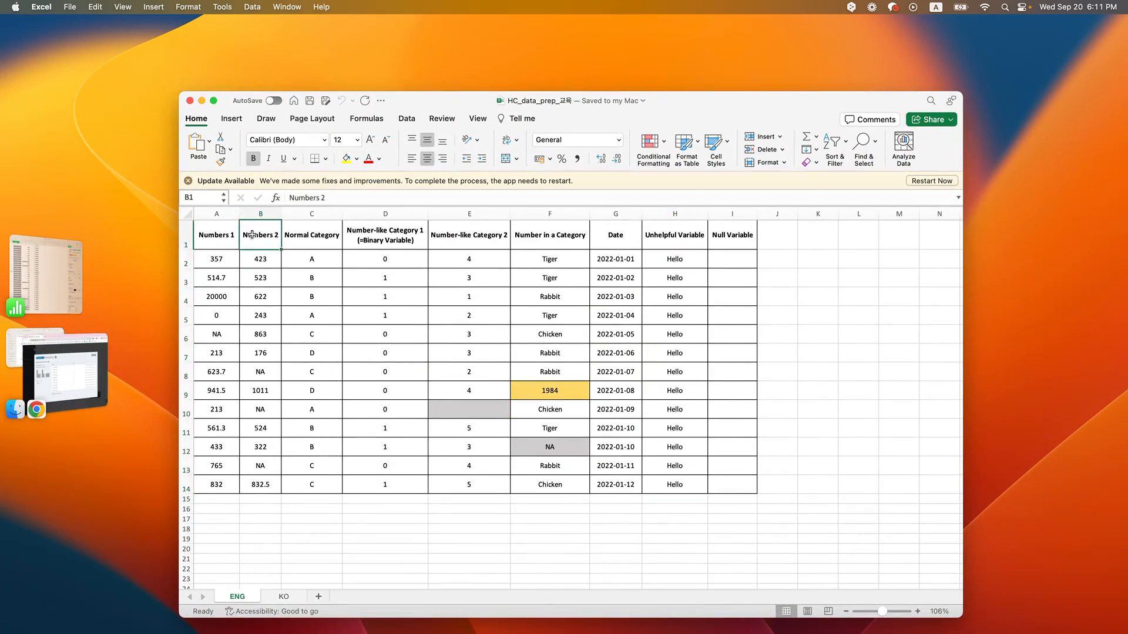
left_click_drag(257, 264, 266, 481)
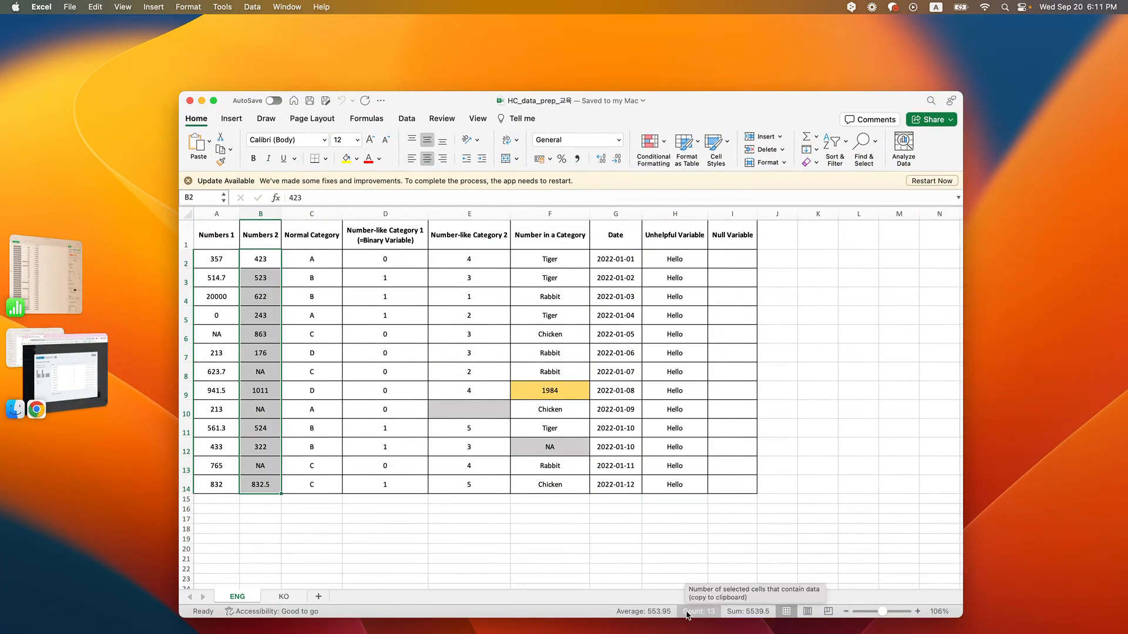
left_click(40, 329)
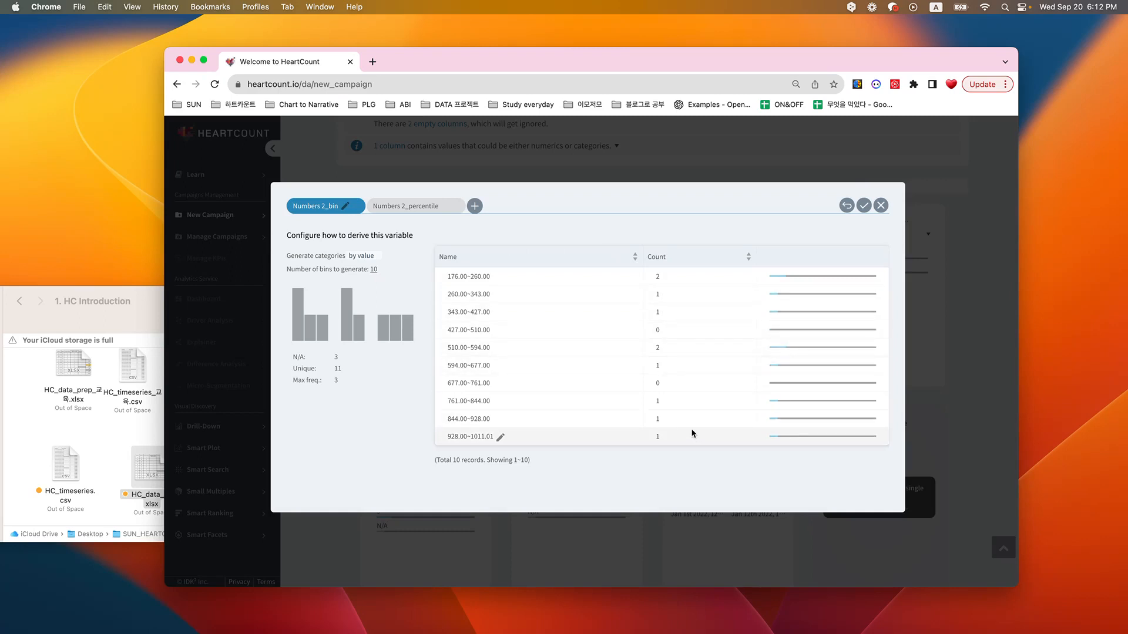
left_click(427, 206)
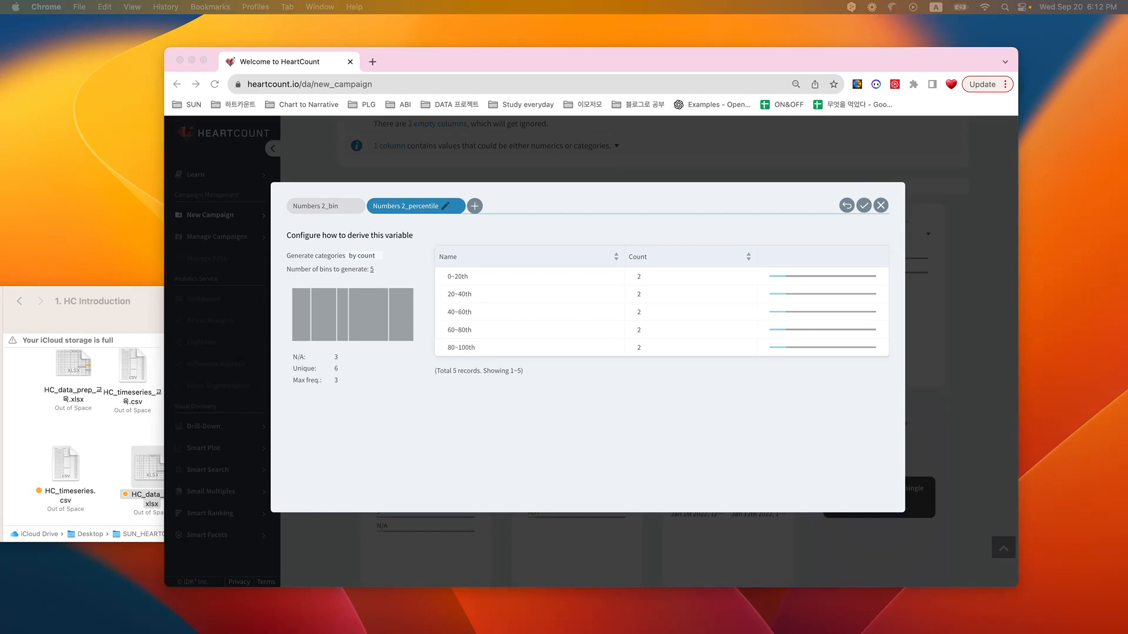
Check the NA cells of the Numbers 2 column in the Excel workbook, and return to Chrome.
mouse_move(3, 357)
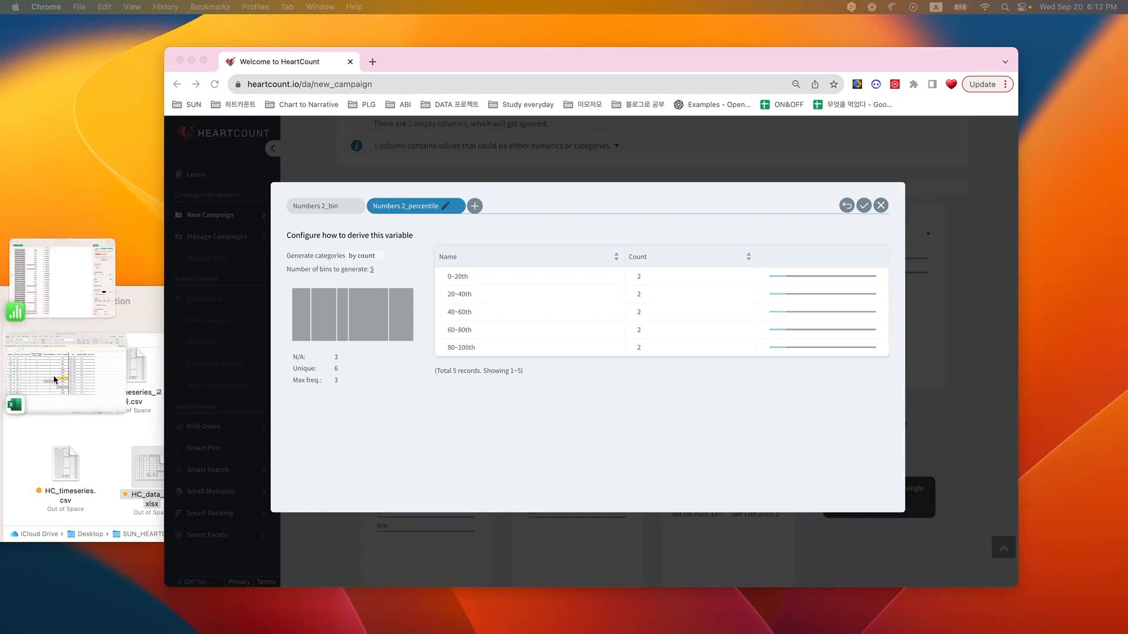
left_click(55, 380)
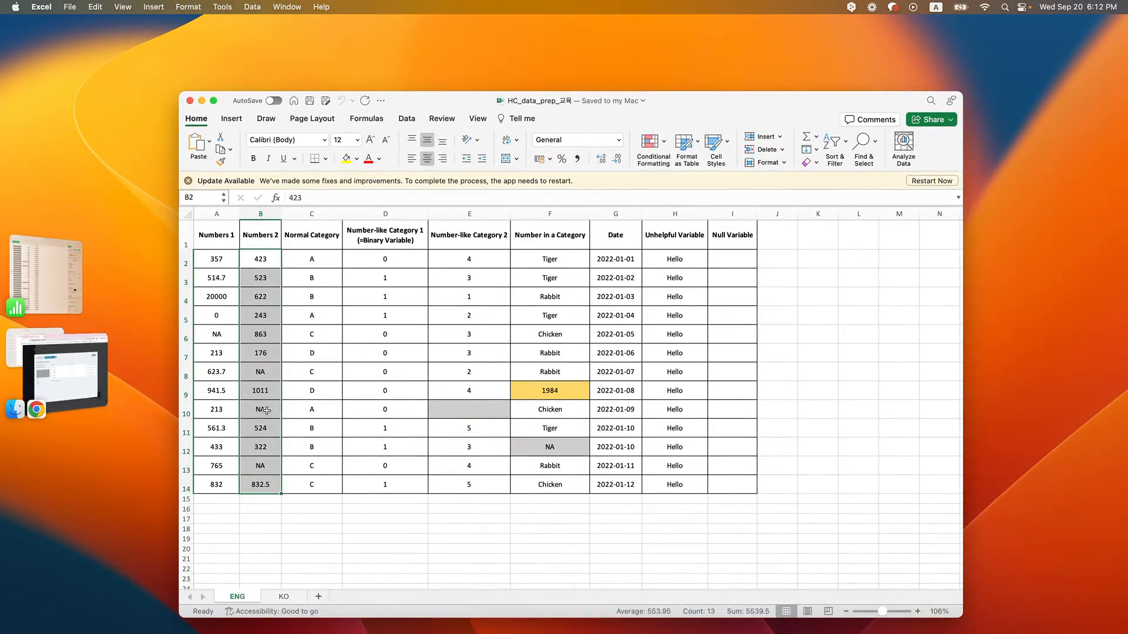
left_click(259, 377)
left_click(257, 417)
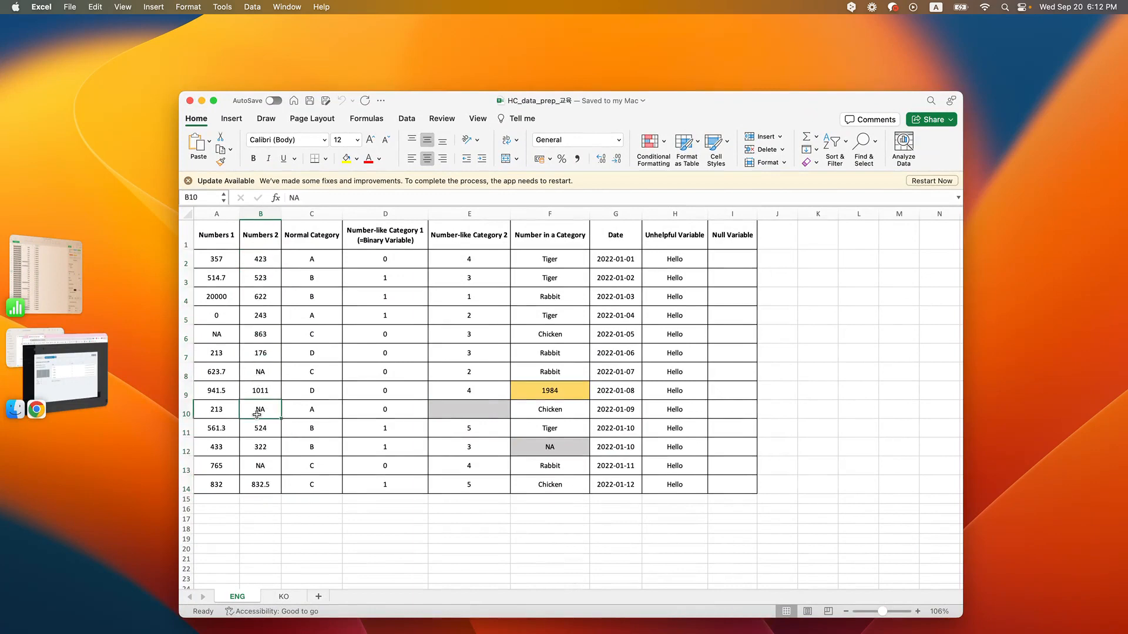
left_click(259, 467)
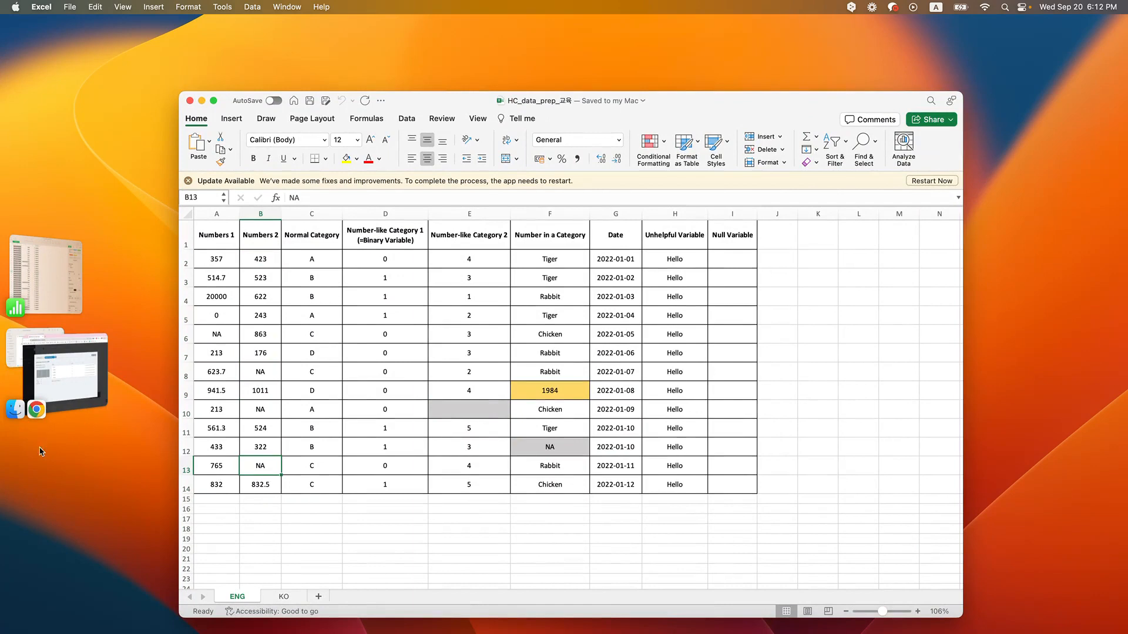
left_click(60, 405)
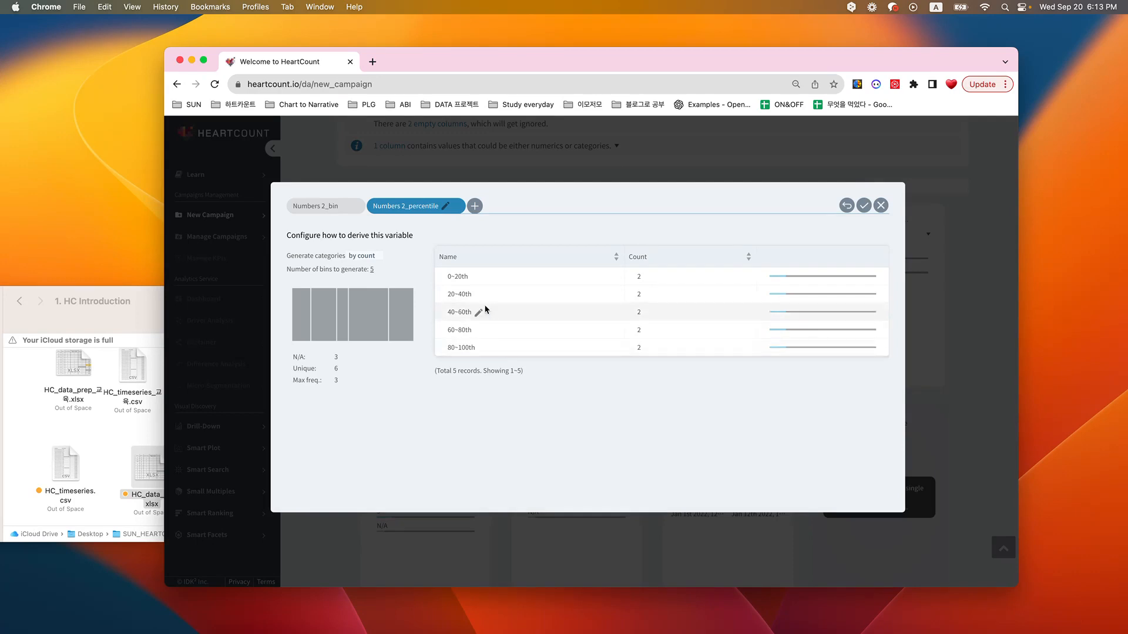
Add another derived variable for Numbers 2 with 4 bins by value, and switch its category generation to by count.
left_click(475, 207)
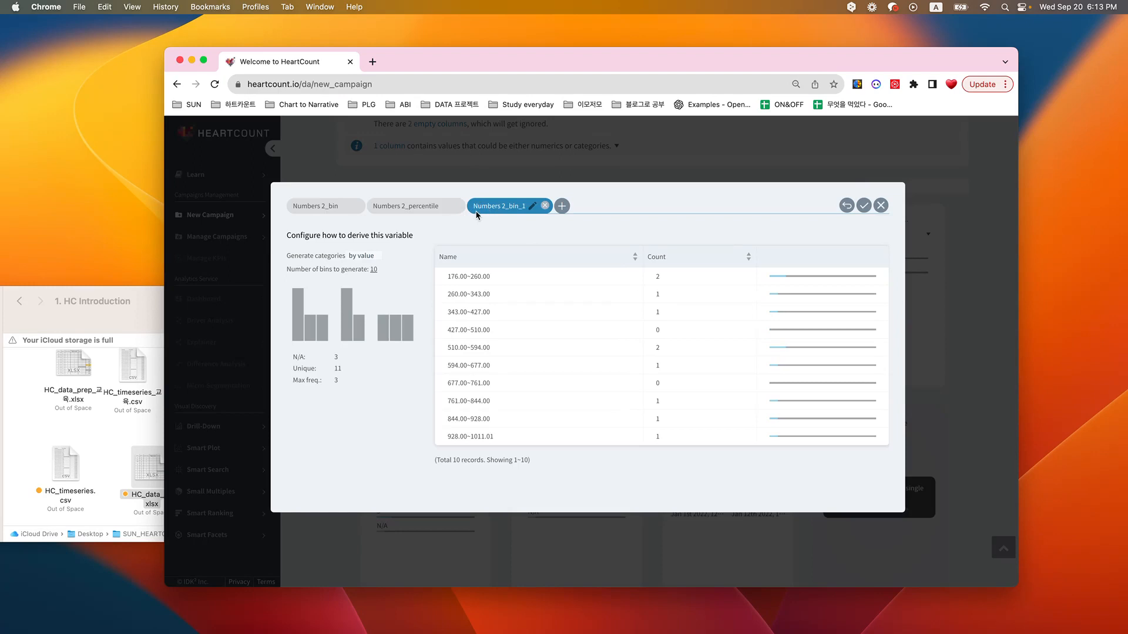
left_click(544, 206)
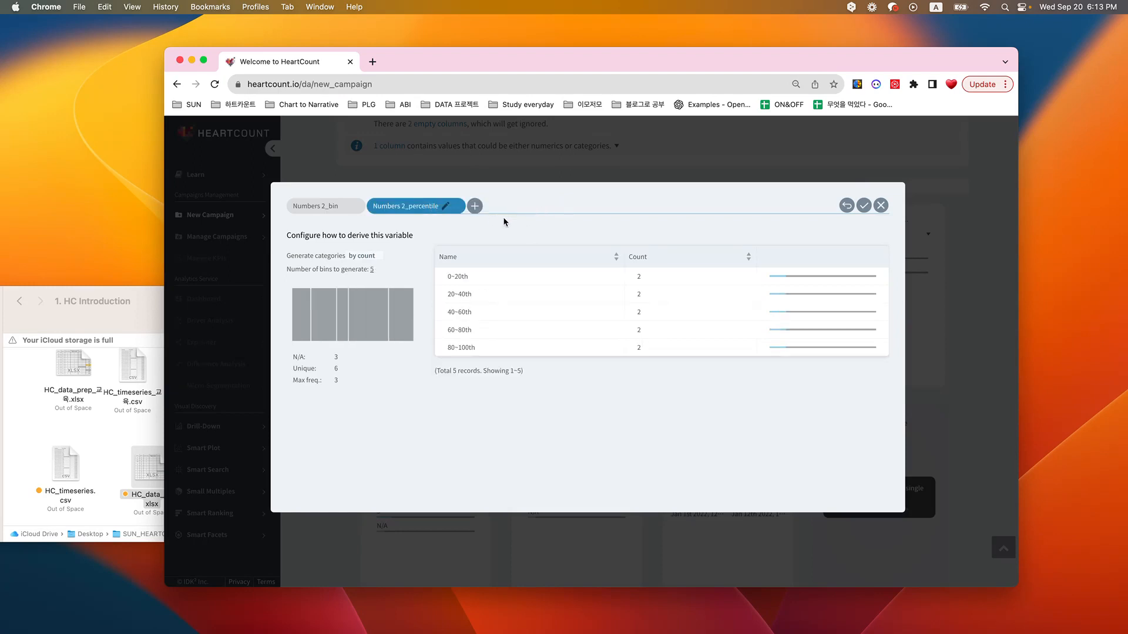
left_click(473, 205)
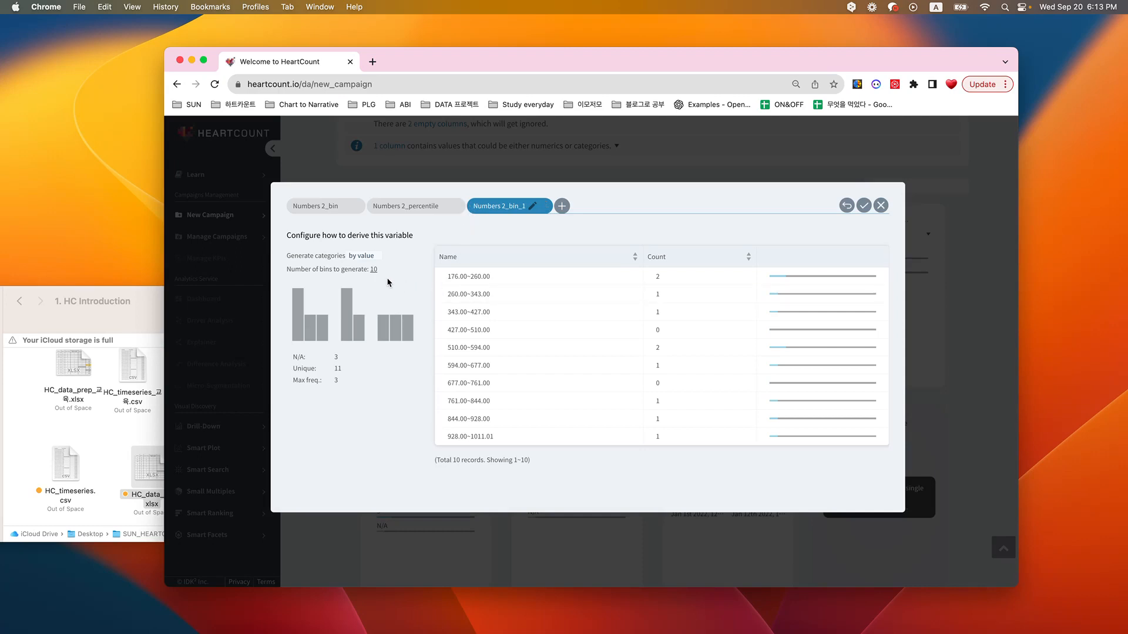
left_click(372, 269)
left_click_drag(372, 269, 380, 269)
type("1")
left_click(410, 258)
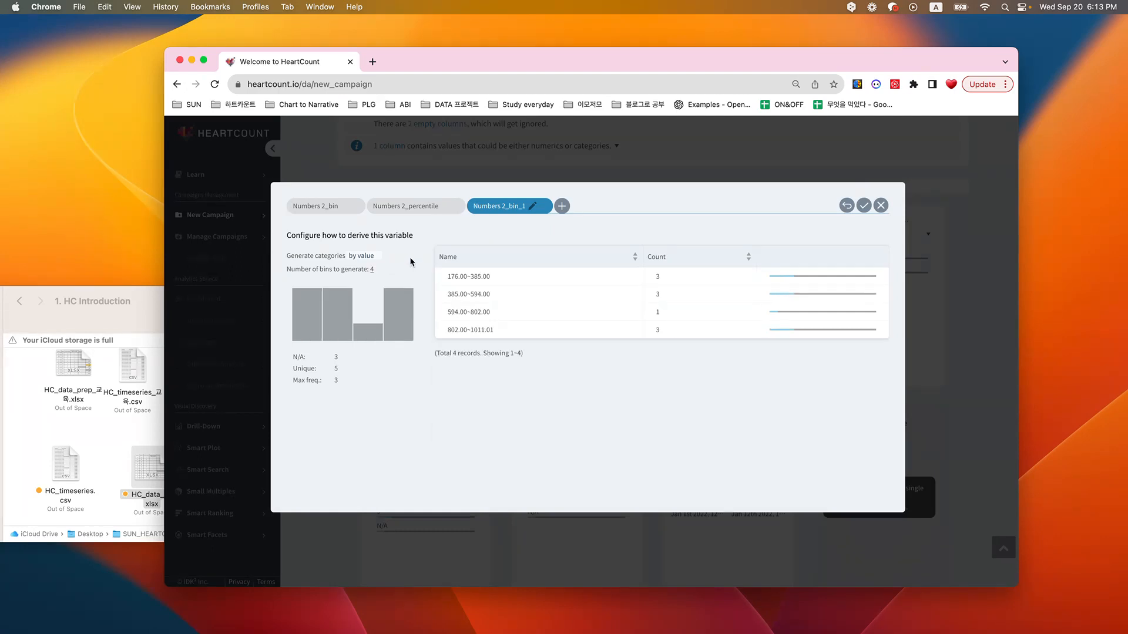
left_click(358, 256)
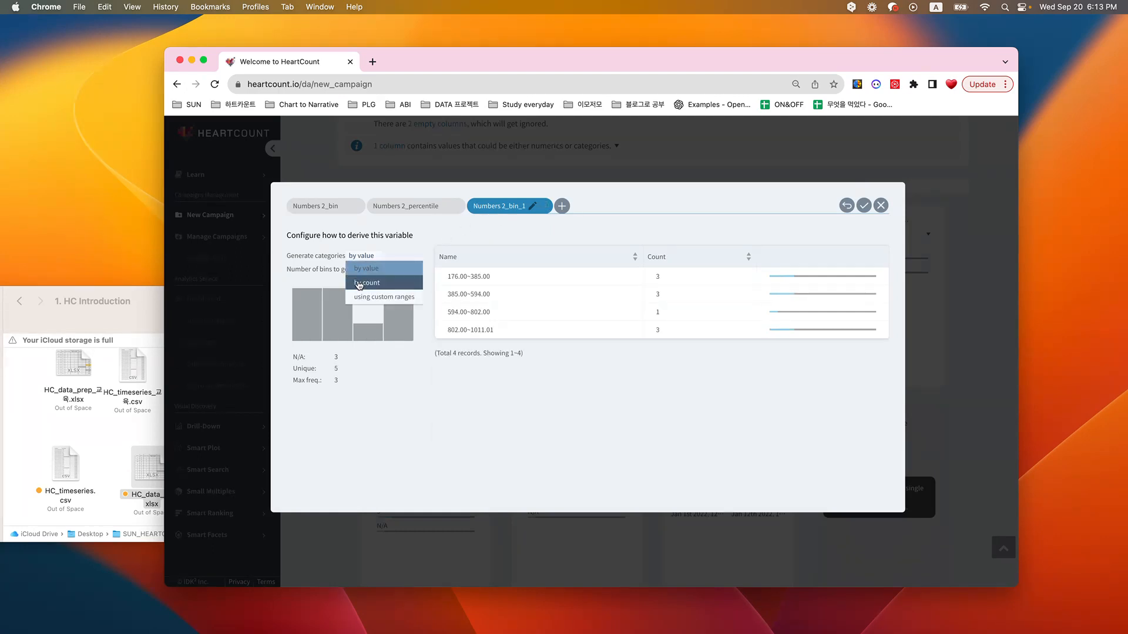
left_click(358, 284)
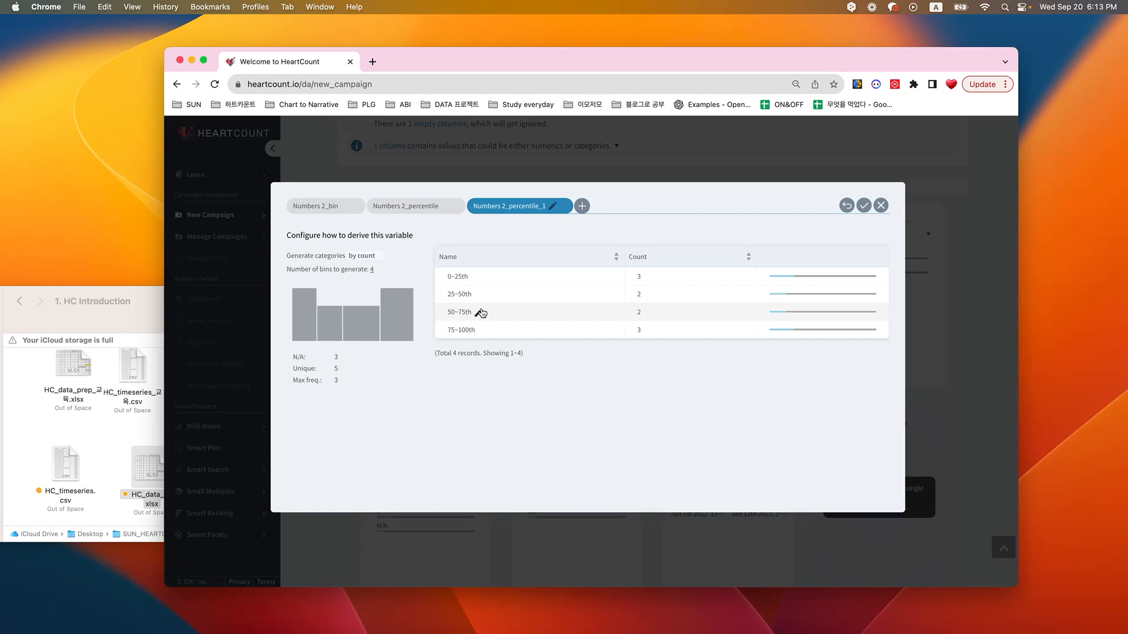
Generate the added Numbers 2 variable's categories using custom ranges, with 2 bins.
left_click(370, 258)
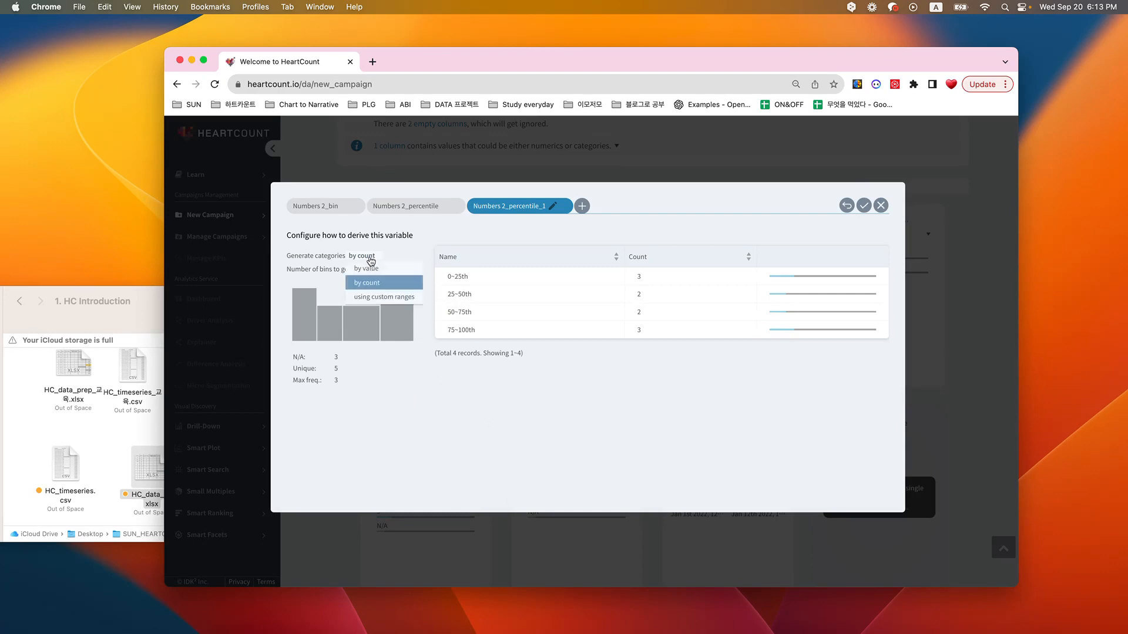
left_click(383, 297)
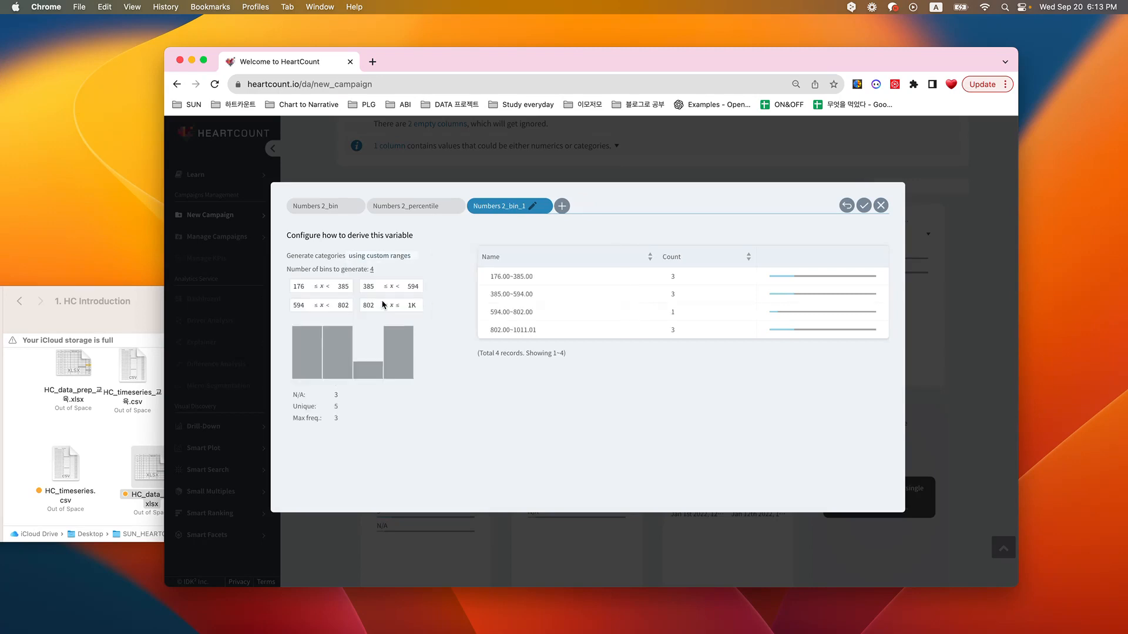
left_click(371, 269)
key("BackSpace")
type("2")
key("Return")
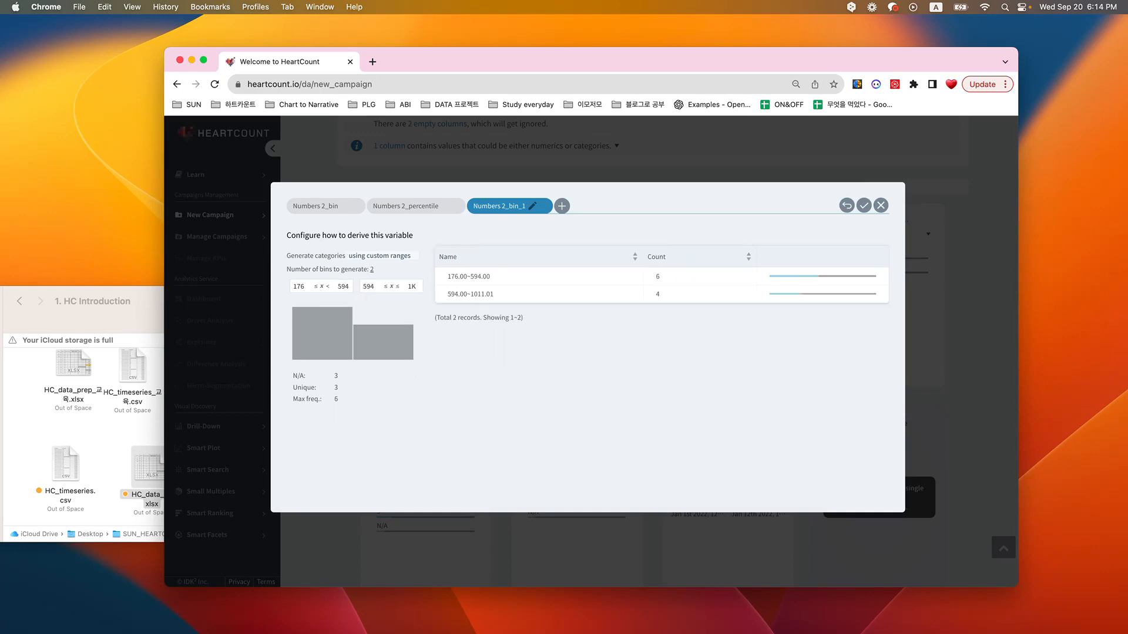
Set the boundary between the two Numbers 2 ranges to 600, and close the settings without applying them.
double_click(367, 292)
type("600")
key("Return")
double_click(343, 287)
type("600")
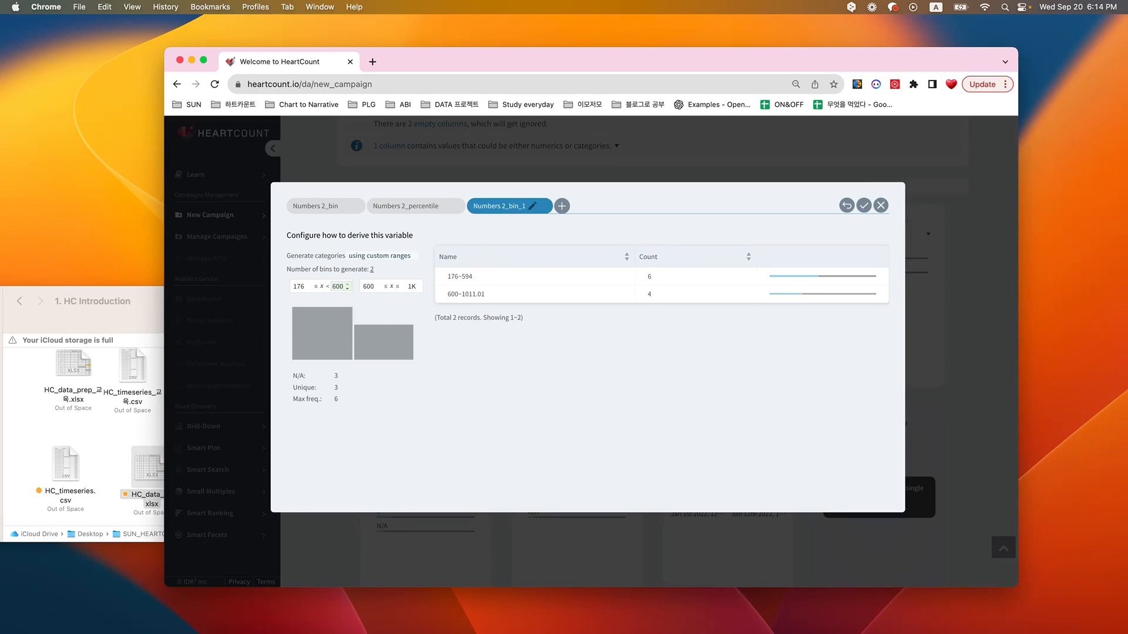
key("Return")
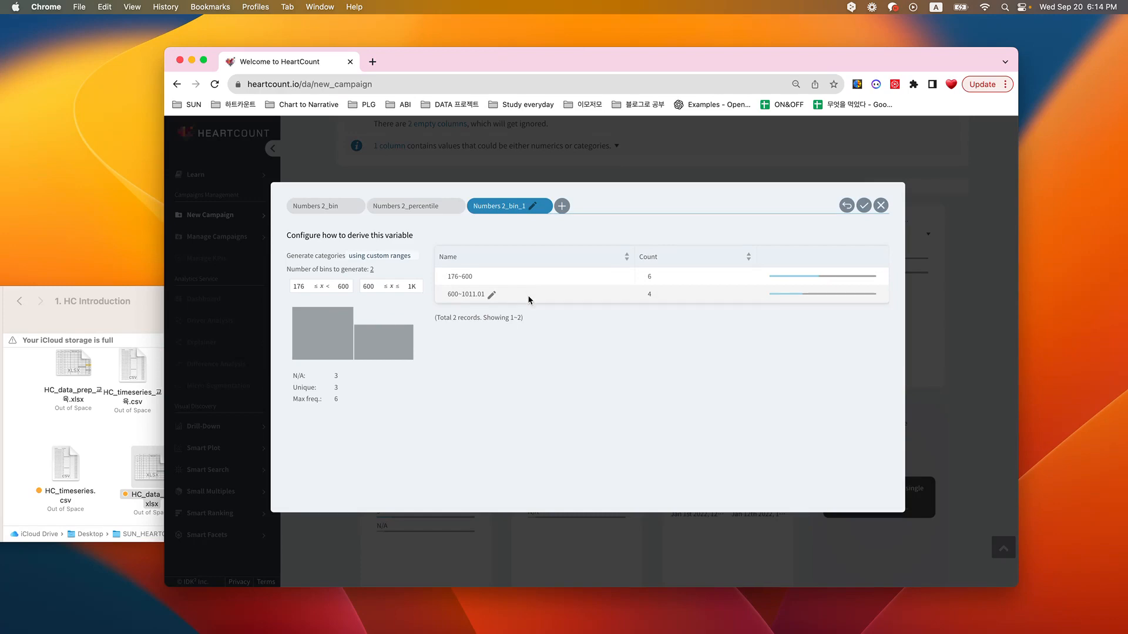
left_click(881, 206)
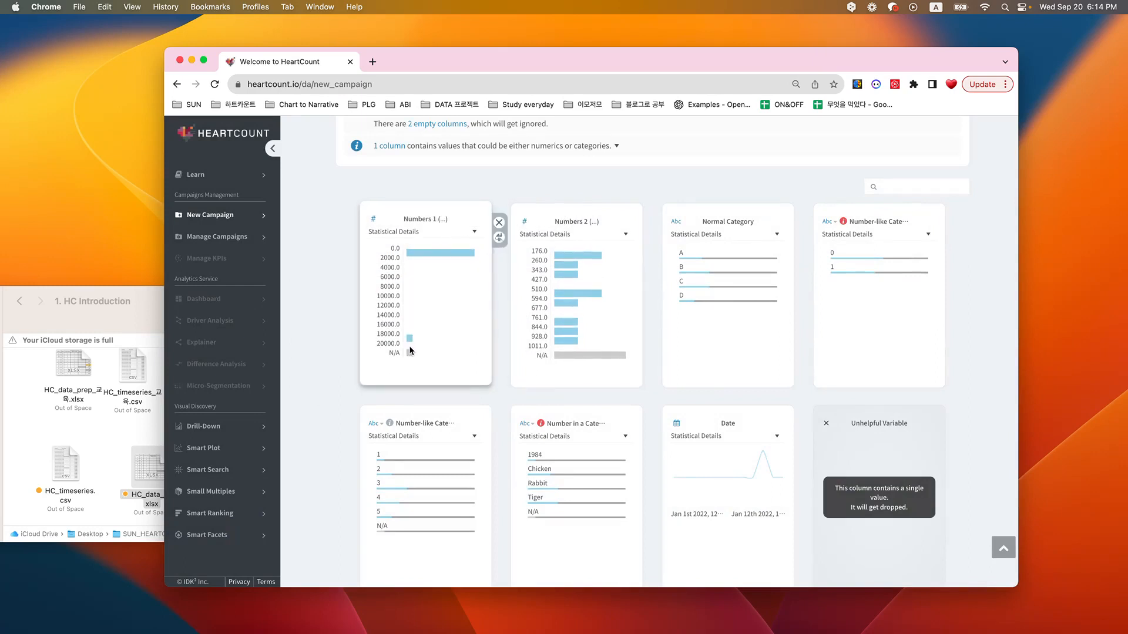
Open the derived-variable settings of Numbers 1 and add a variable using custom ranges with 2 bins.
left_click(498, 238)
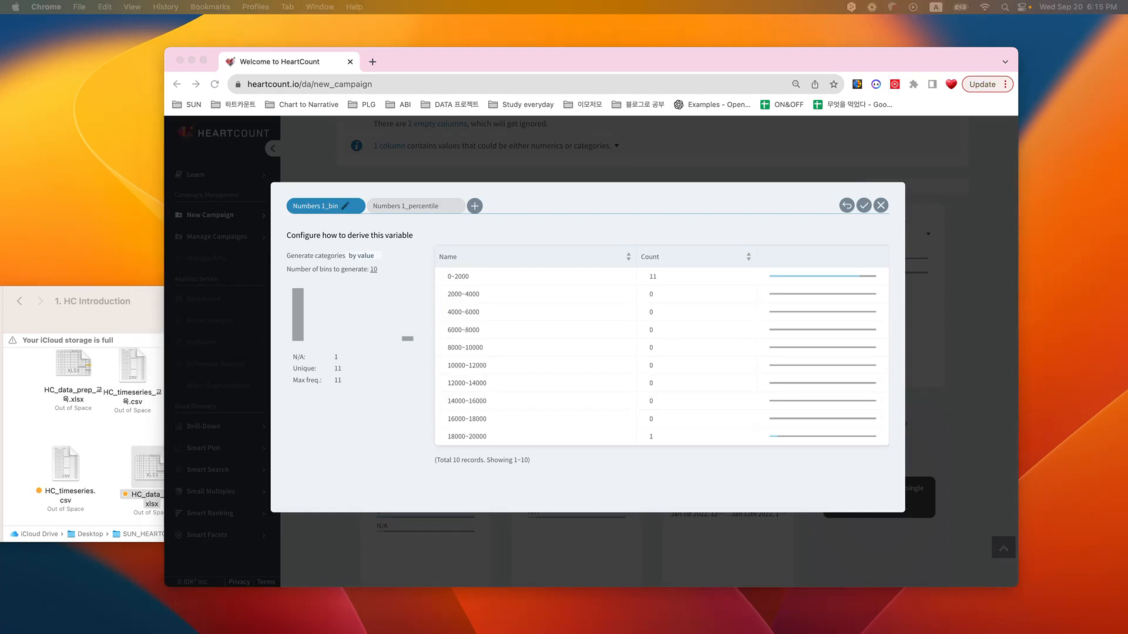
left_click(475, 207)
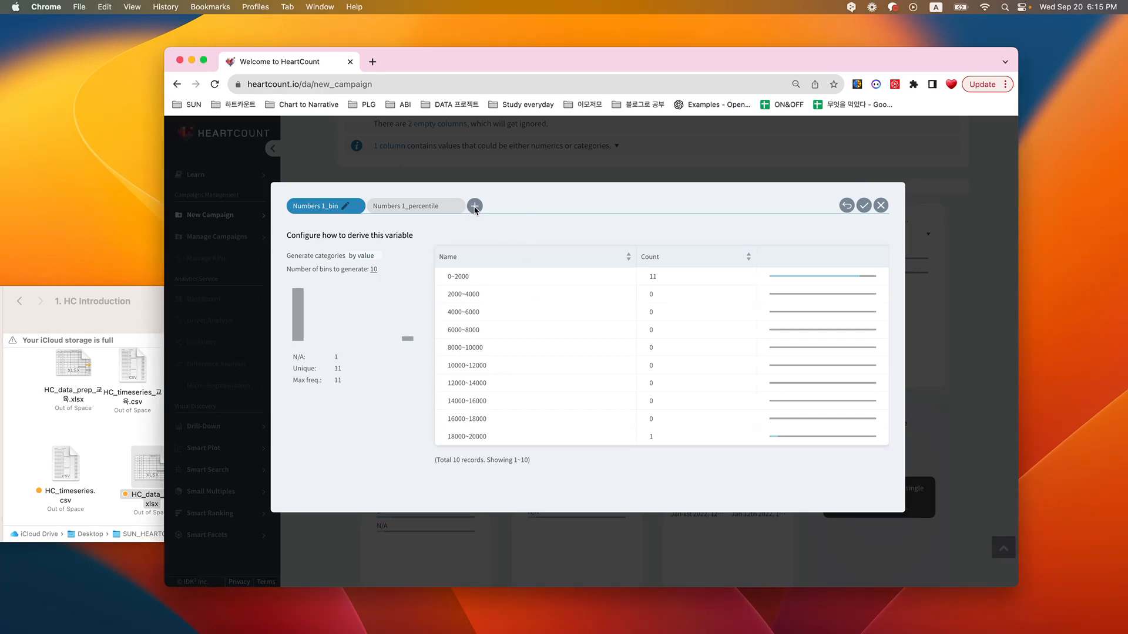
left_click(475, 206)
left_click(362, 256)
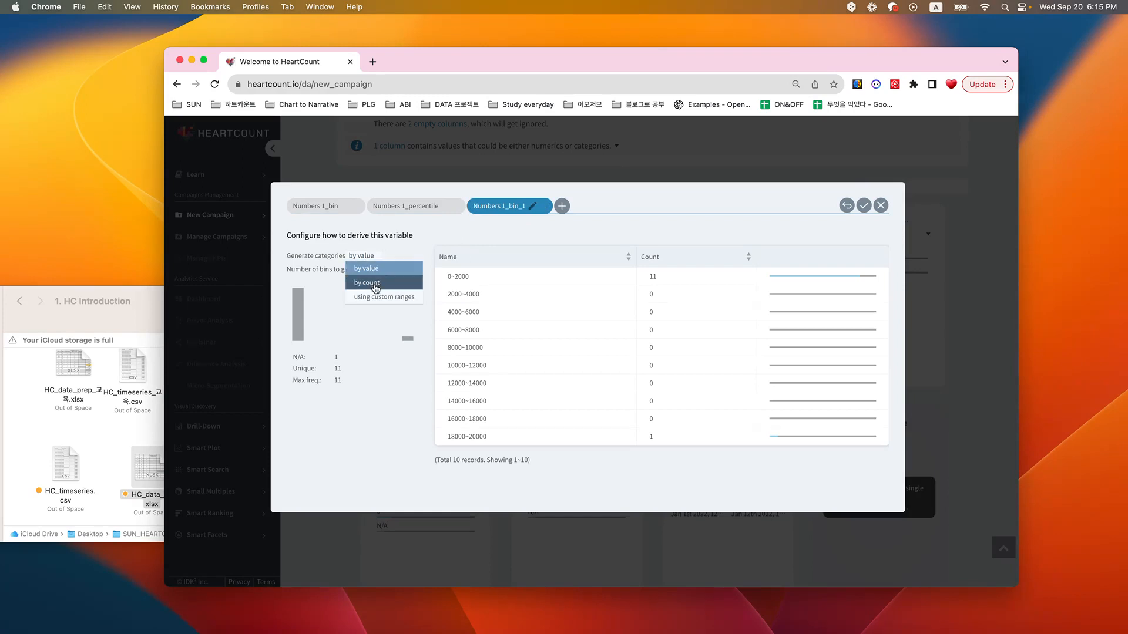
left_click(376, 297)
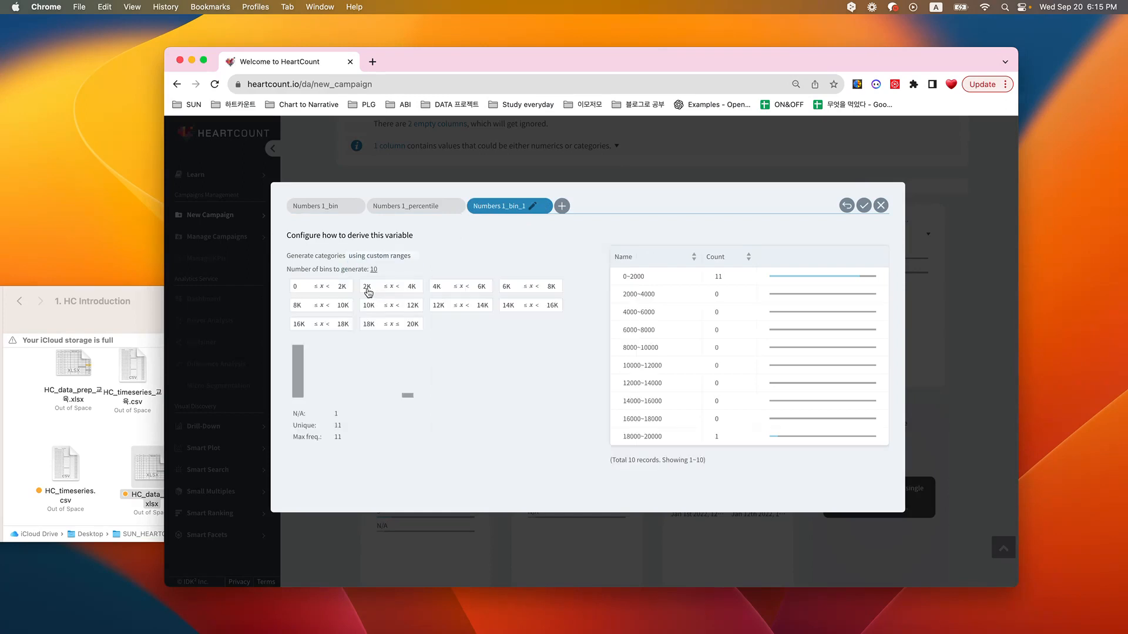
left_click(374, 268)
key("BackSpace")
type("2")
key("Return")
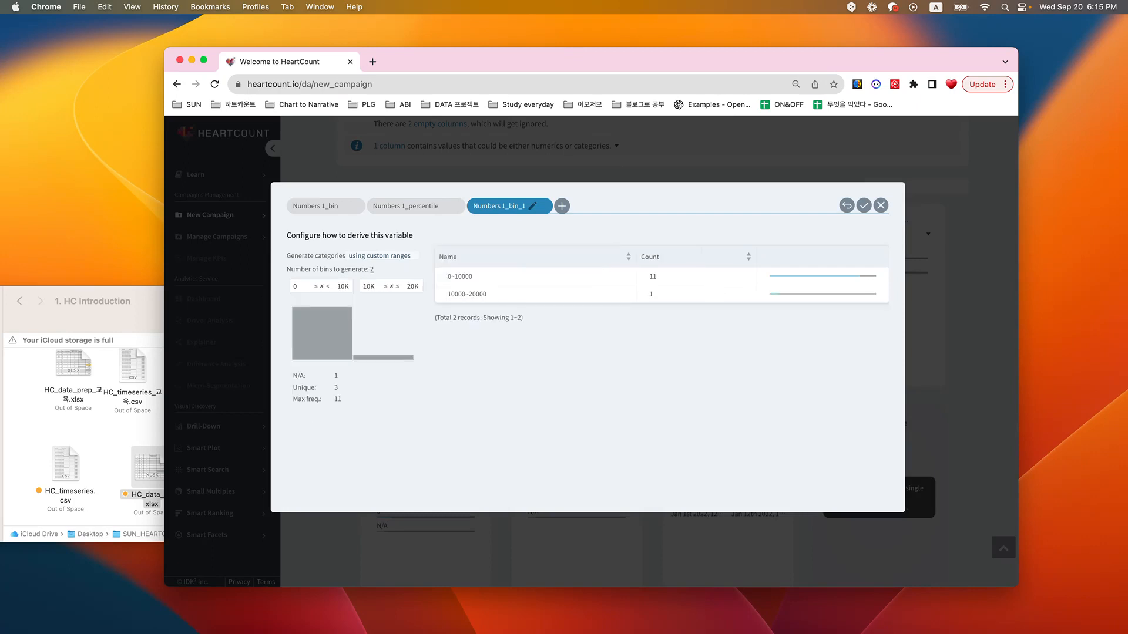
Set the boundary between the two Numbers 1 ranges to 2000, and close the settings without applying them.
left_click(367, 288)
key("Return")
left_click(345, 286)
type("2000")
key("Return")
left_click(370, 287)
type("2000")
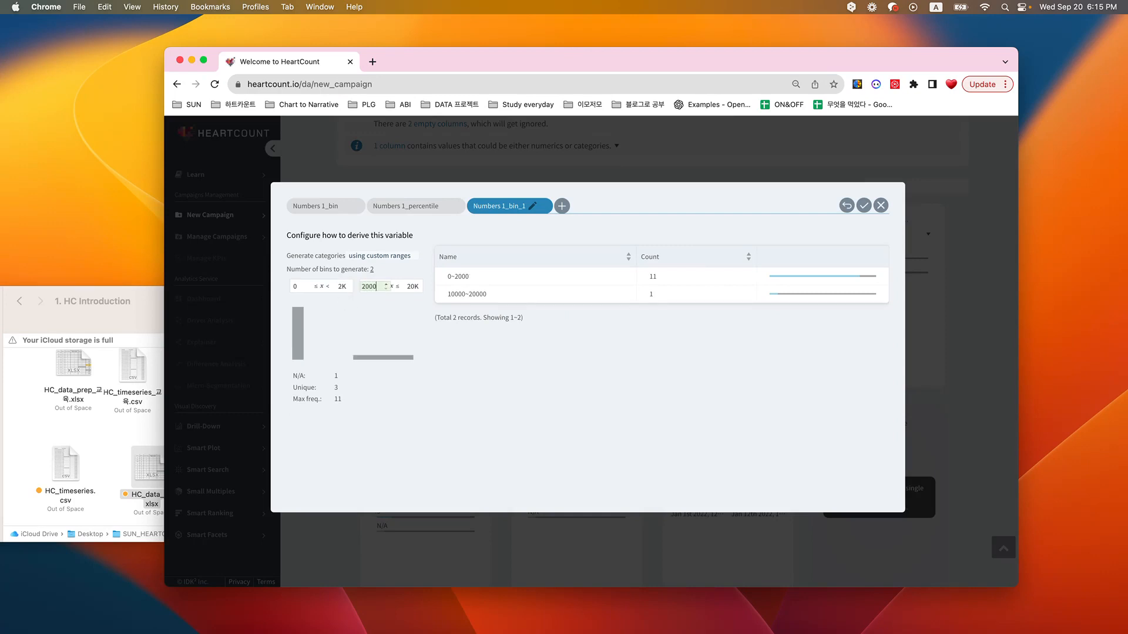
key("Return")
mouse_move(318, 324)
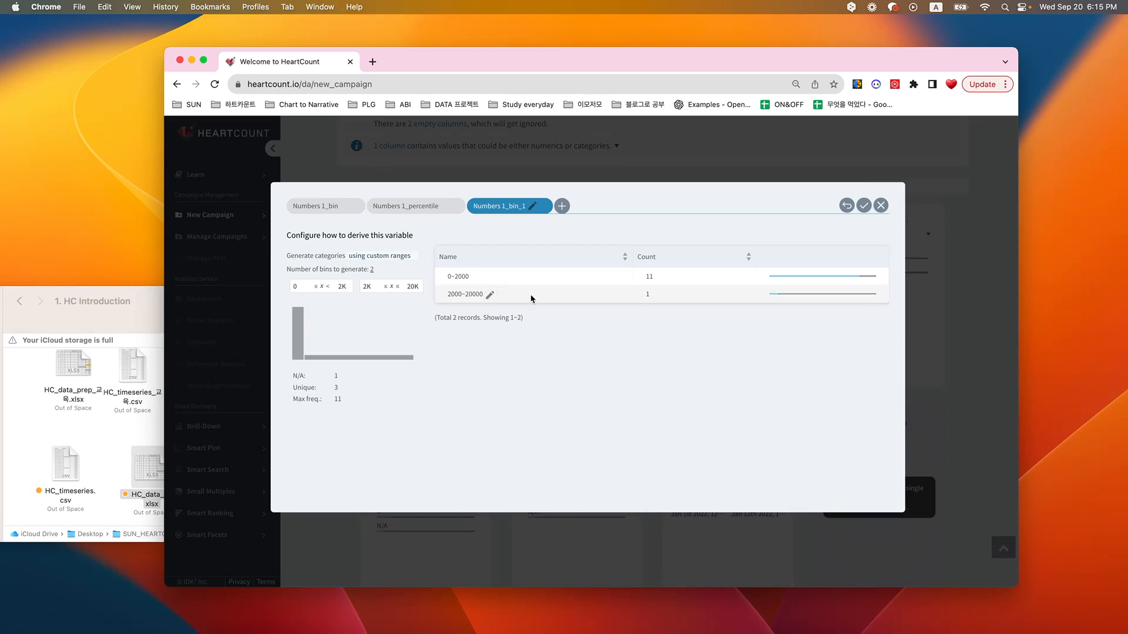
left_click(881, 206)
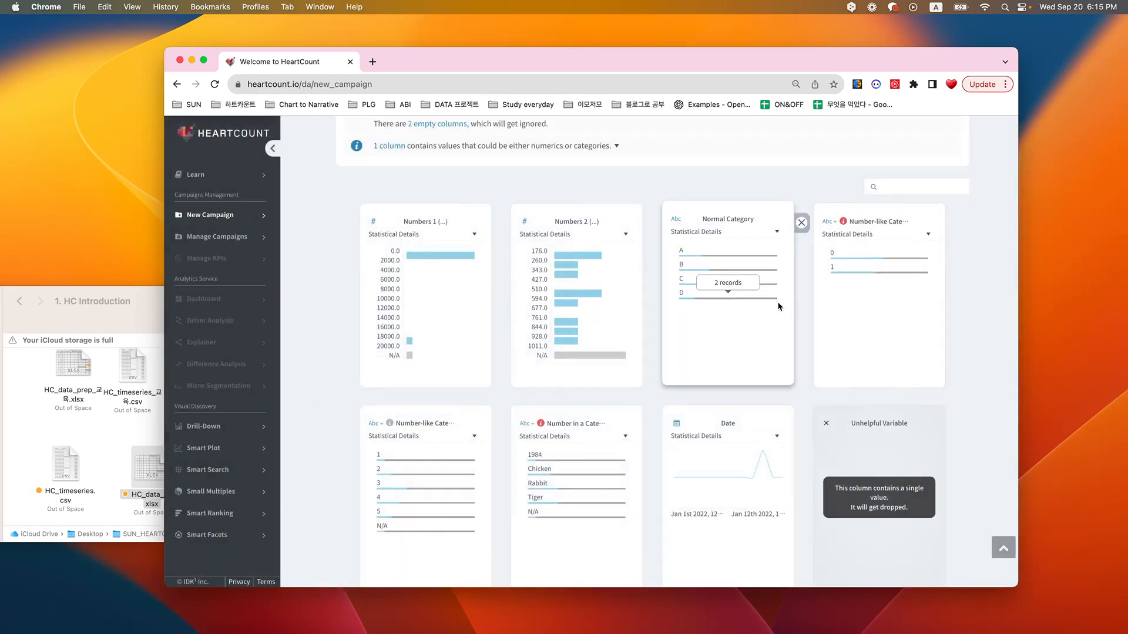
Finish the dataset review to create the campaign, and proceed to its Smart Plot.
scroll(777, 306, "up", 6)
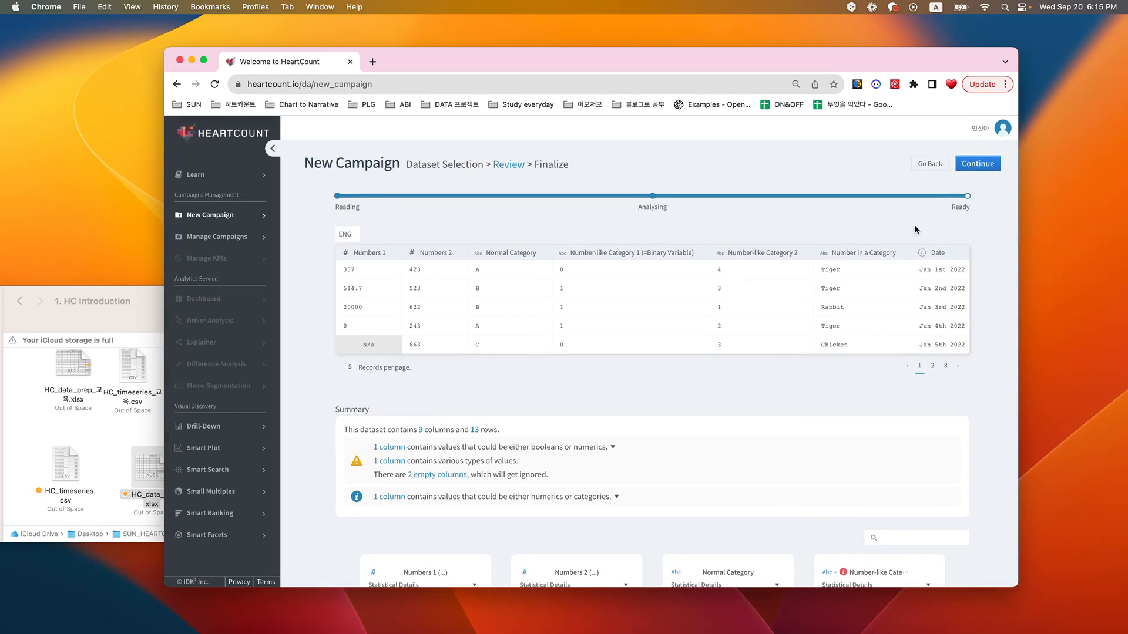
left_click(977, 164)
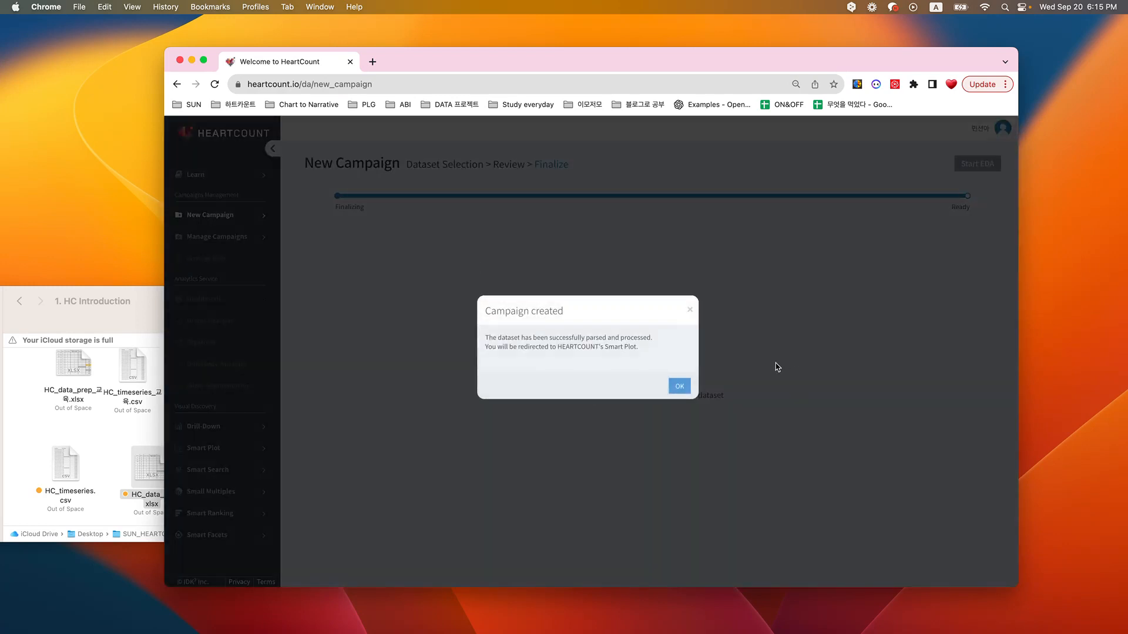
left_click(680, 387)
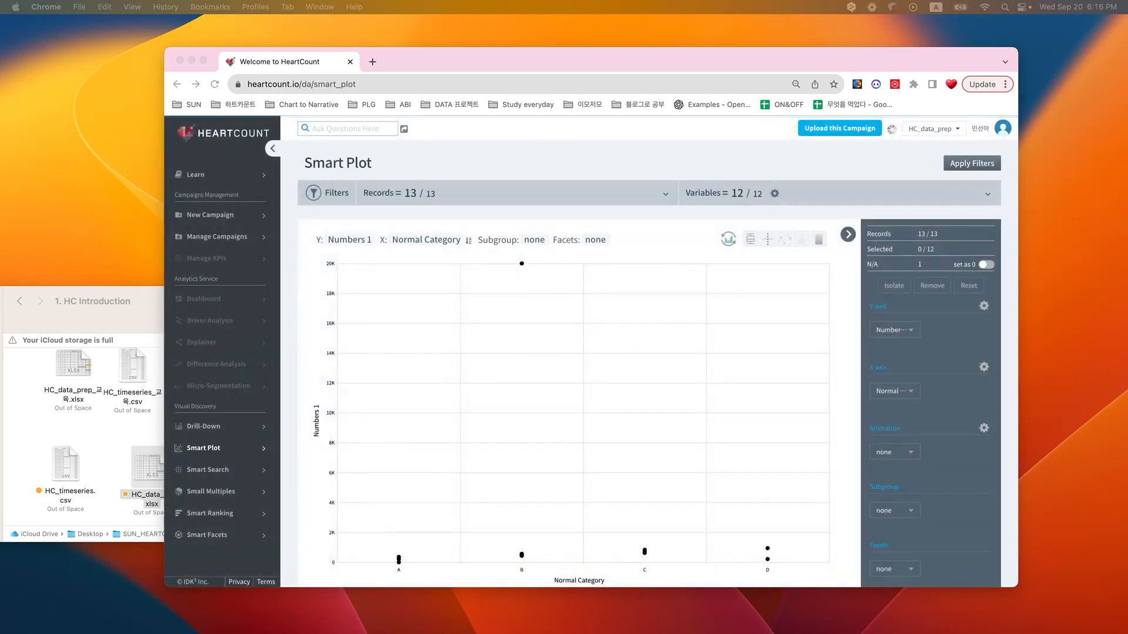
View the dialog for uploading this campaign as an analytical campaign, cancel it, and look over the Smart Plot.
left_click(834, 135)
left_click(834, 135)
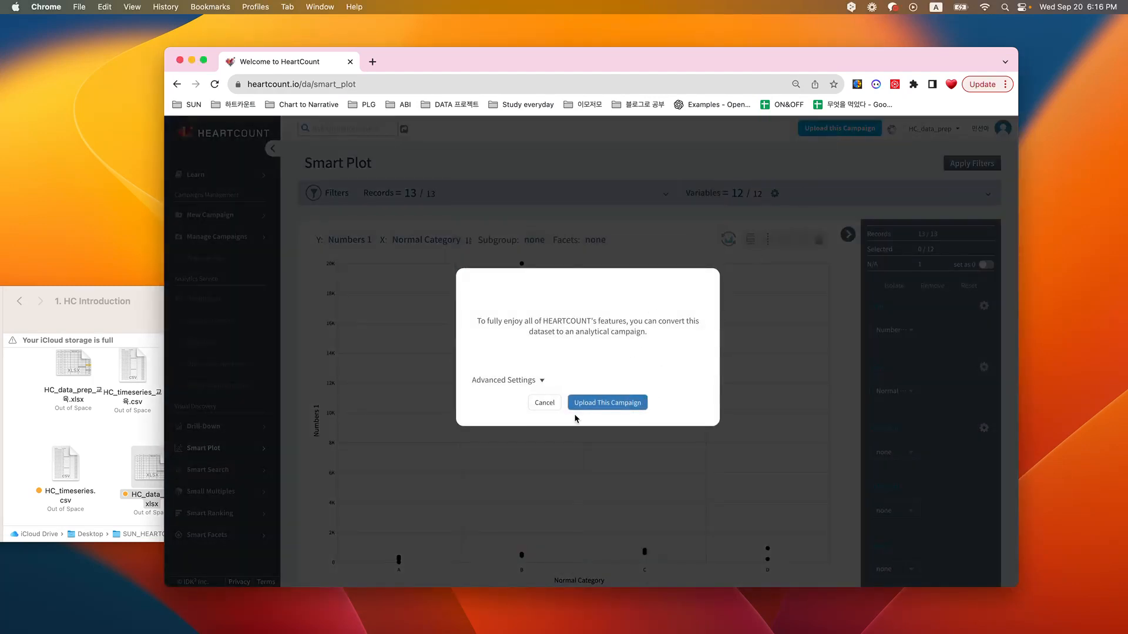
left_click(544, 403)
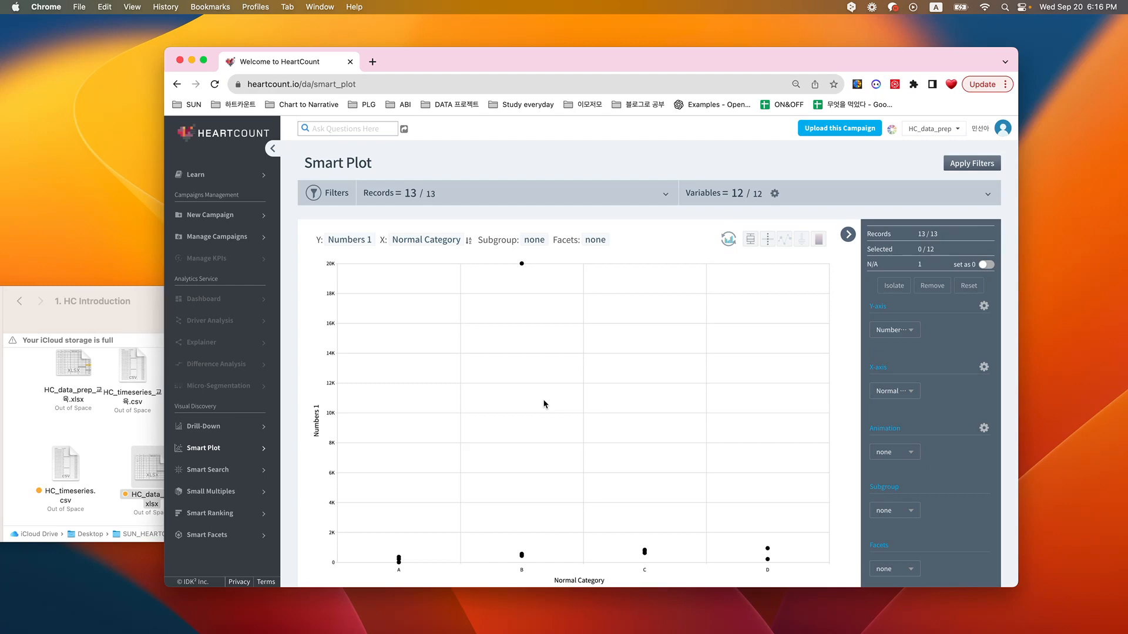
scroll(543, 404, "down", 1)
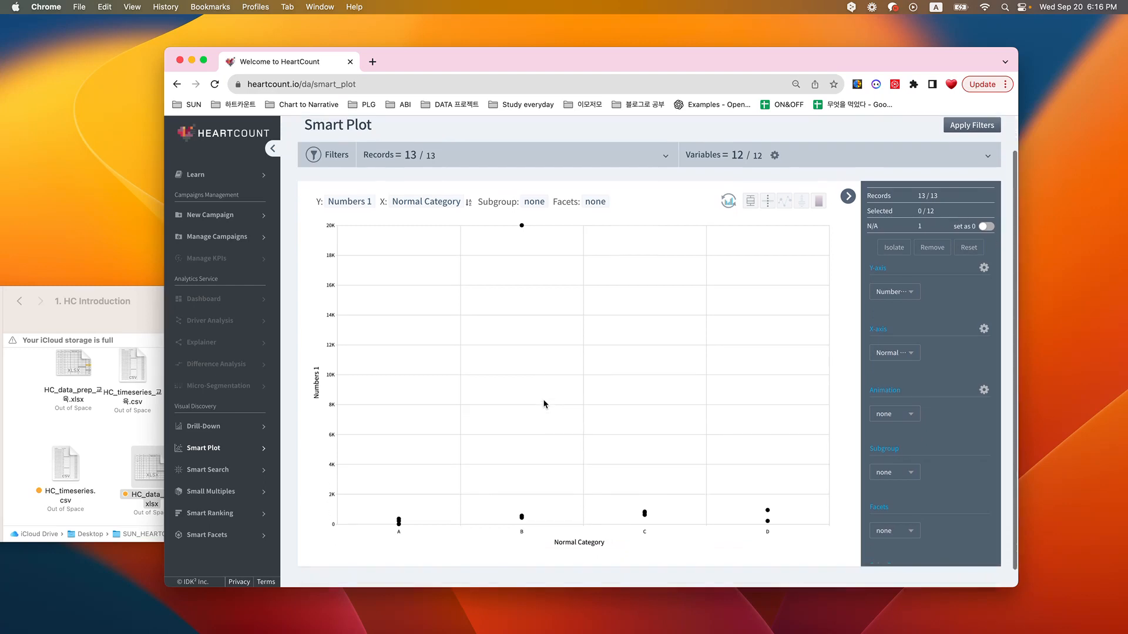
scroll(543, 404, "up", 1)
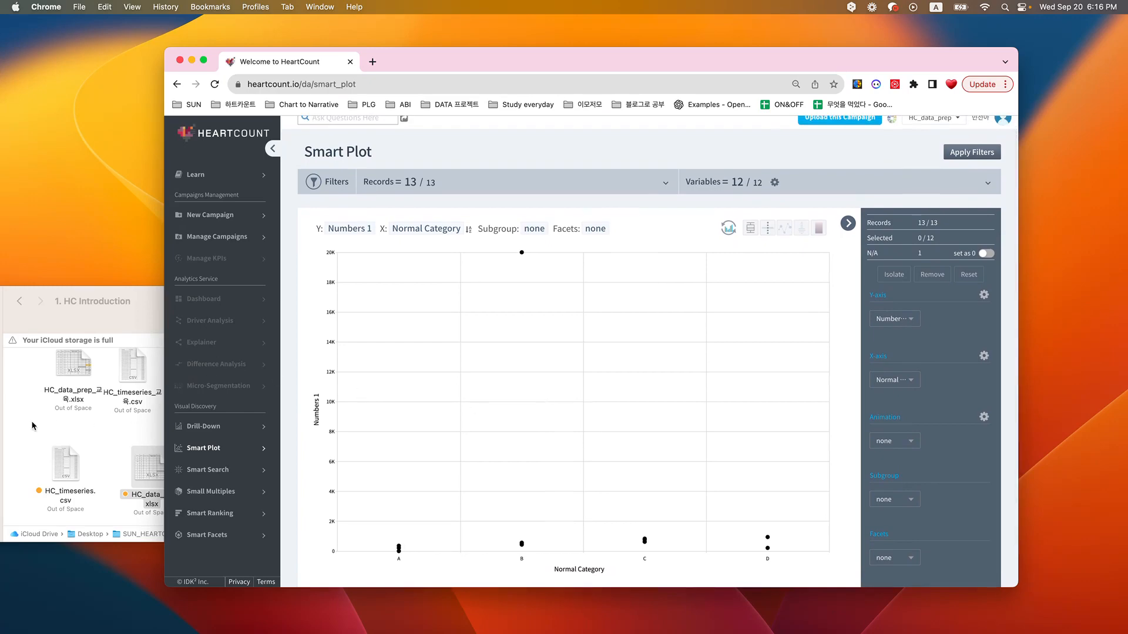
Switch to the HC_timeseries_교육 2 spreadsheet in Numbers and examine the StartDate column from its first to its last row.
mouse_move(1, 426)
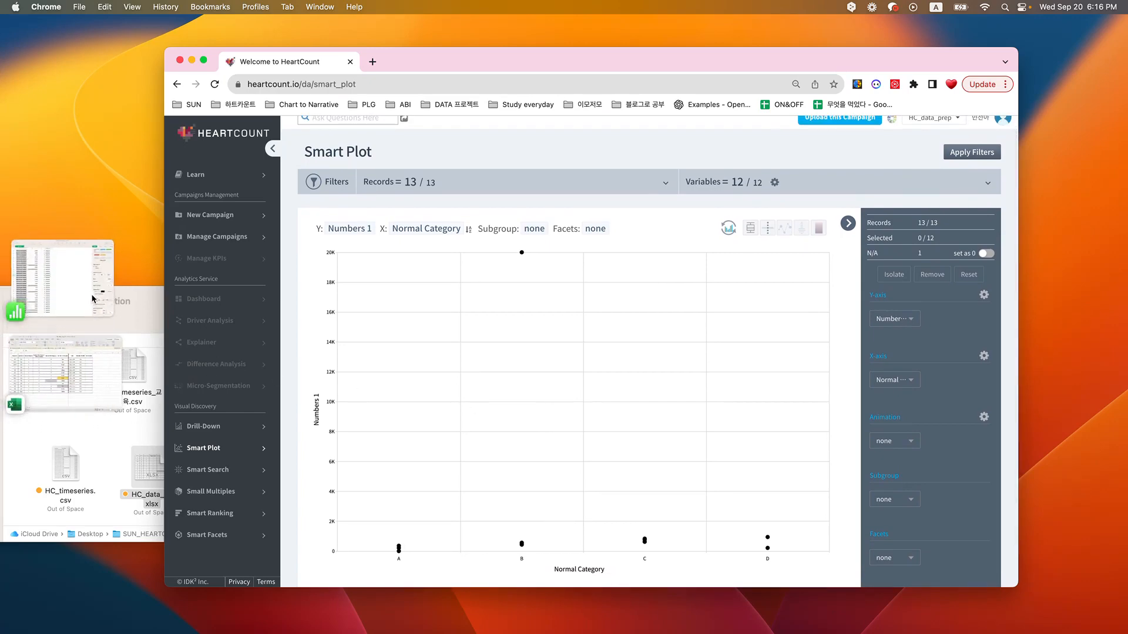
left_click(92, 299)
scroll(346, 336, "up", 3)
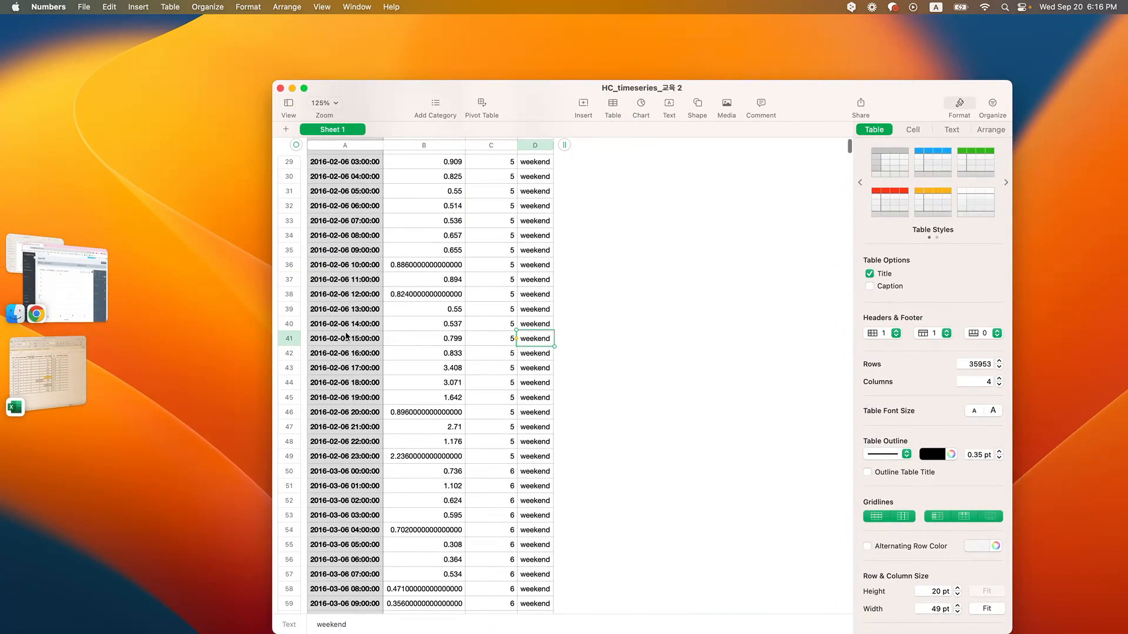
scroll(346, 336, "up", 10)
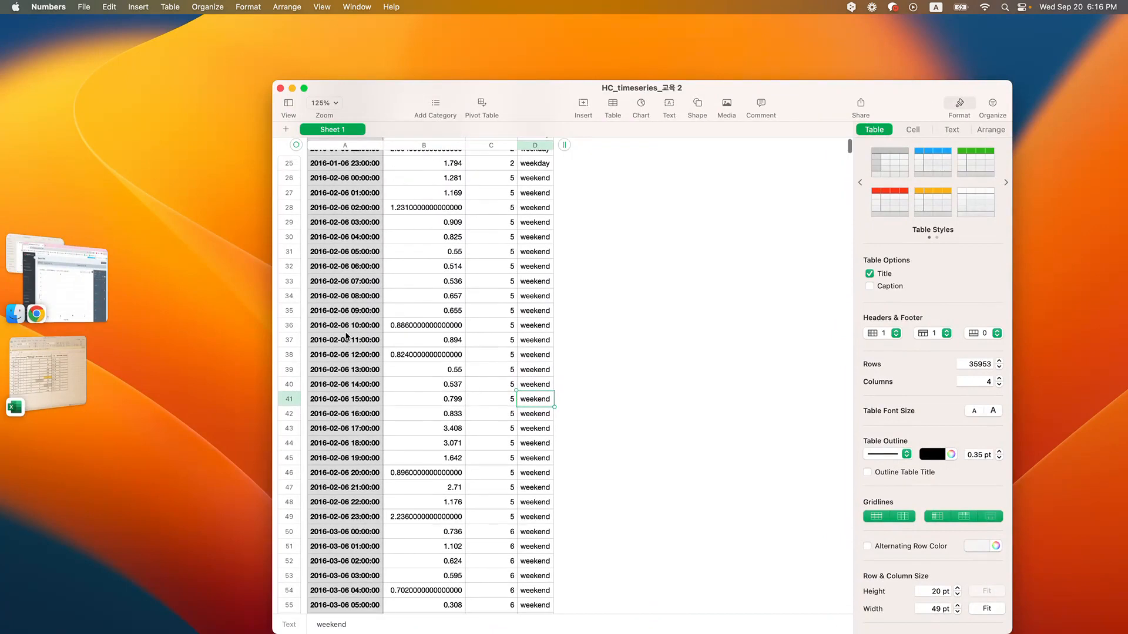
scroll(388, 226, "down", 2)
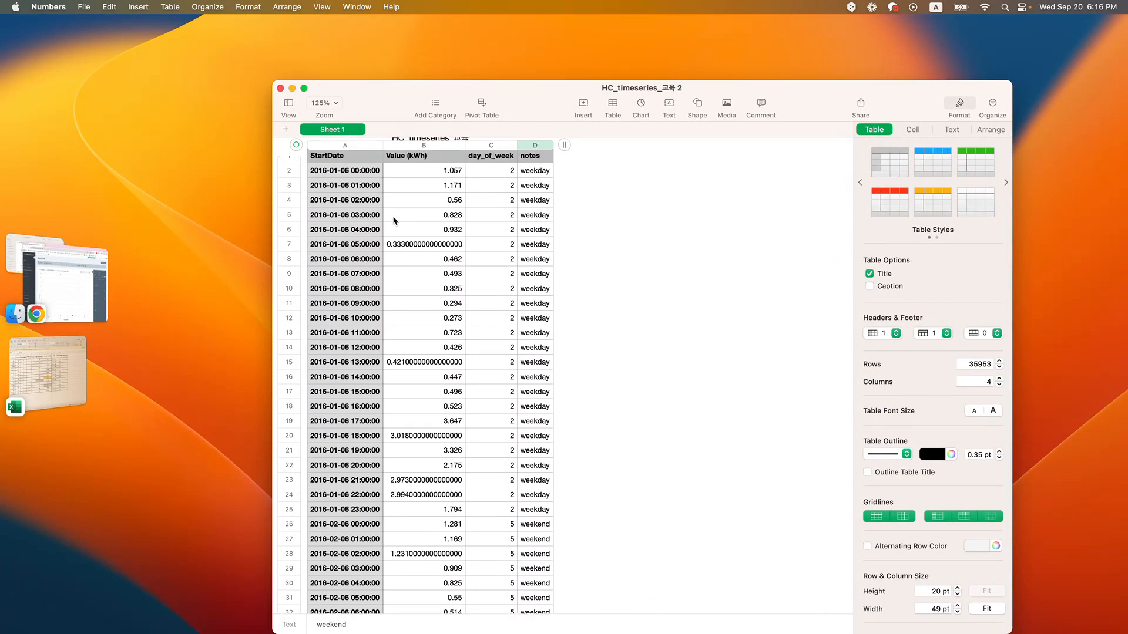
left_click(352, 175)
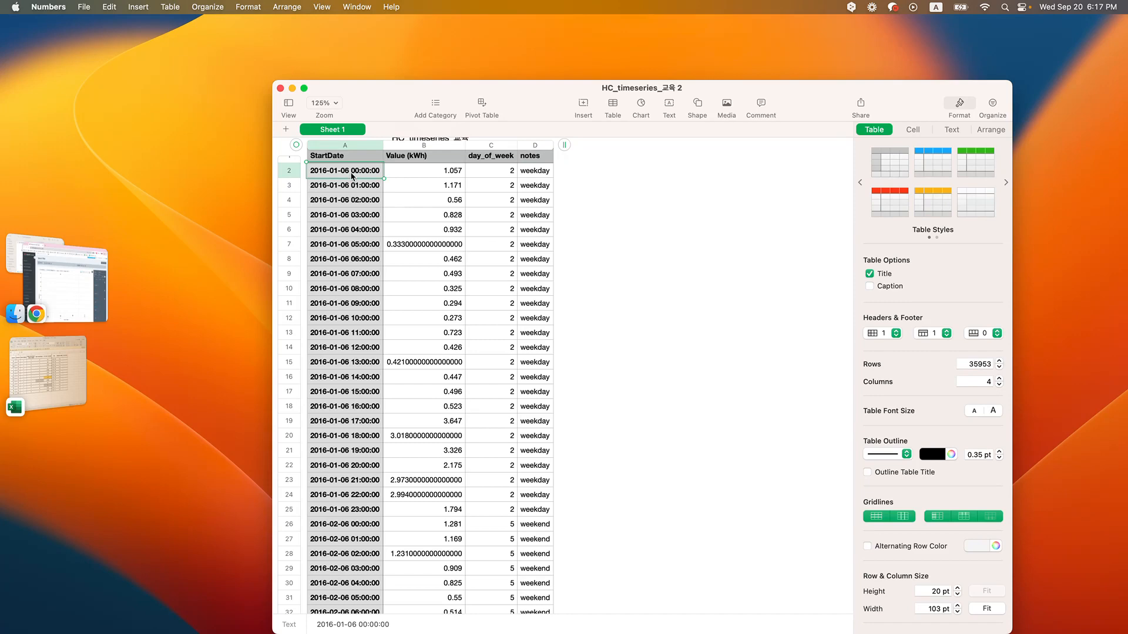
key("alt+Down")
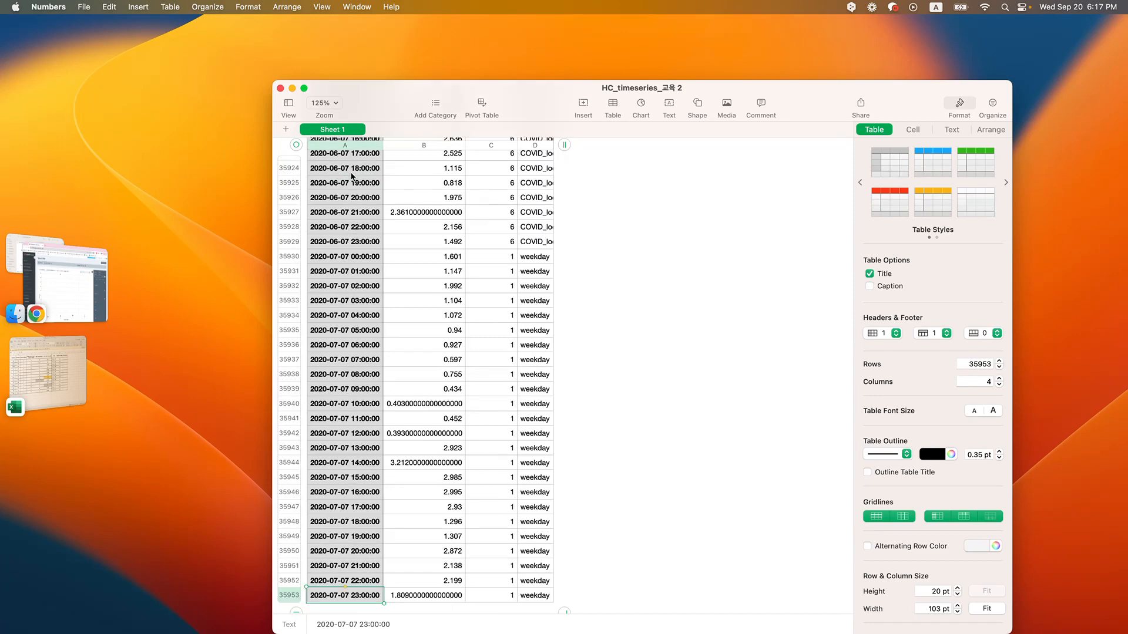
key("alt+Up")
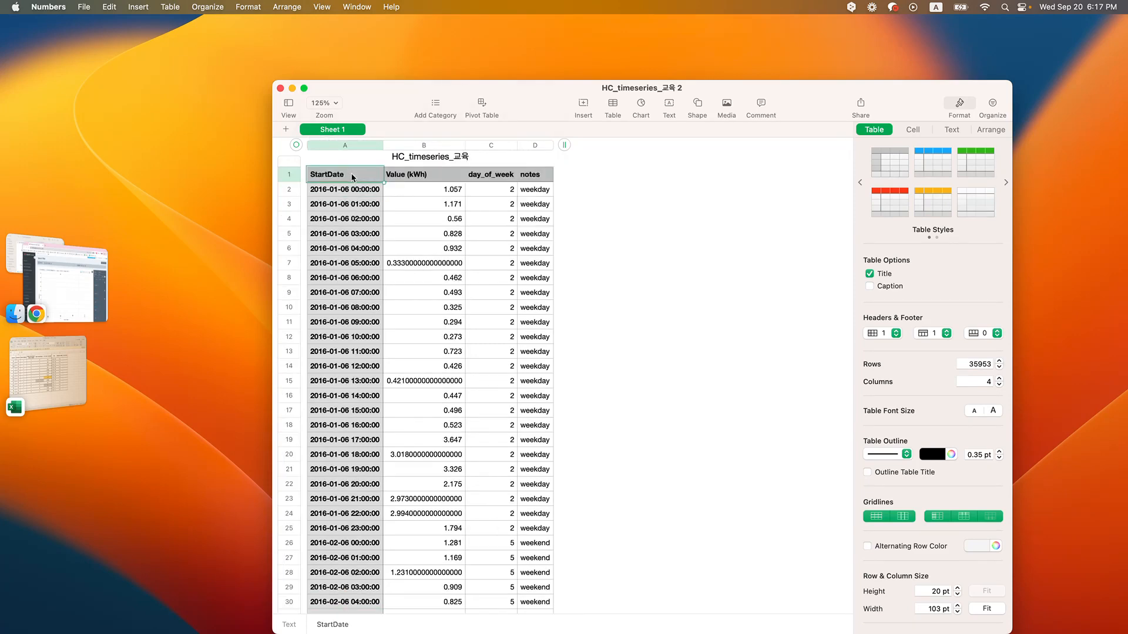
scroll(423, 167, "down", 1)
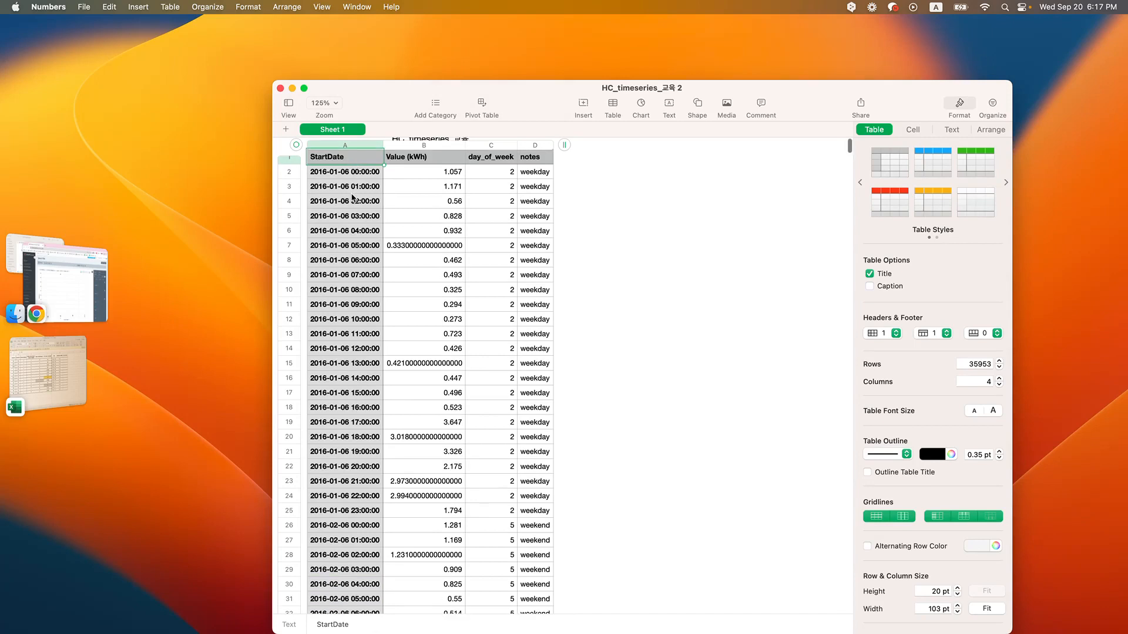
Examine the Value (kWh), day_of_week and notes columns, including the weekday and weekend entries.
left_click(452, 161)
left_click(506, 158)
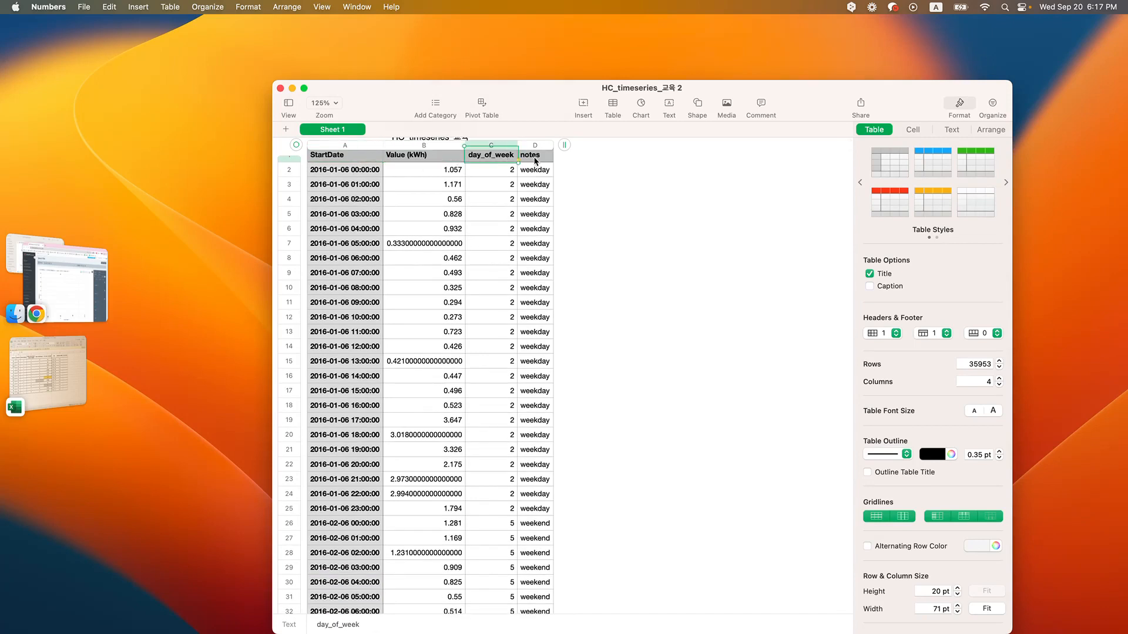
left_click(536, 160)
left_click(532, 274)
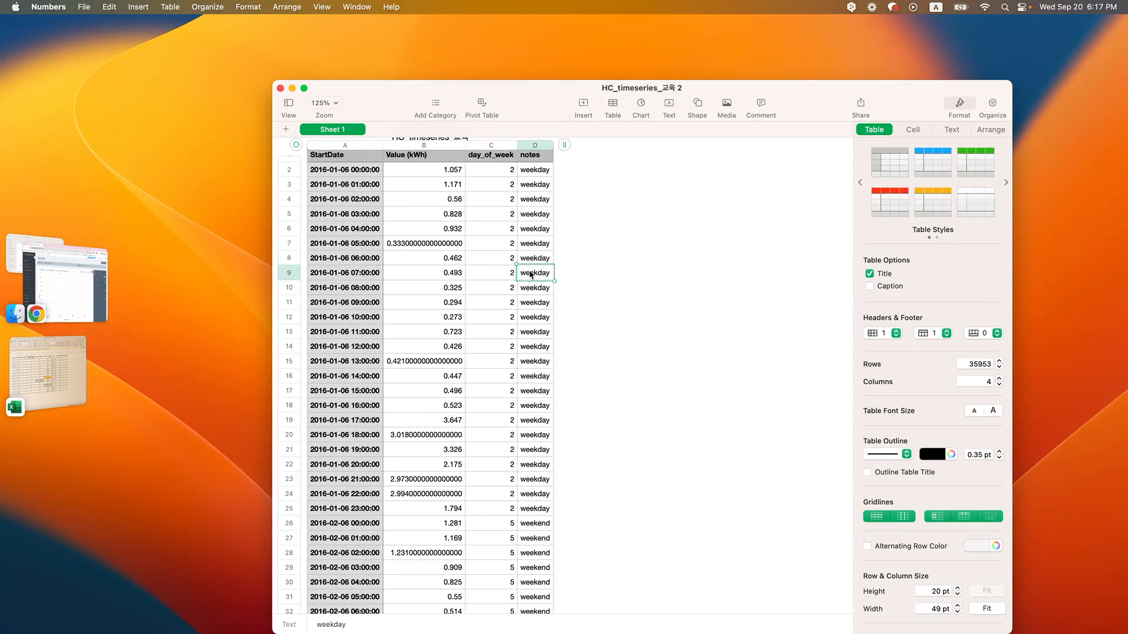
scroll(536, 481, "down", 2)
left_click(536, 483)
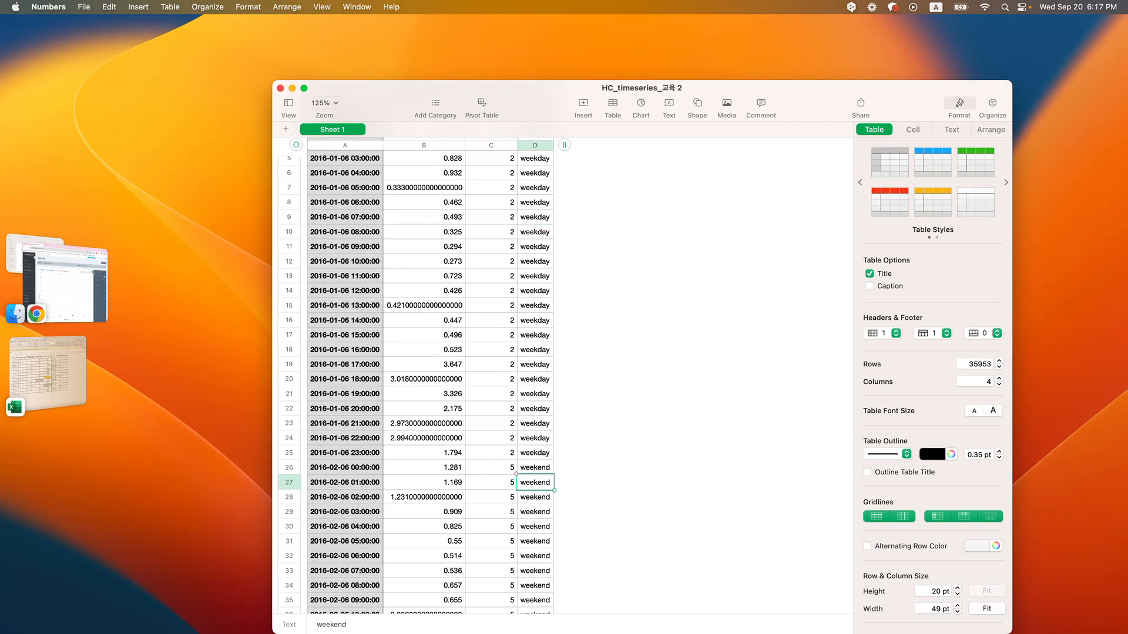
Switch back to HeartCount in Chrome, load HC_timeseries.csv as a new campaign's dataset, and continue to its review.
left_click(85, 263)
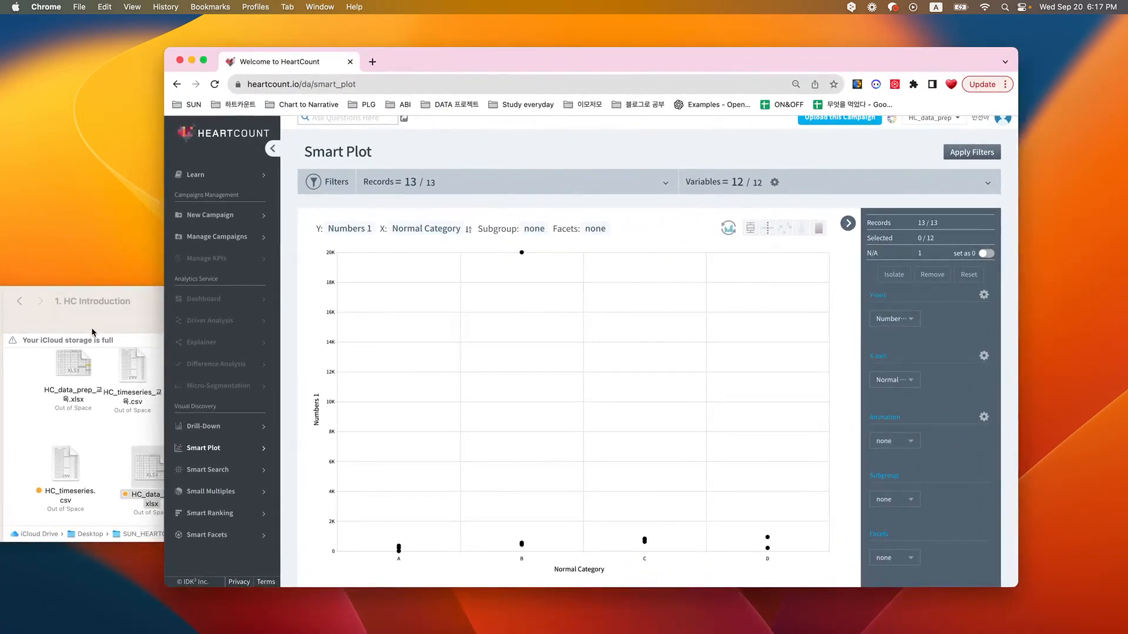
left_click(68, 464)
left_click_drag(67, 464, 491, 398)
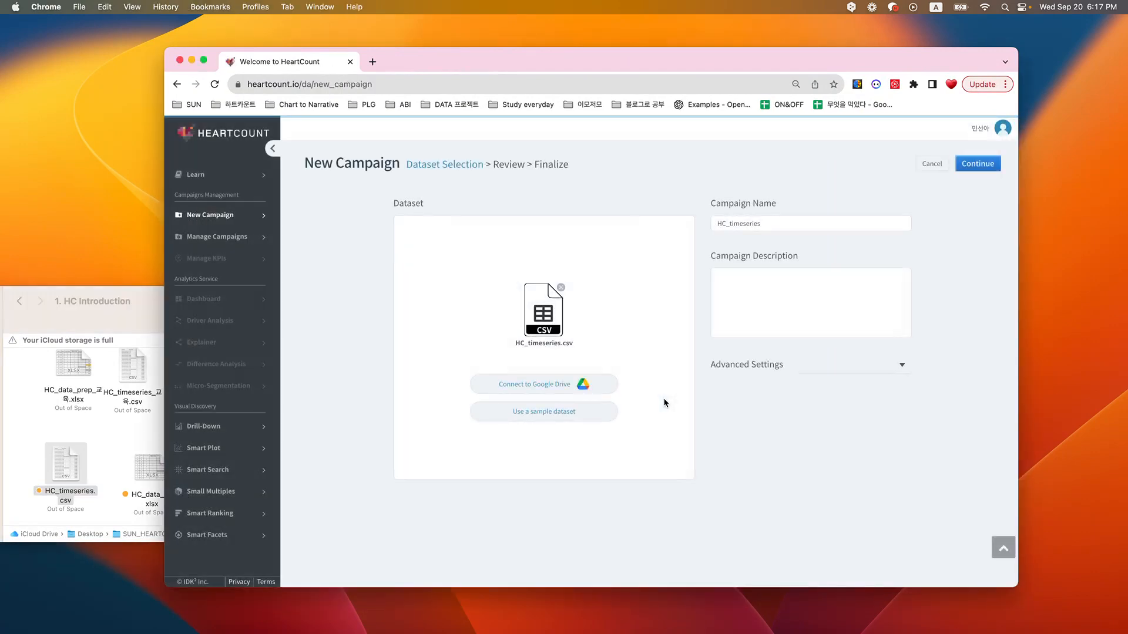
left_click(980, 166)
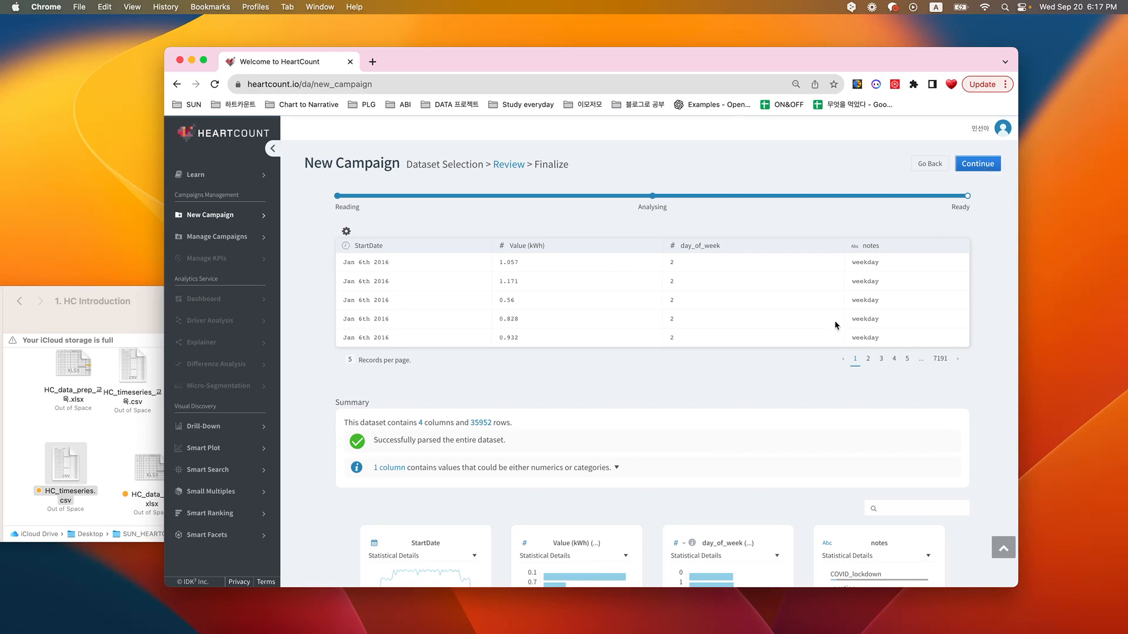
Look over the StartDate and Value (kWh) summary cards, and change the day_of_week variable type to category.
scroll(504, 302, "down", 1)
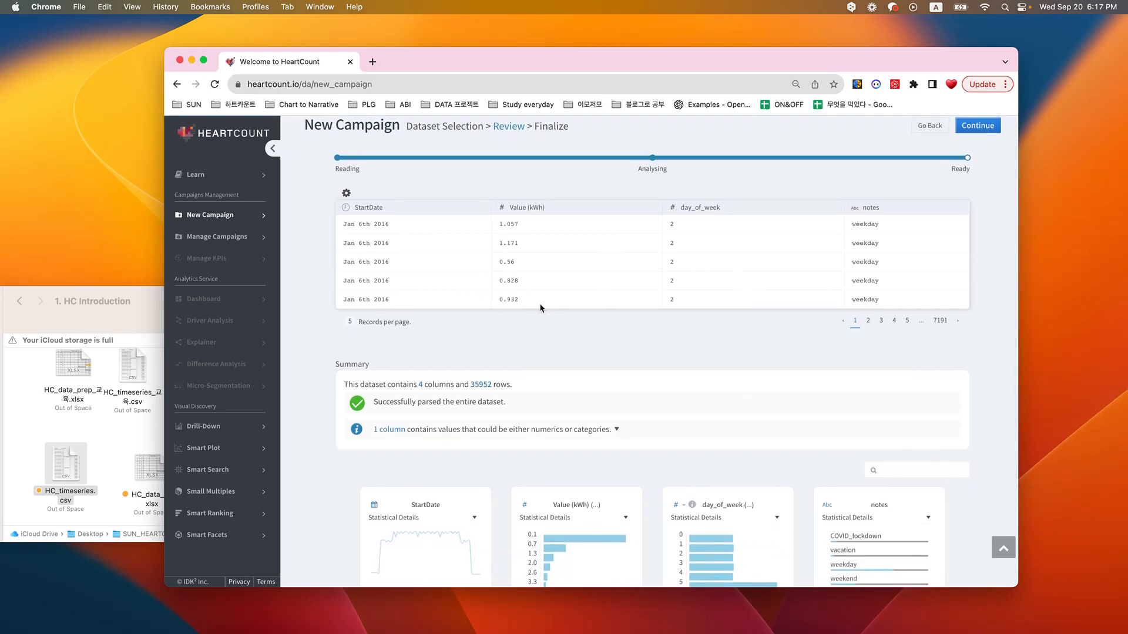
scroll(541, 308, "down", 3)
mouse_move(390, 438)
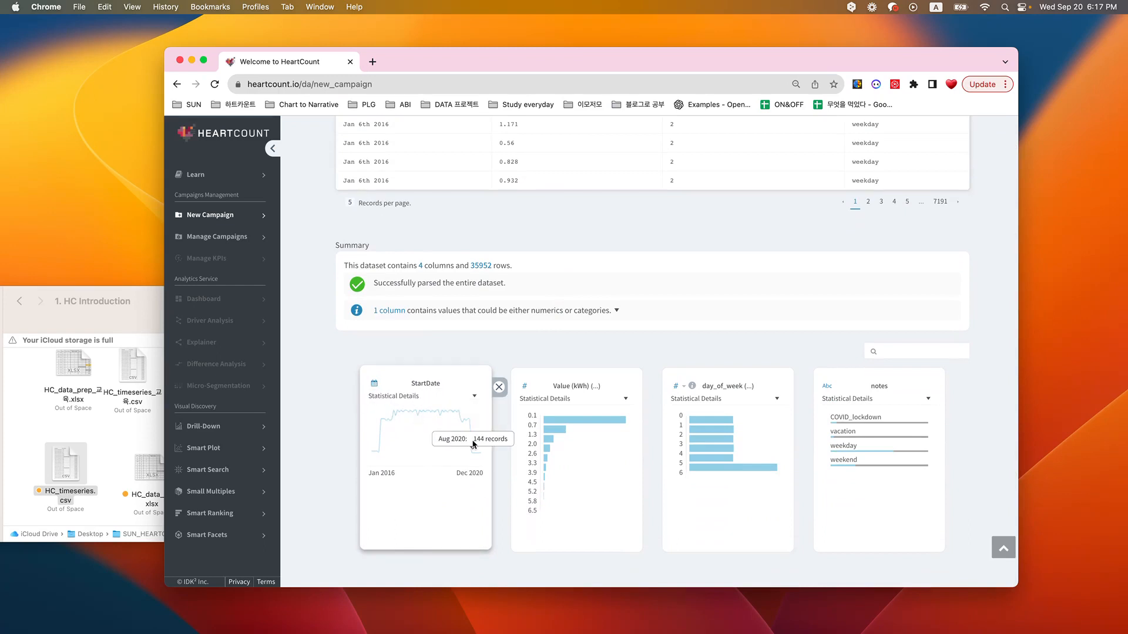
mouse_move(581, 418)
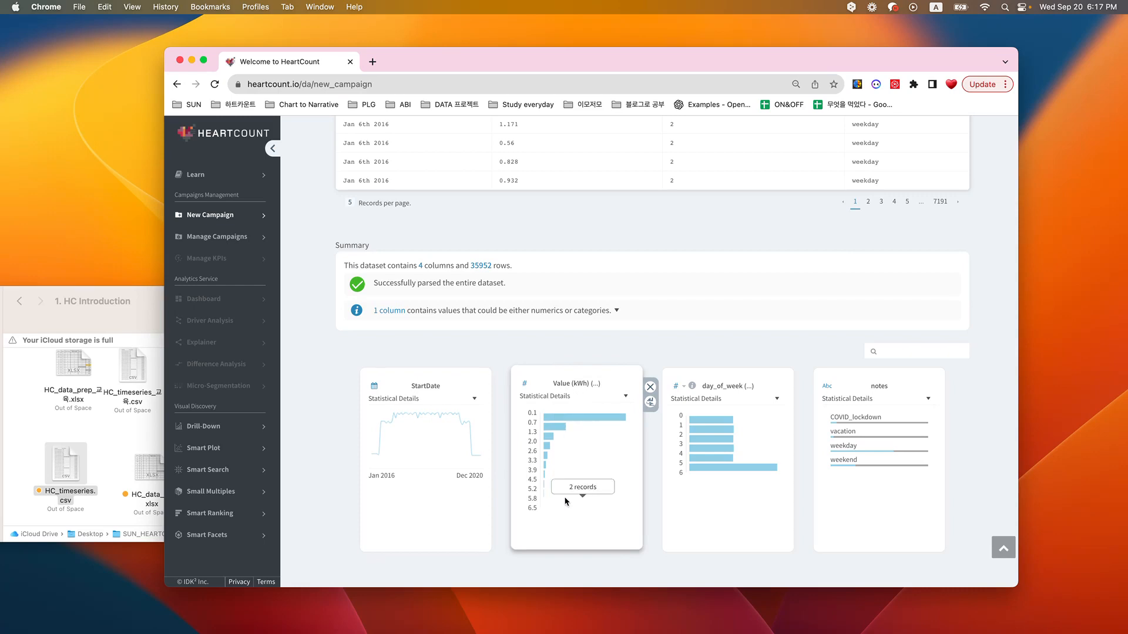
mouse_move(731, 384)
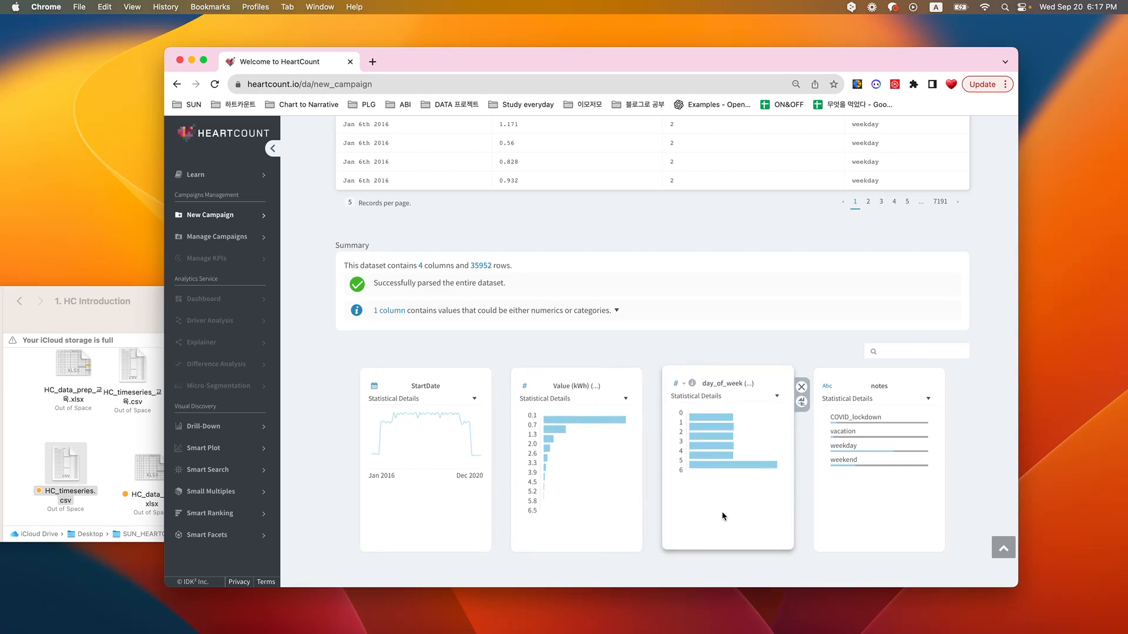
left_click(685, 384)
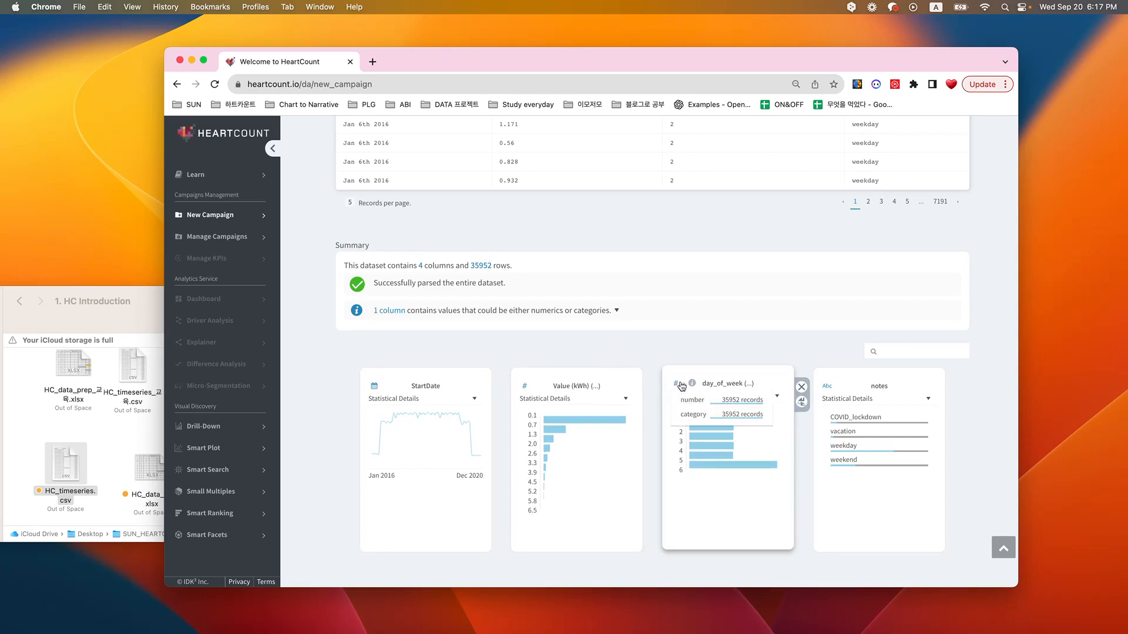
left_click(693, 414)
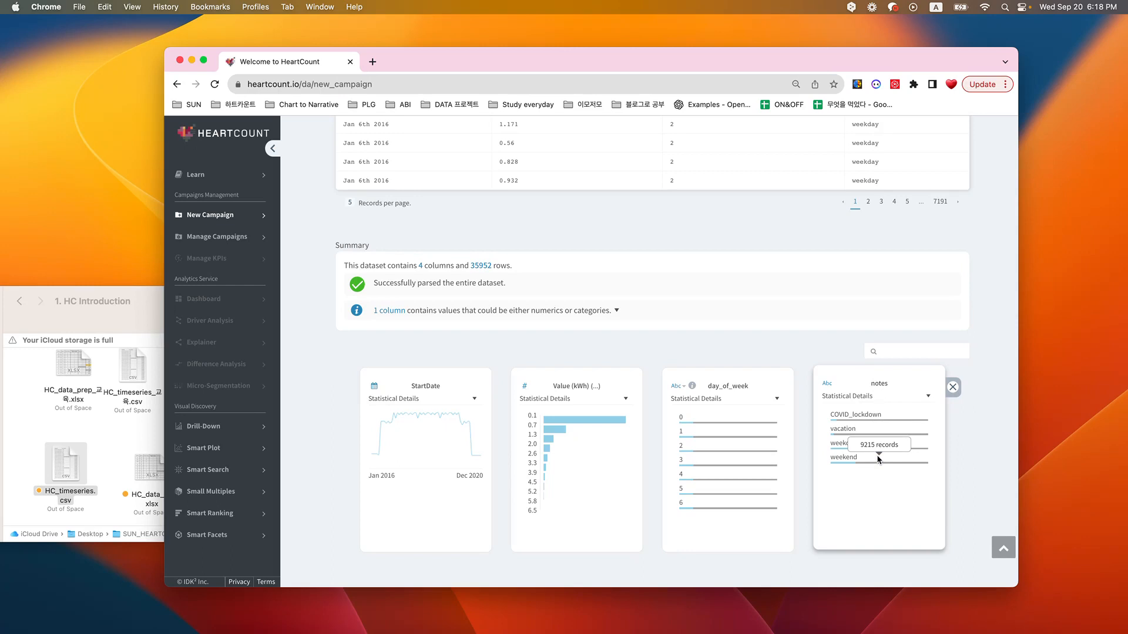
Finish the HC_timeseries review to create the campaign, and proceed to its Smart Plot.
scroll(878, 458, "up", 3)
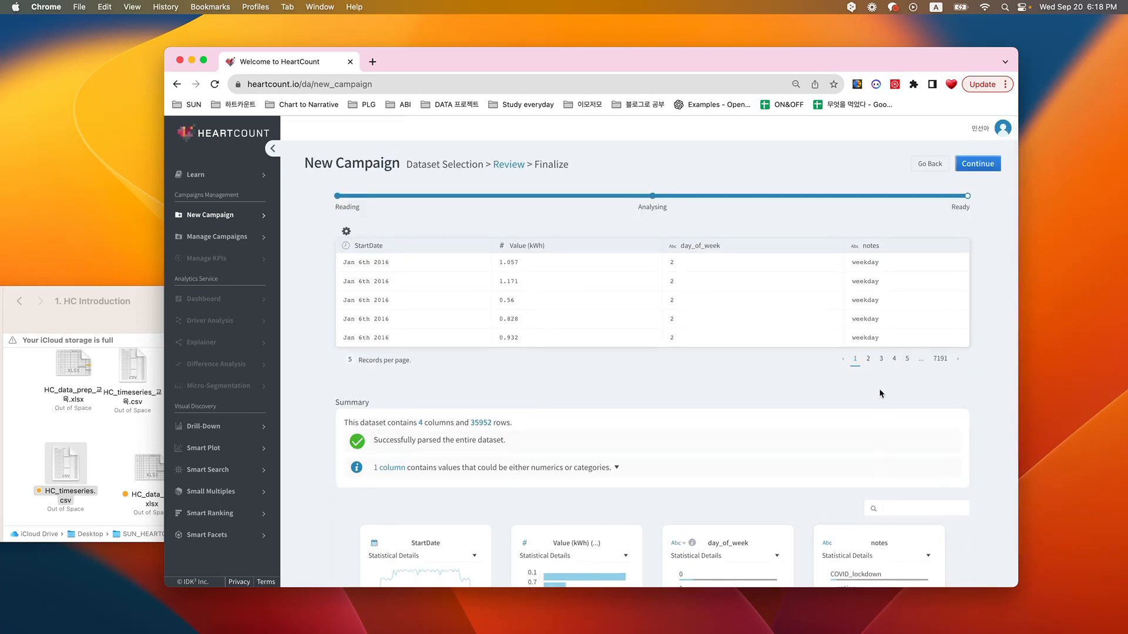
left_click(976, 167)
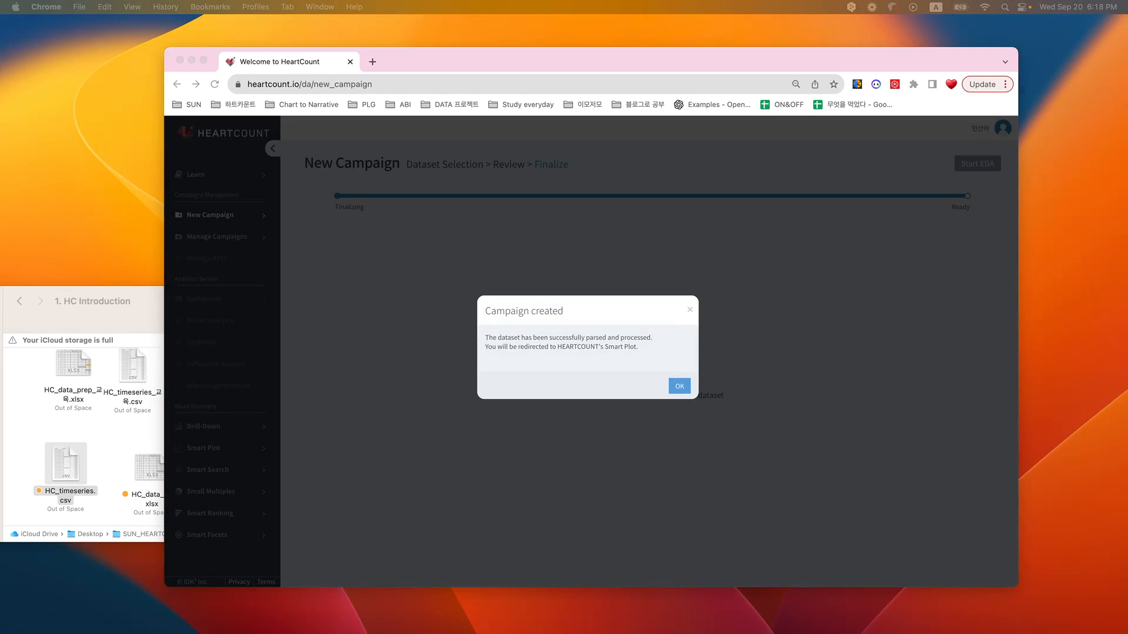
left_click(686, 390)
left_click(682, 387)
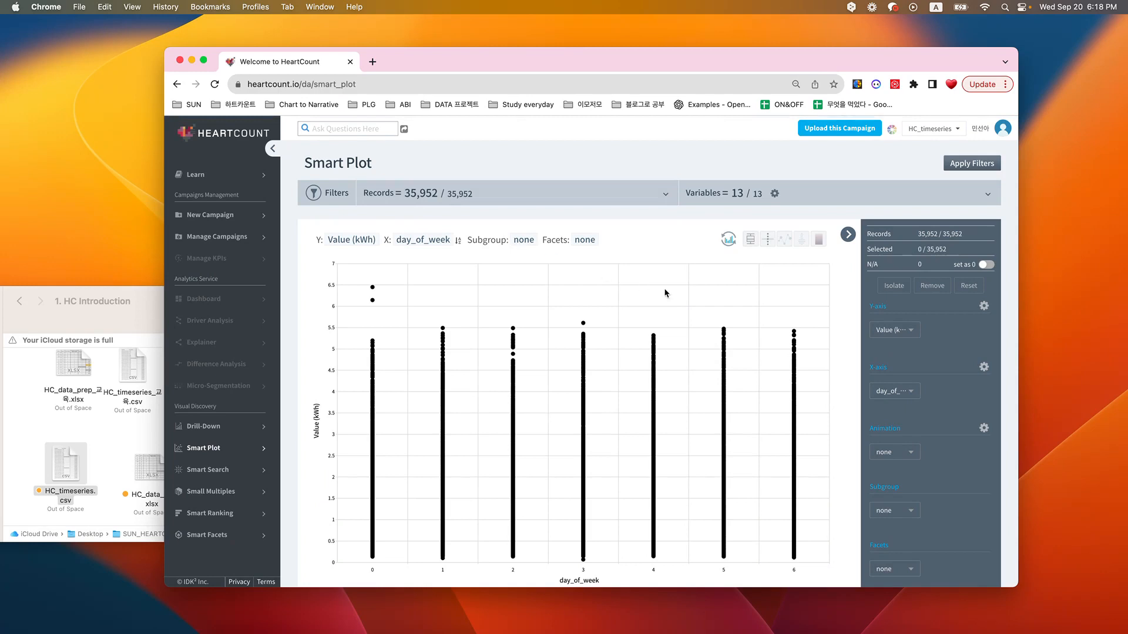
Switch the plot to aggregated values, with StartDate on the X-axis and Value (kWh) aggregated as sum.
left_click(727, 243)
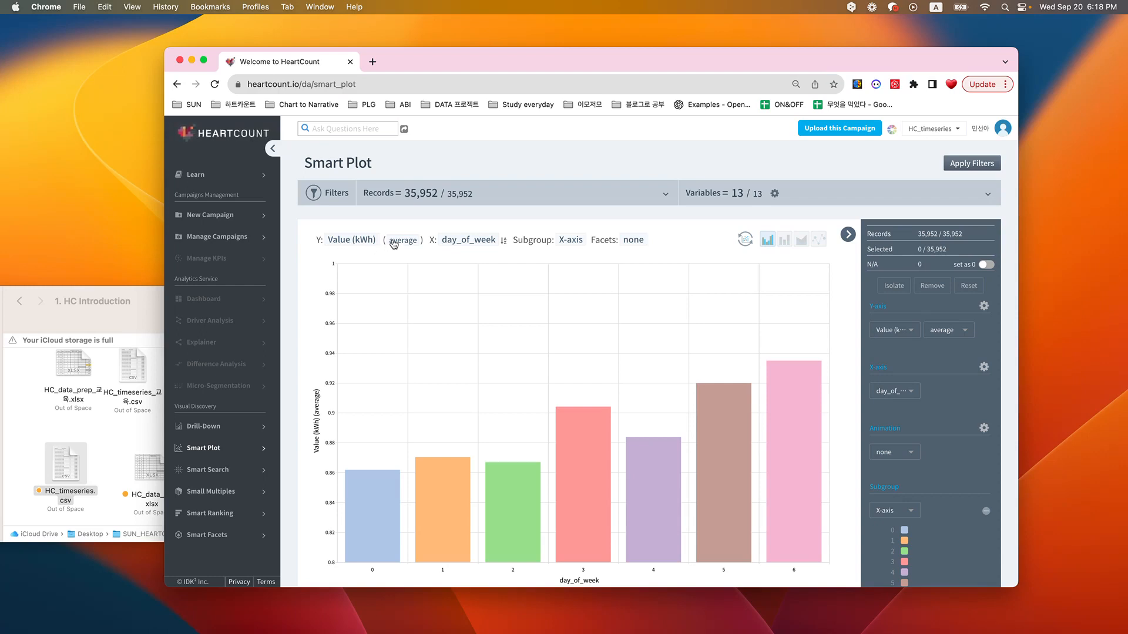
left_click(459, 247)
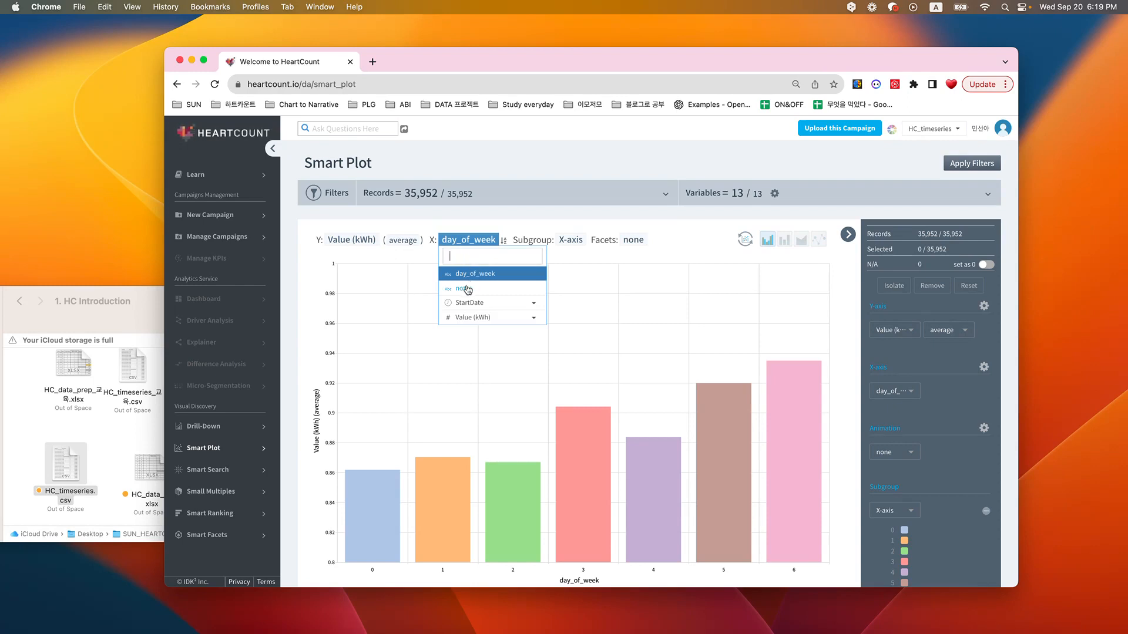
left_click(464, 302)
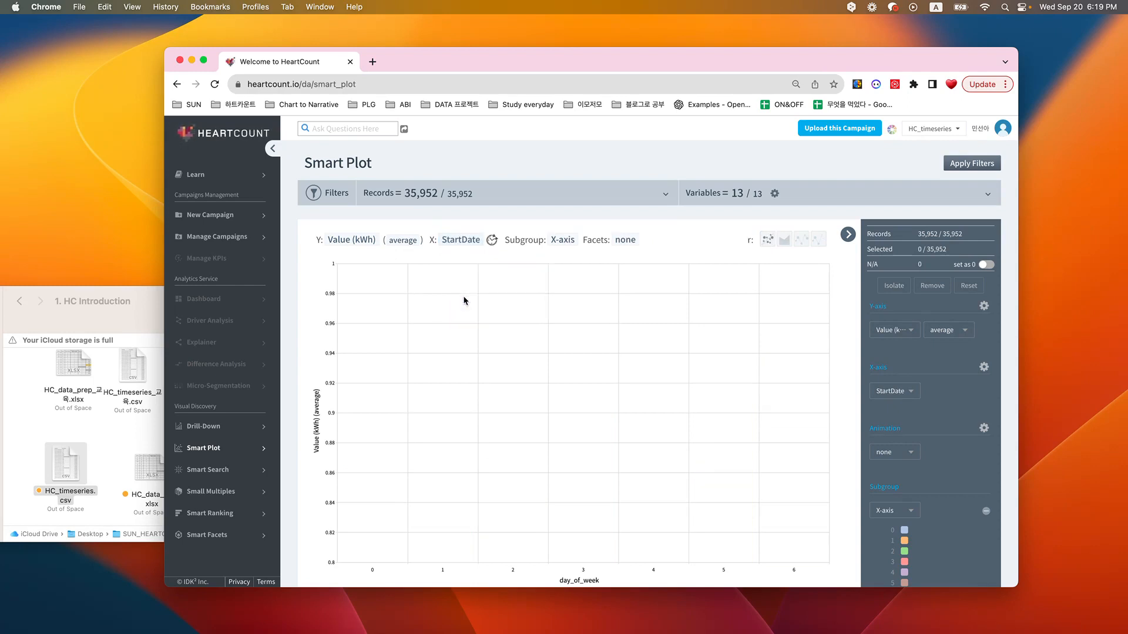
left_click(403, 240)
left_click(403, 290)
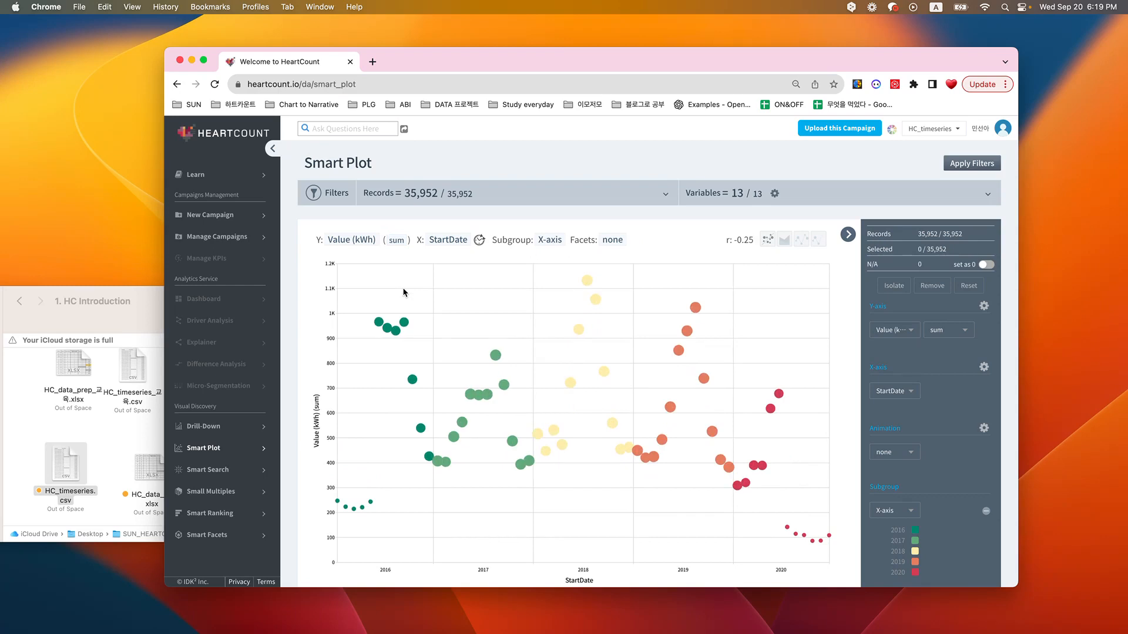
Try the Month, Week, Day and Hours intervals for StartDate, and settle on Week.
left_click(480, 241)
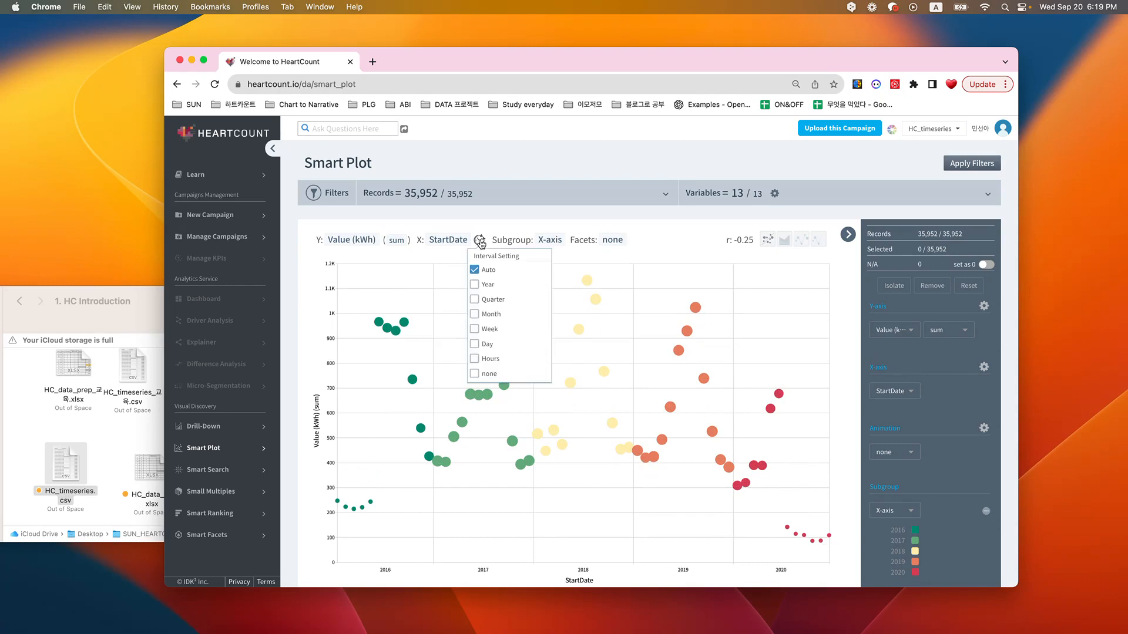
left_click(481, 314)
left_click(478, 333)
left_click(478, 352)
left_click(478, 358)
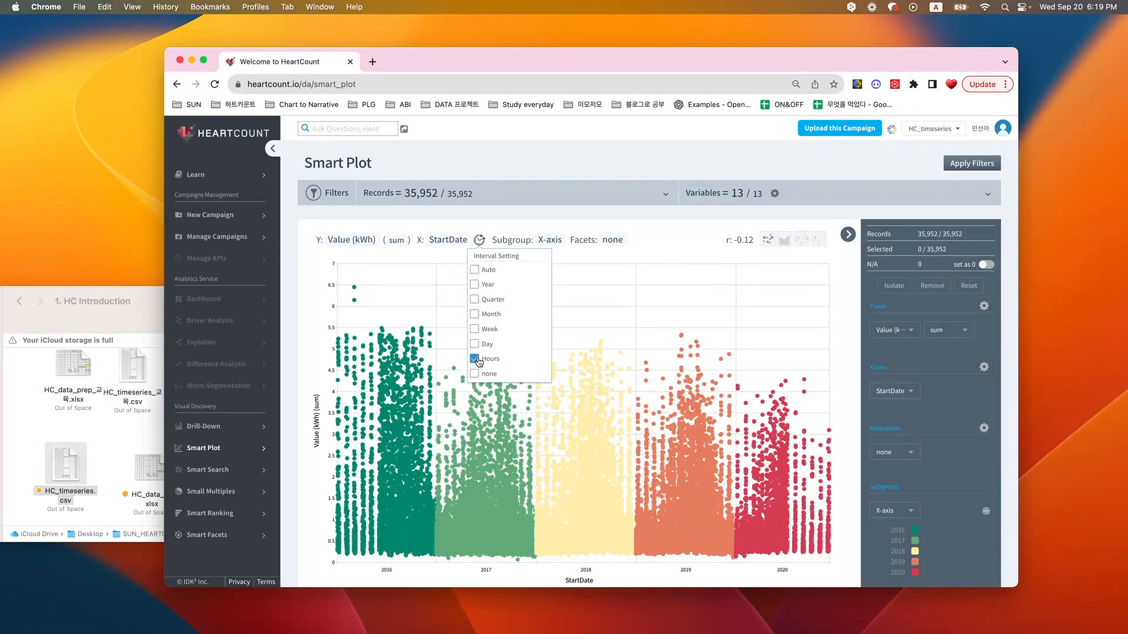
left_click(515, 286)
left_click(486, 330)
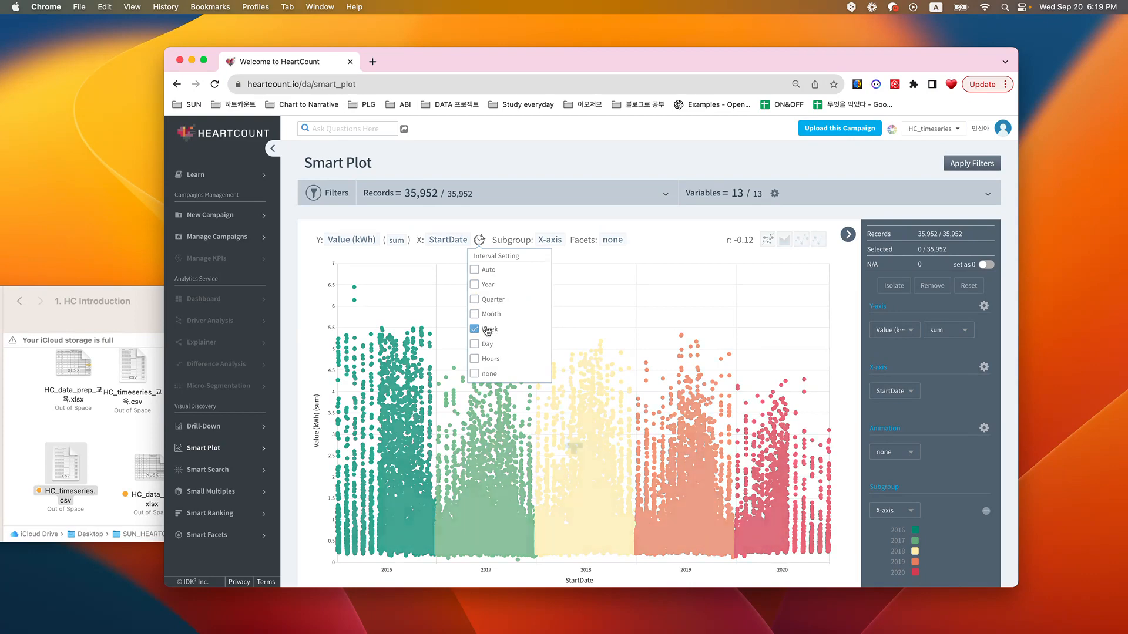
Show the Value (kWh) sums over StartDate as a line chart, view the forecast, and return to the line chart.
left_click(784, 246)
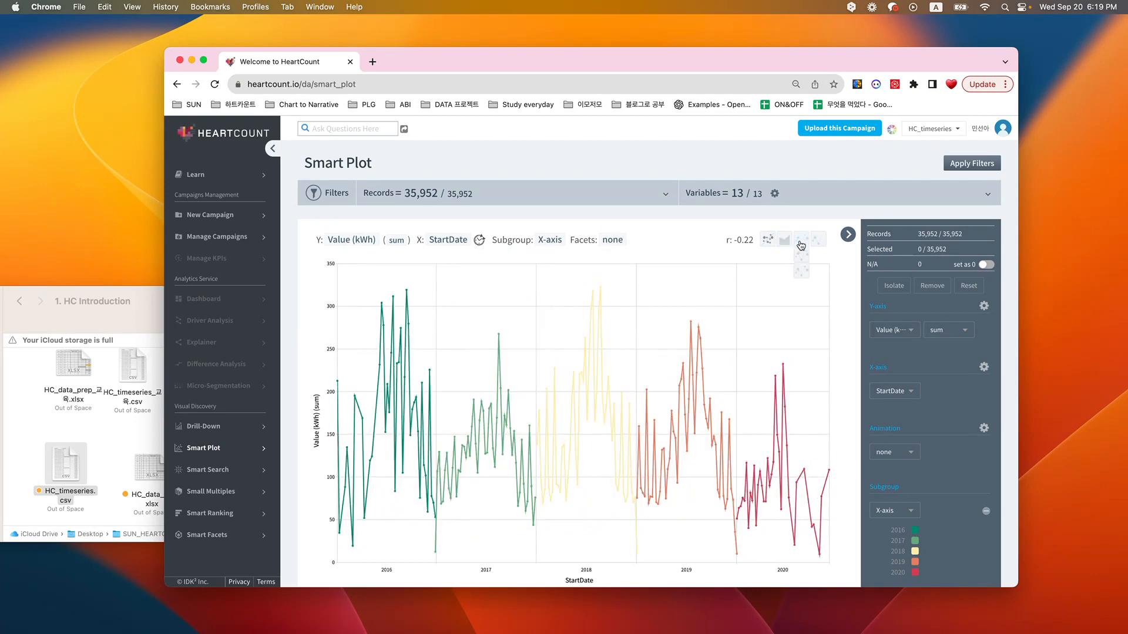
left_click(820, 242)
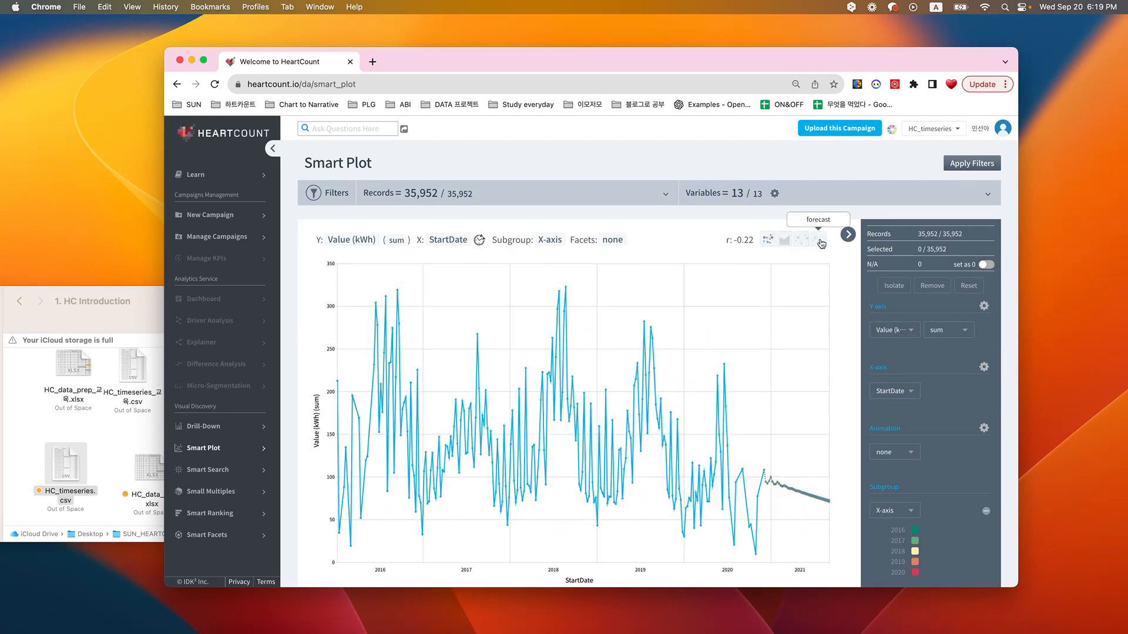
left_click(802, 240)
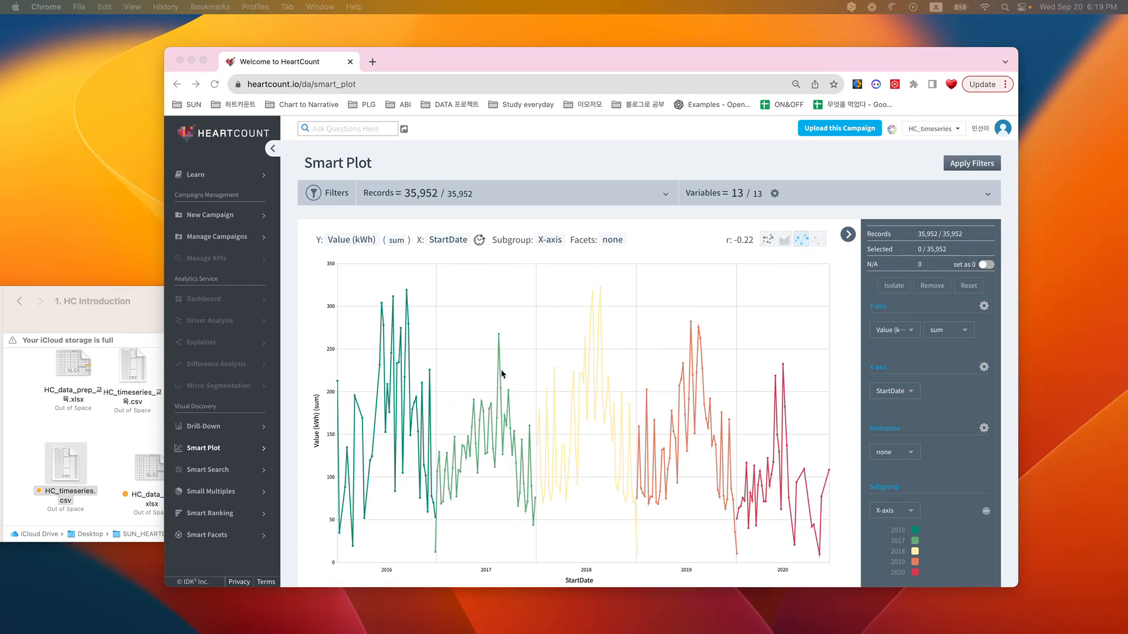
Set the line chart's subgroup to notes.
left_click(555, 245)
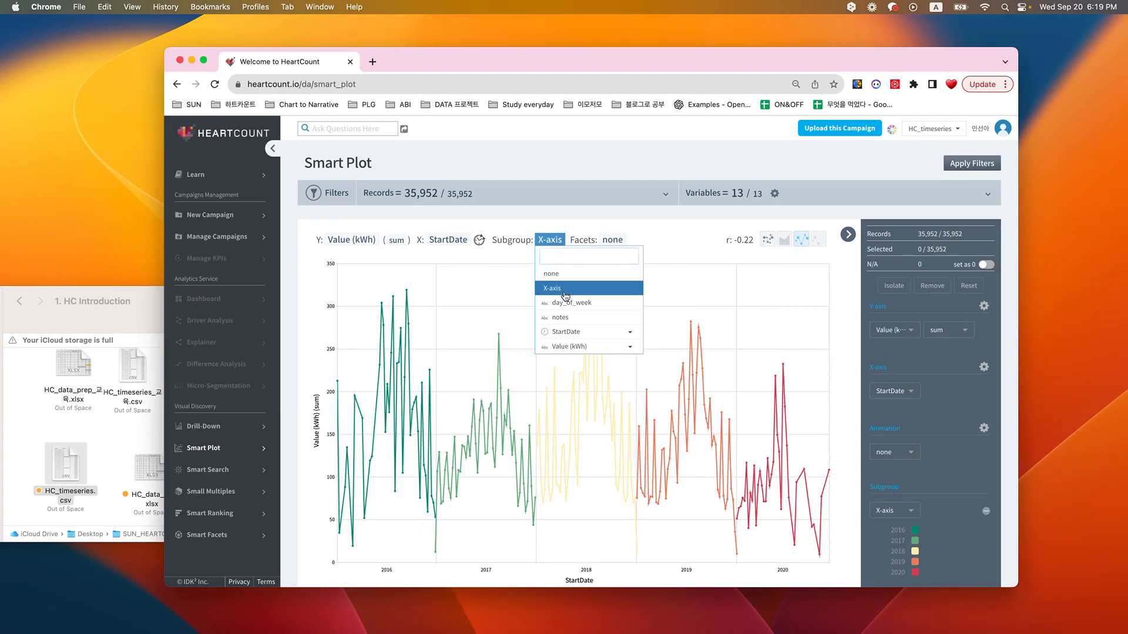
left_click(560, 317)
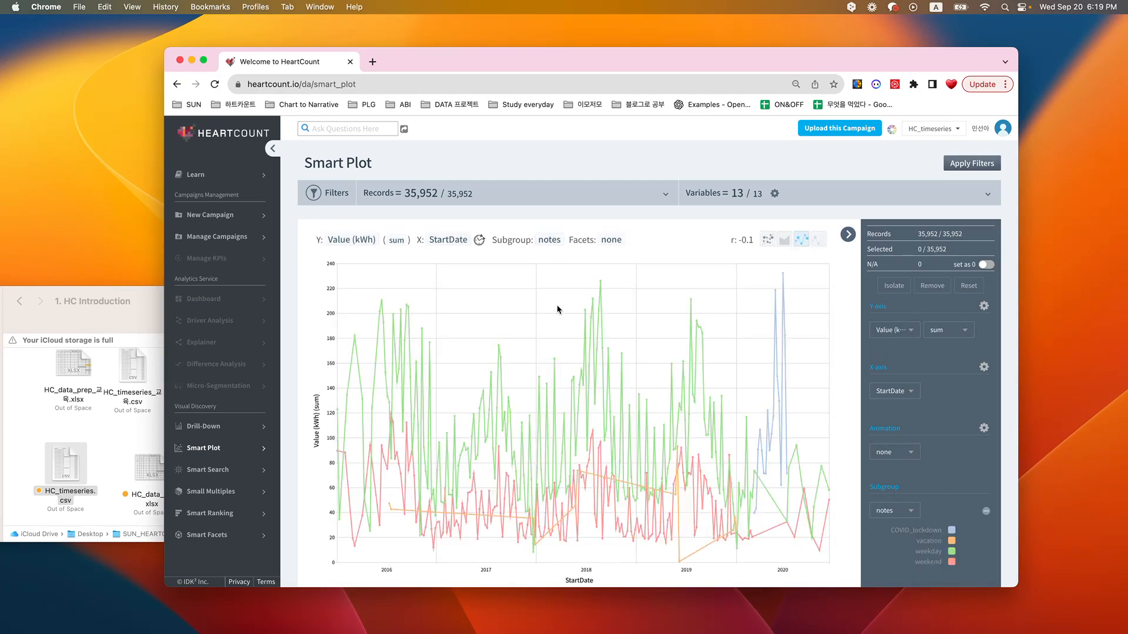
Enlarge the browser window and show the Value (kWh) sums by notes as an area chart.
double_click(815, 61)
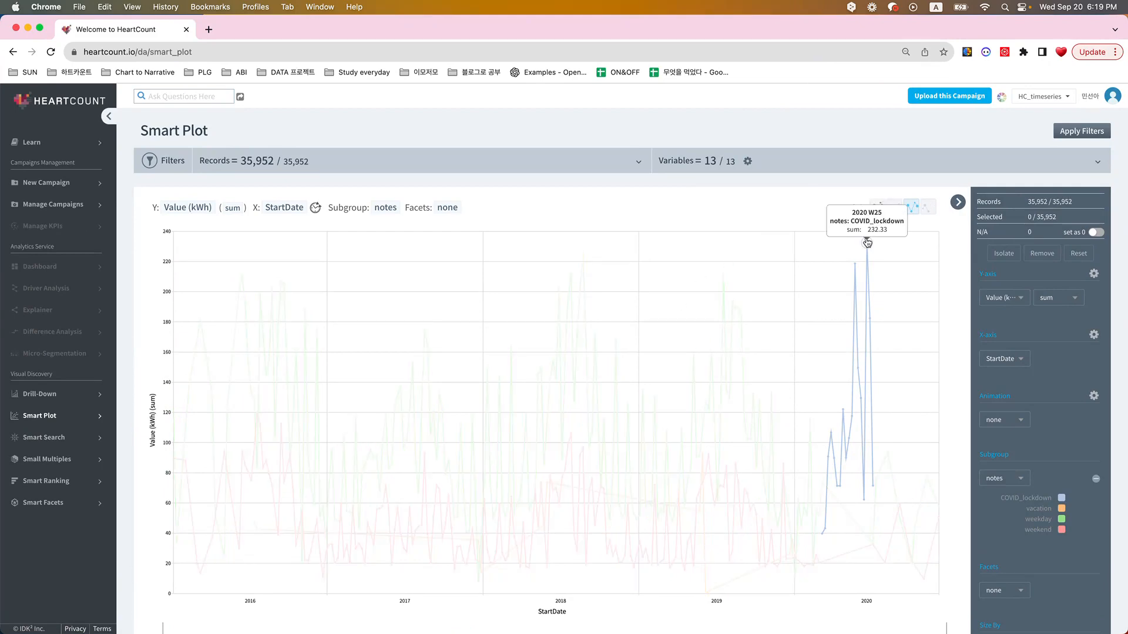
scroll(867, 241, "down", 2)
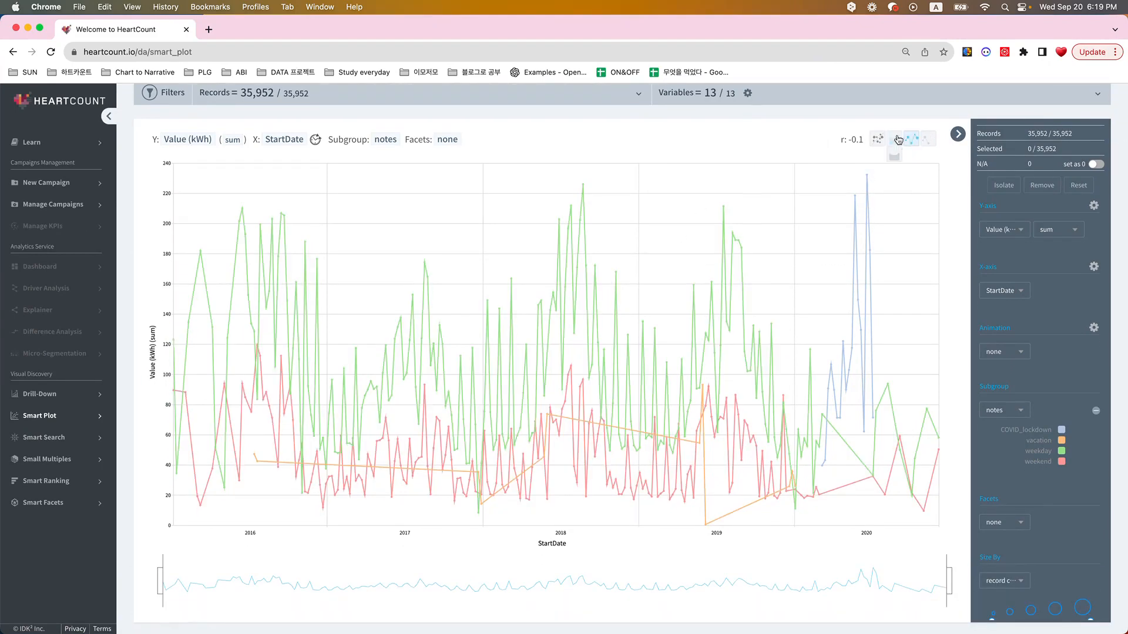
left_click(898, 139)
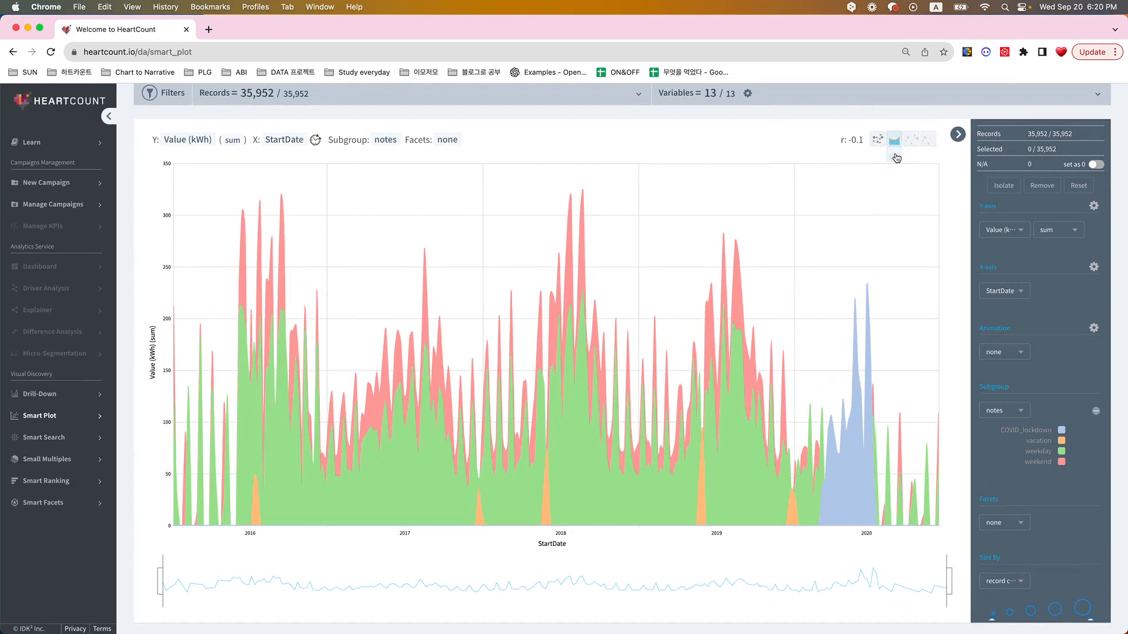
scroll(863, 287, "down", 1)
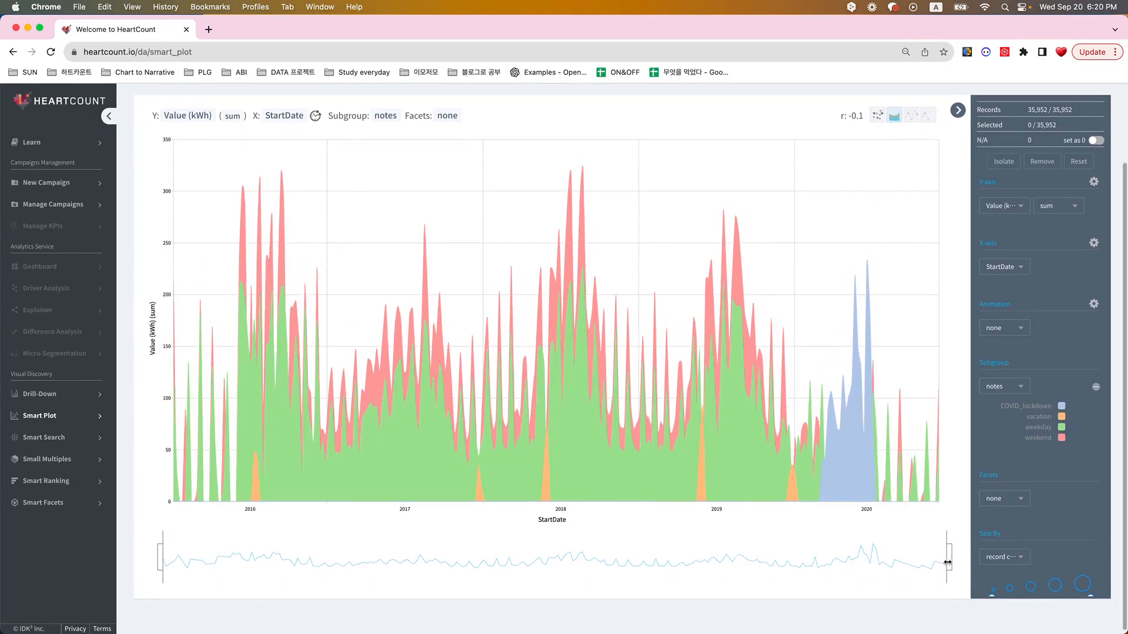
mouse_move(945, 558)
left_mouse_down()
mouse_move(464, 541)
mouse_move(529, 555)
mouse_move(946, 546)
left_mouse_up()
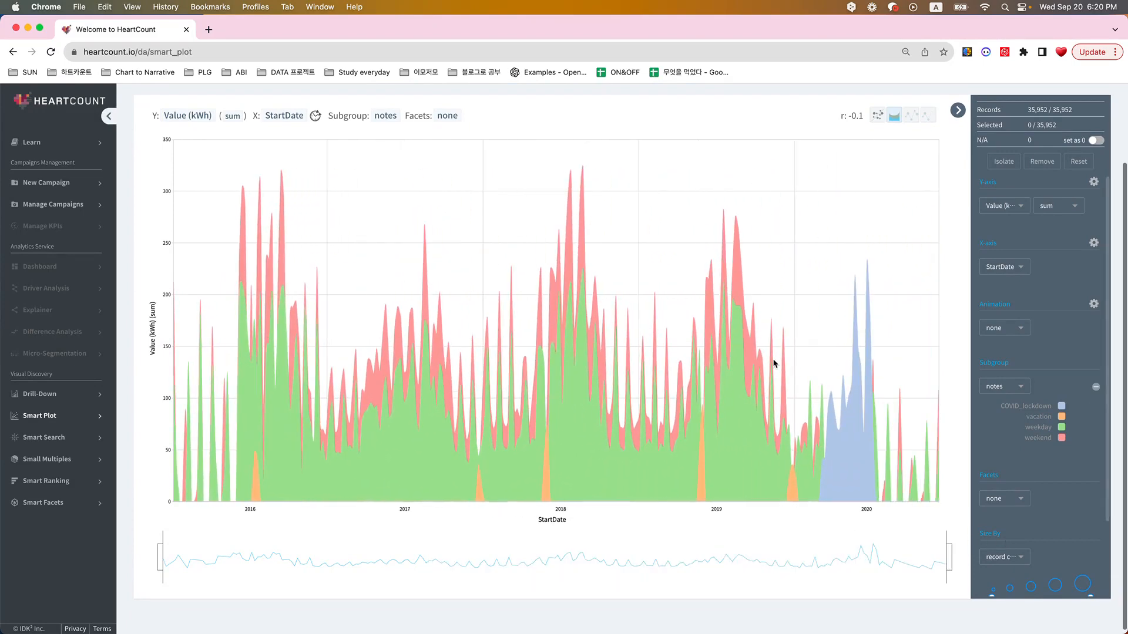
Set the X-axis to StartDate - Days of week, compare the chart types, and settle on a stacked bar chart.
scroll(773, 365, "up", 2)
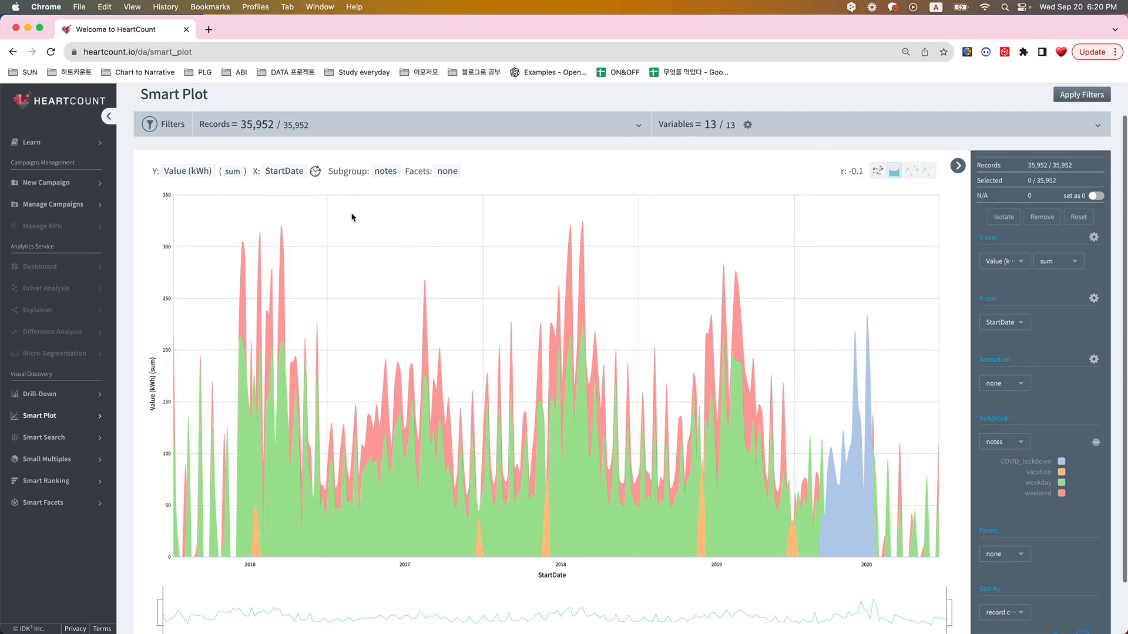
left_click(275, 171)
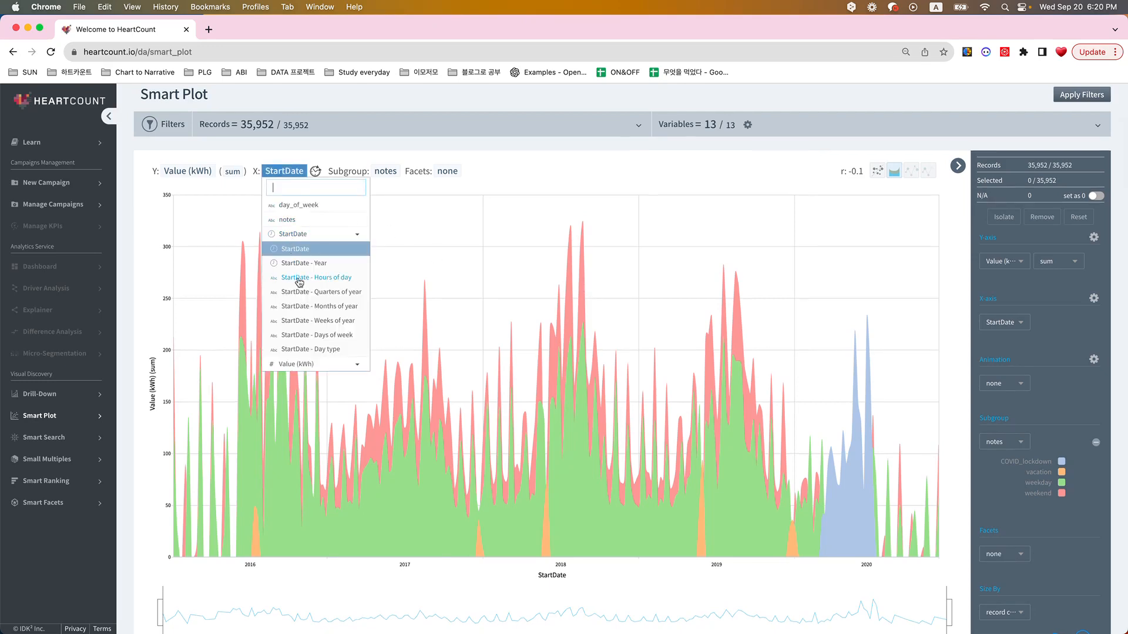
left_click(296, 335)
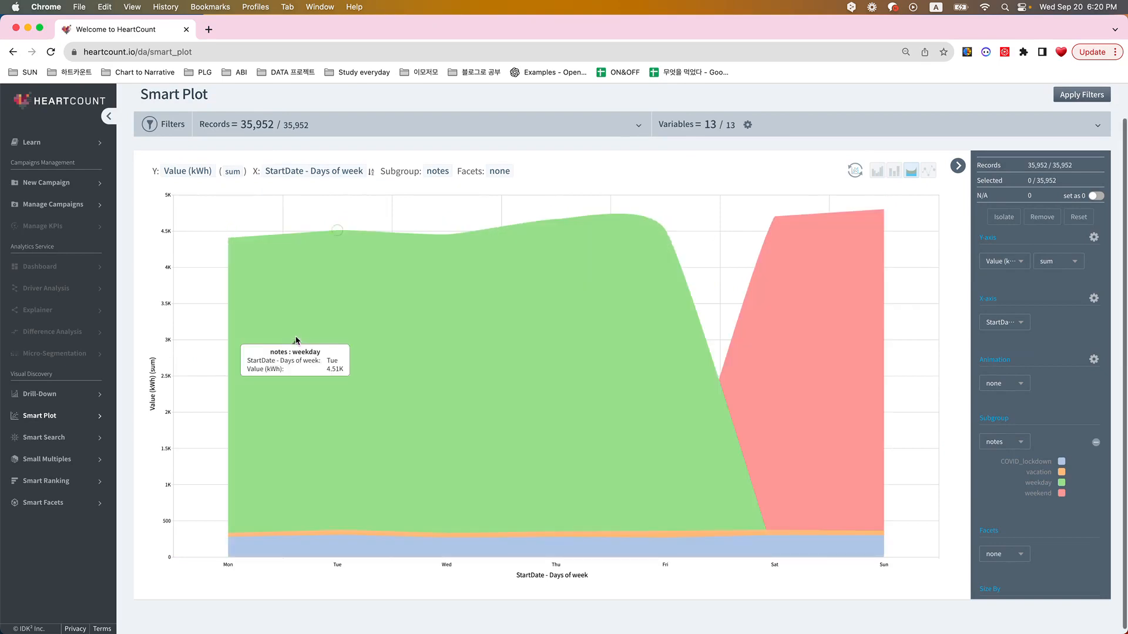
left_click(878, 172)
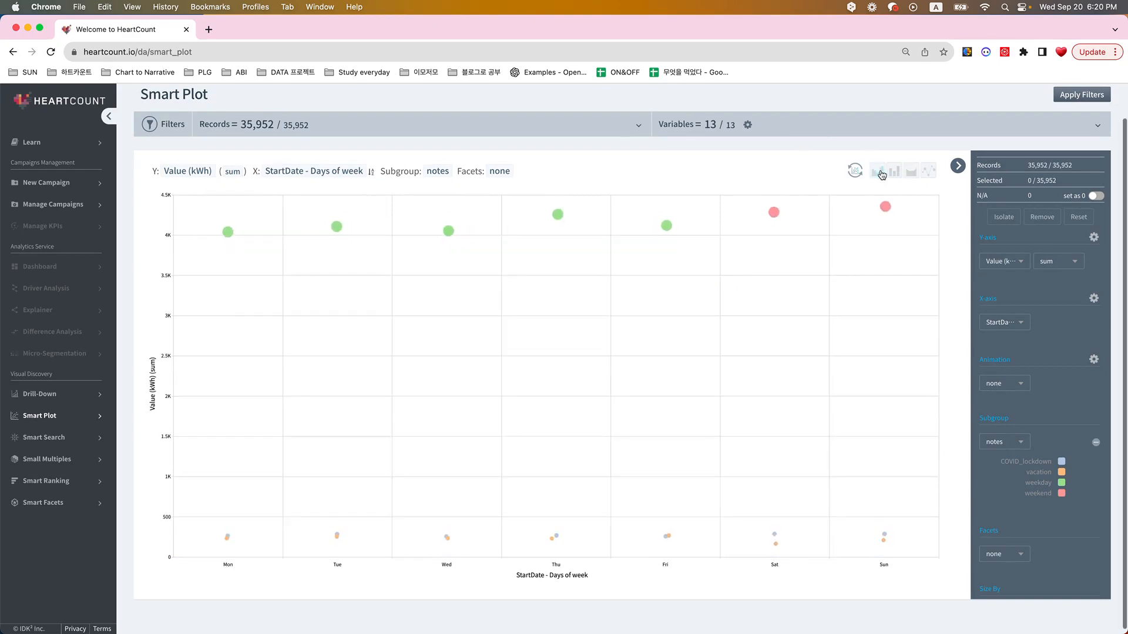
left_click(908, 174)
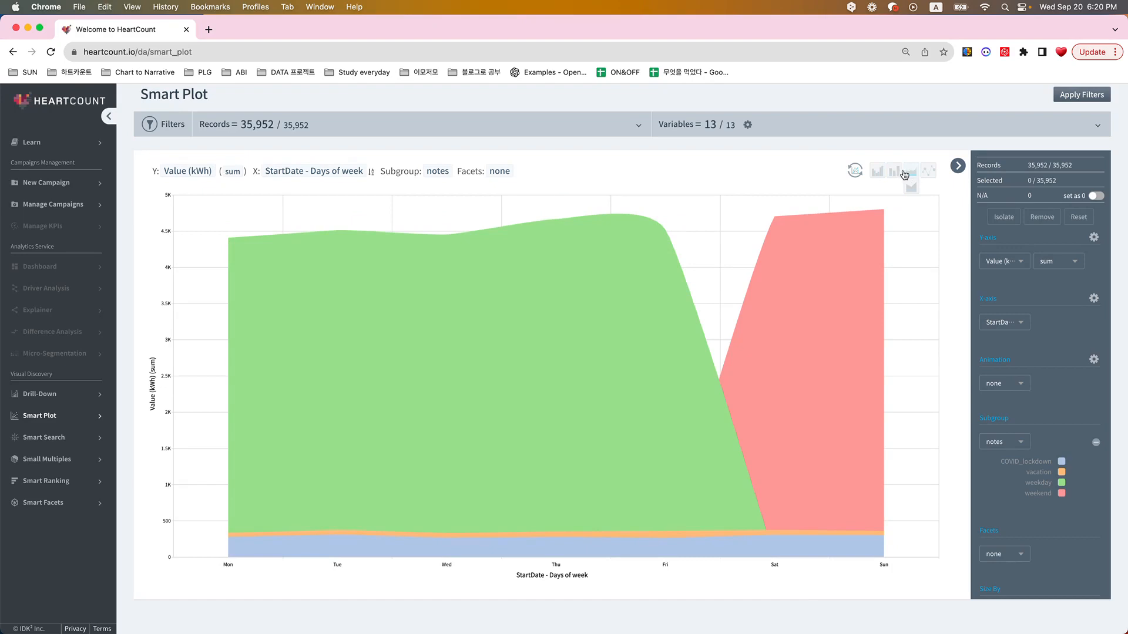
left_click(890, 174)
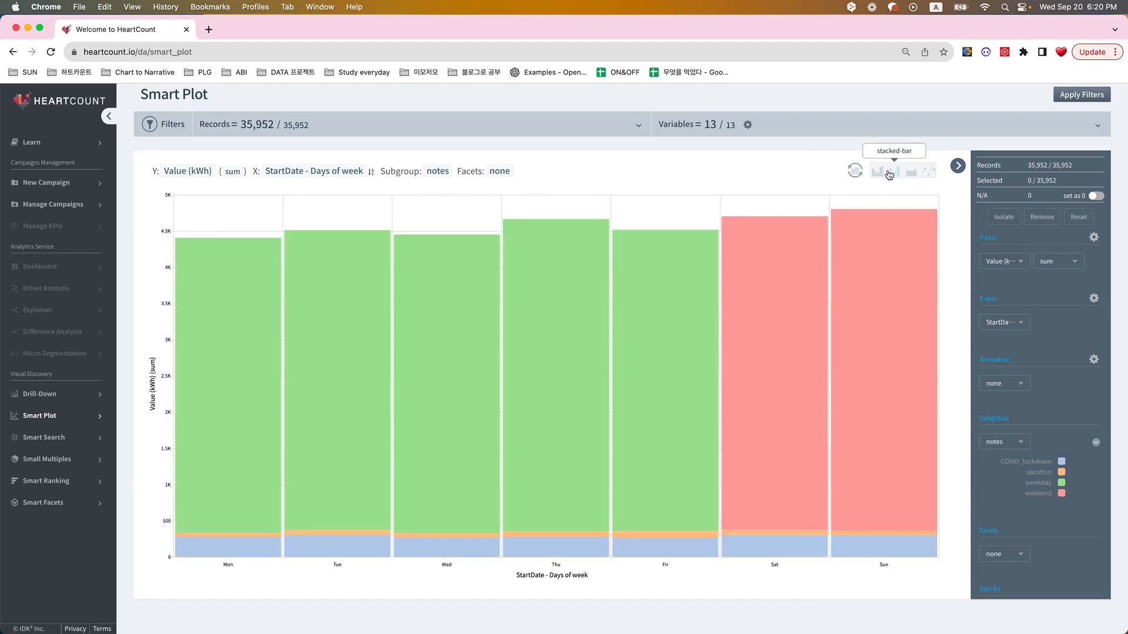
Keep StartDate - Days of week on the X-axis and facet the chart by StartDate - Quarters of year.
left_click(295, 172)
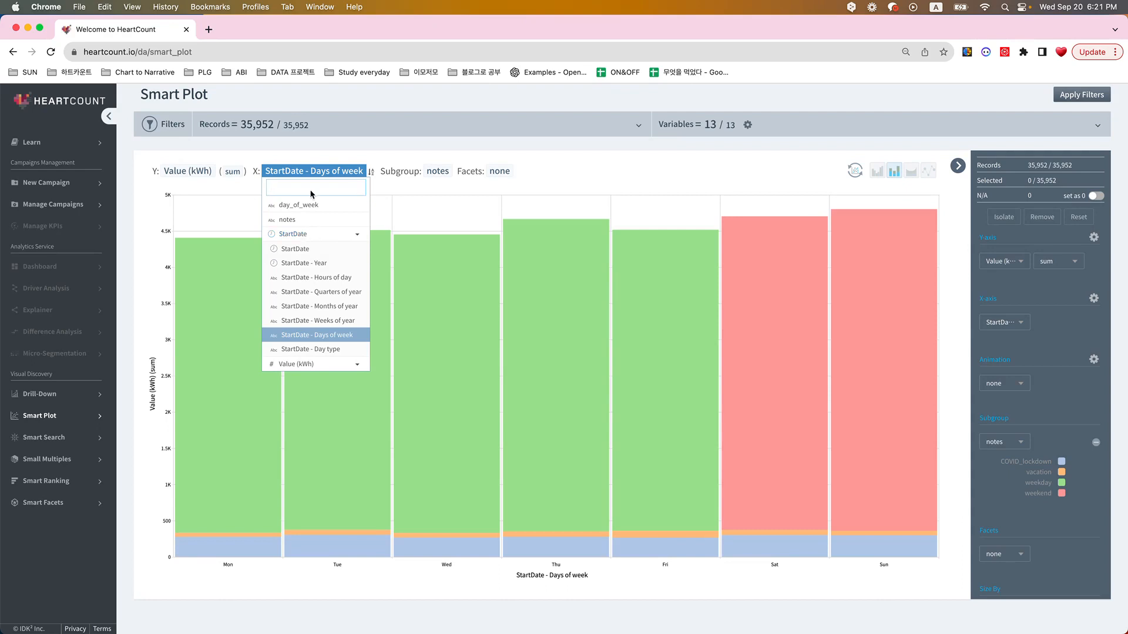
left_click(320, 336)
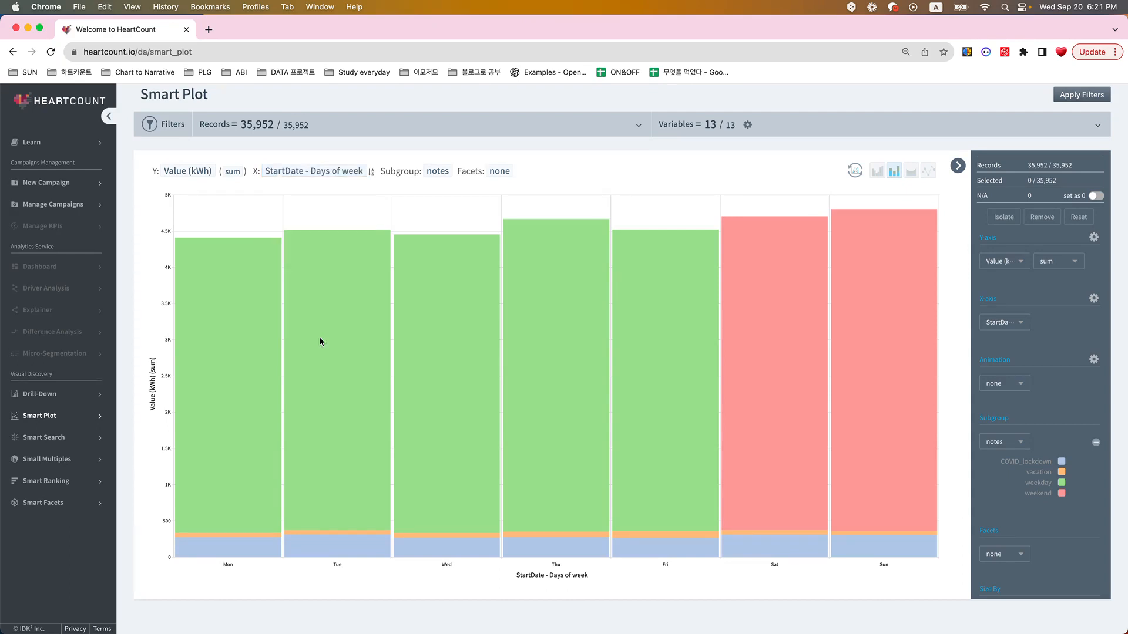
left_click(499, 172)
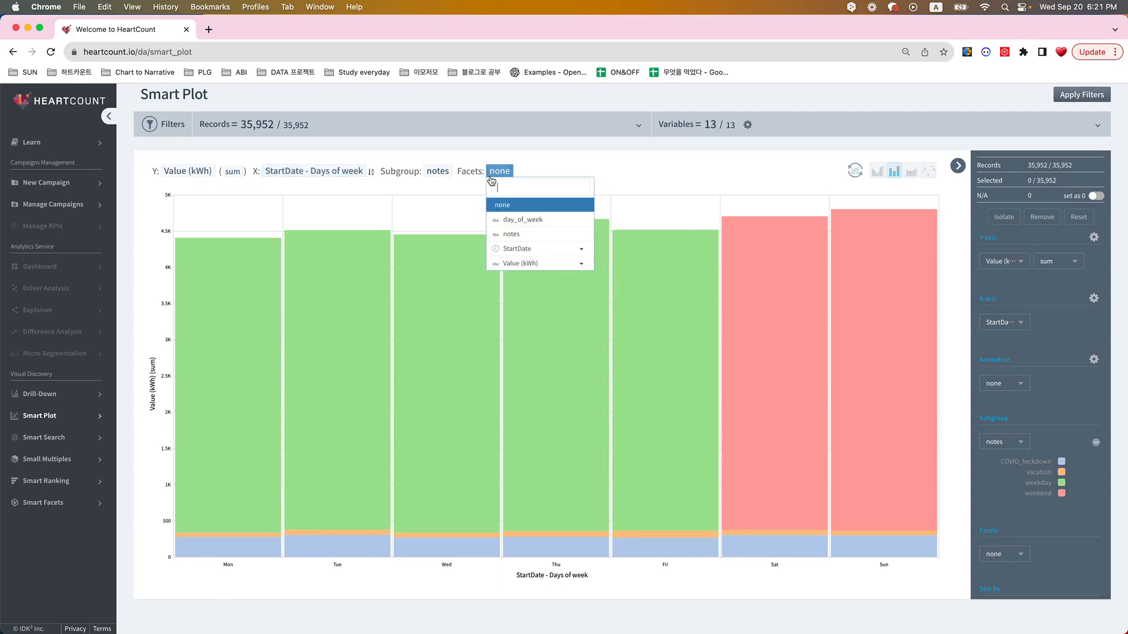
left_click(582, 250)
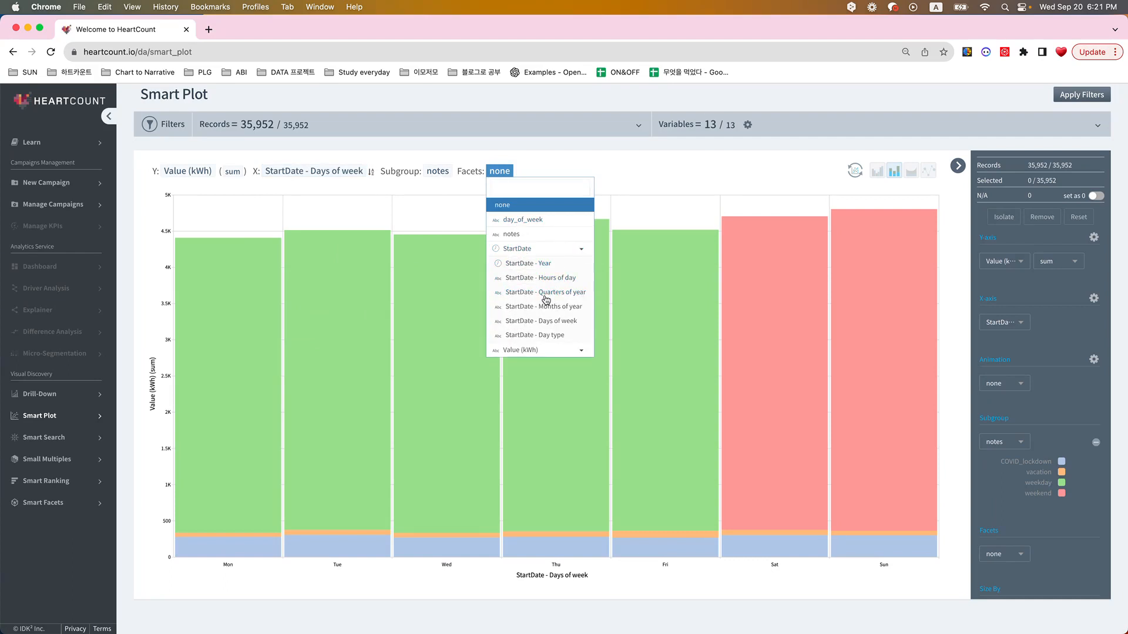
left_click(545, 293)
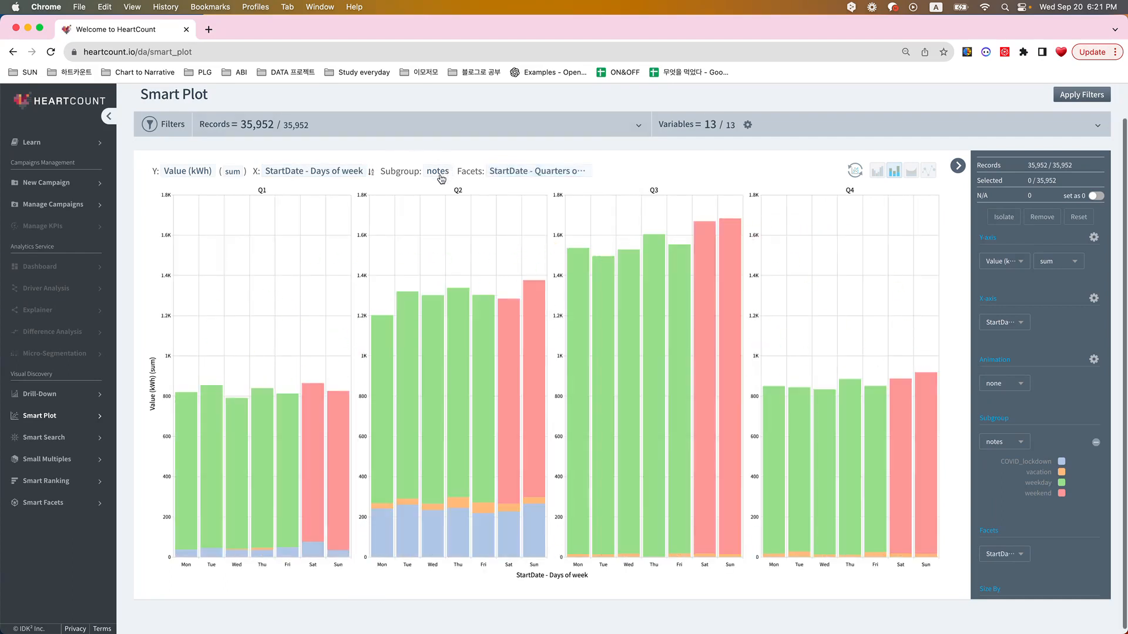
Set the stacked bar chart's subgroup to StartDate - Months of year.
left_click(440, 174)
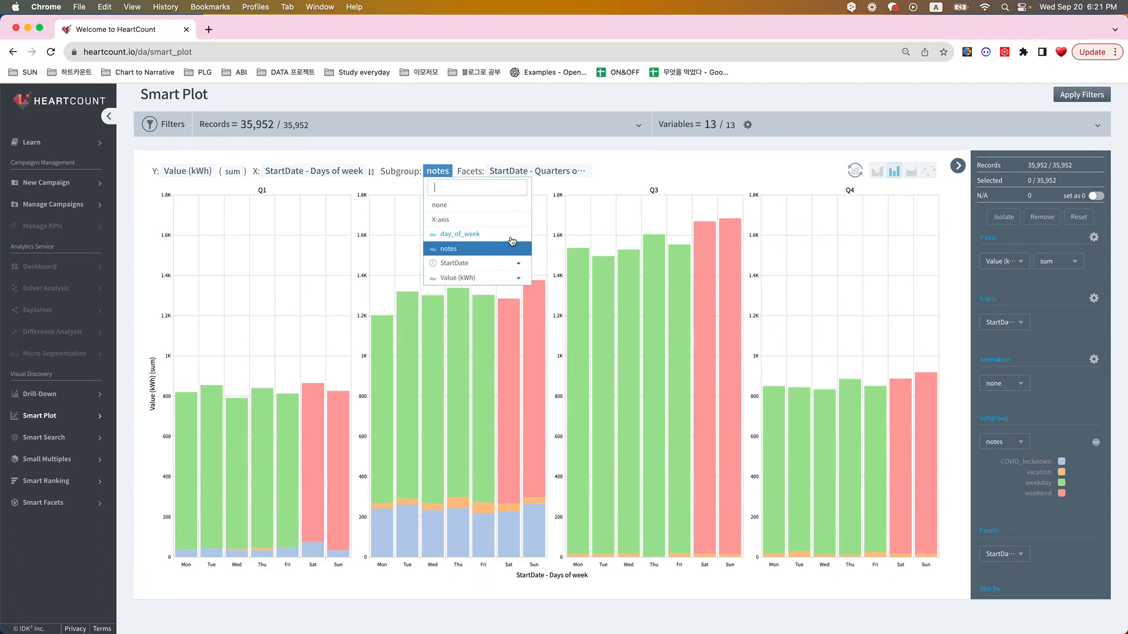
left_click(521, 264)
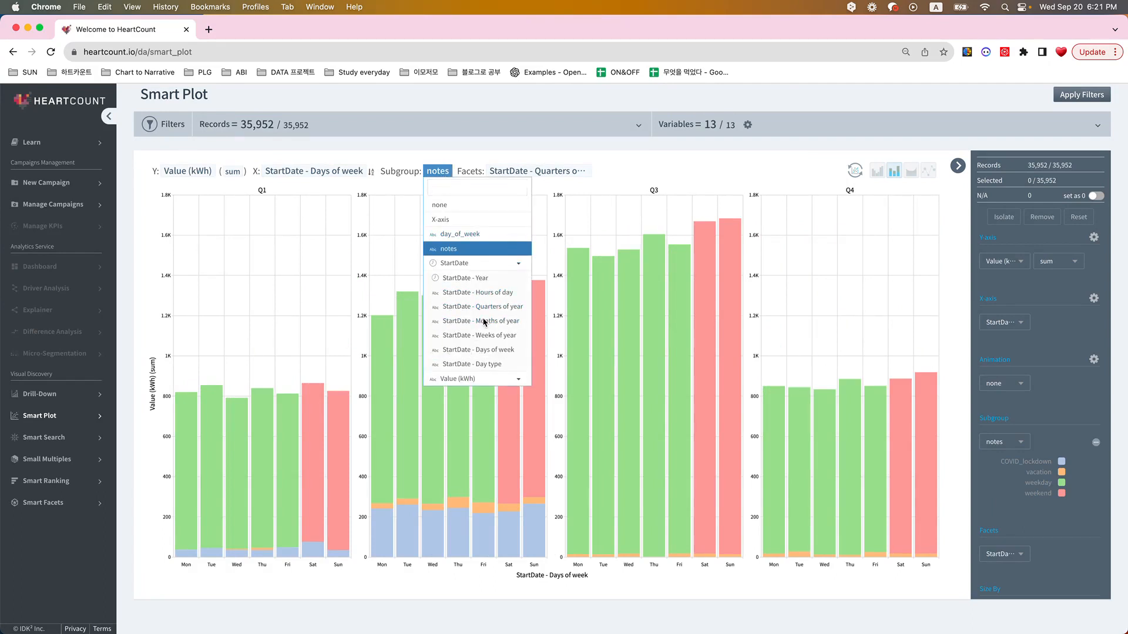
left_click(480, 320)
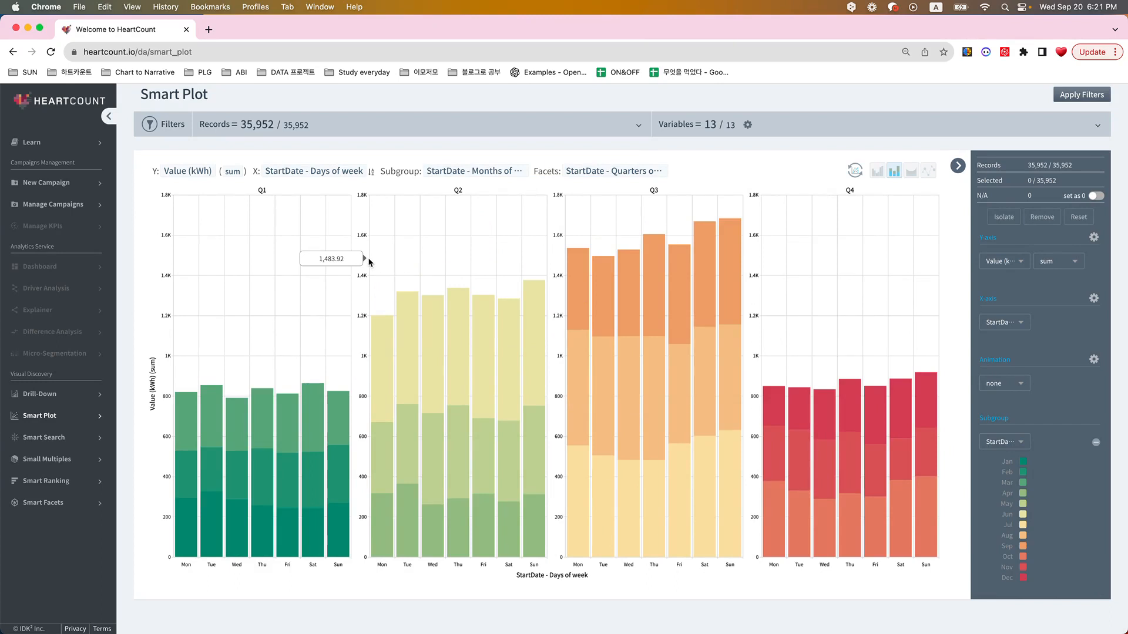
Set both the subgroup and the facets of the plot to none.
left_click(318, 172)
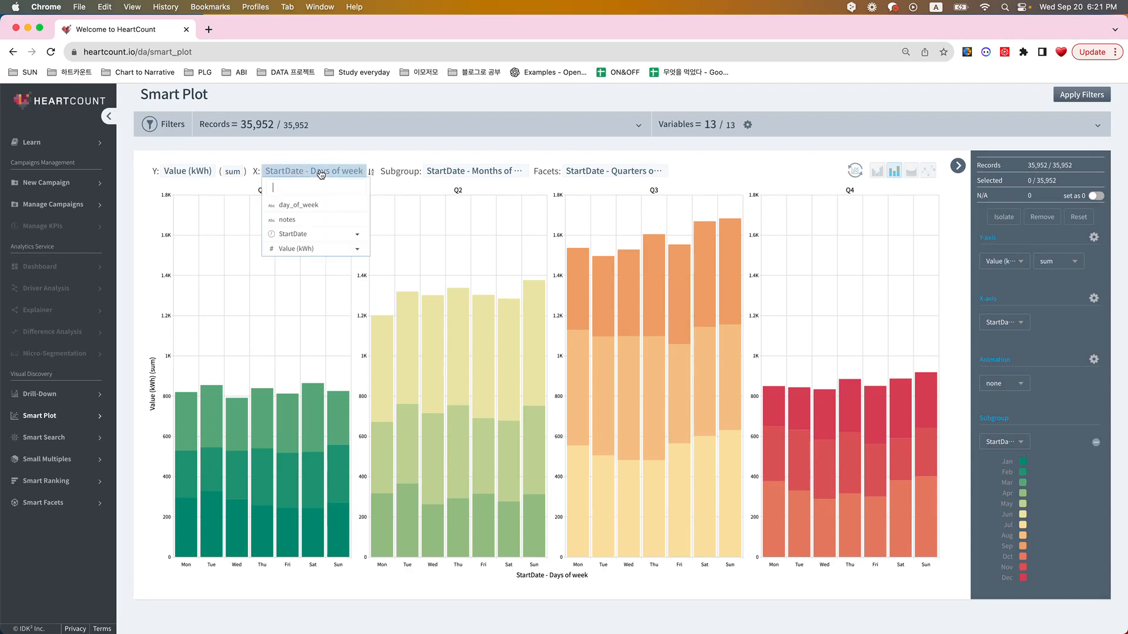
left_click(482, 171)
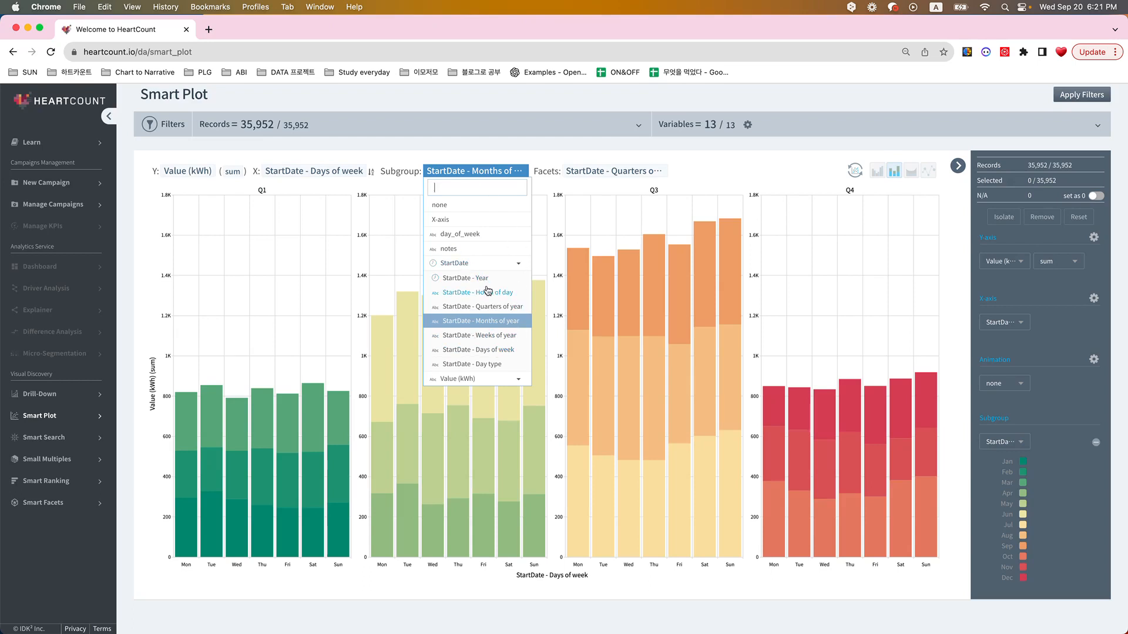
left_click(602, 219)
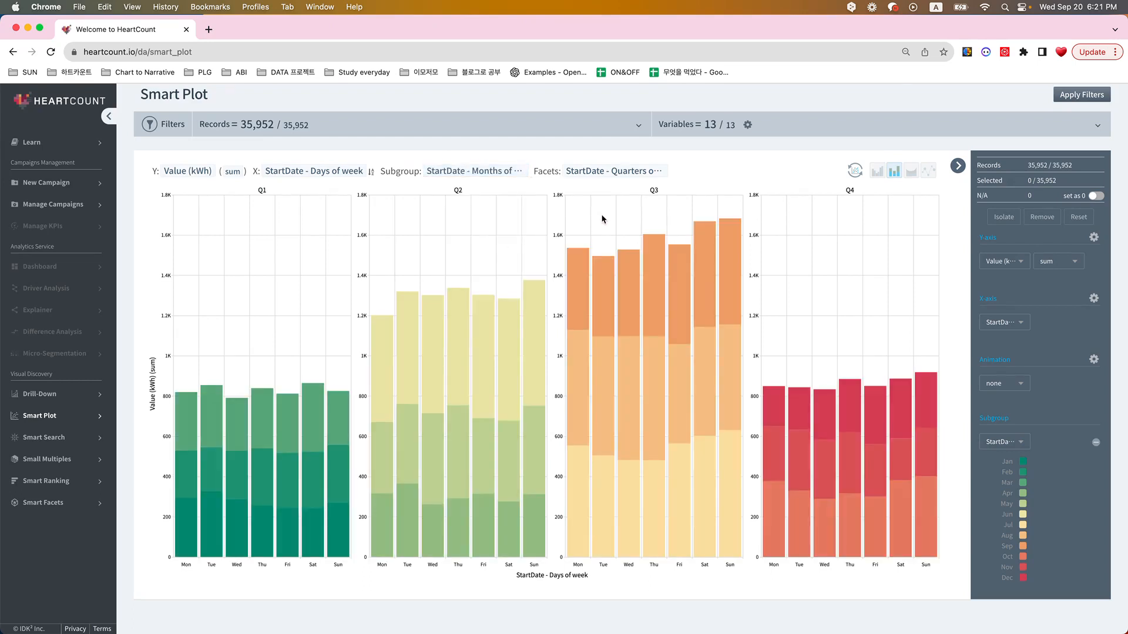
left_click(494, 171)
left_click(495, 210)
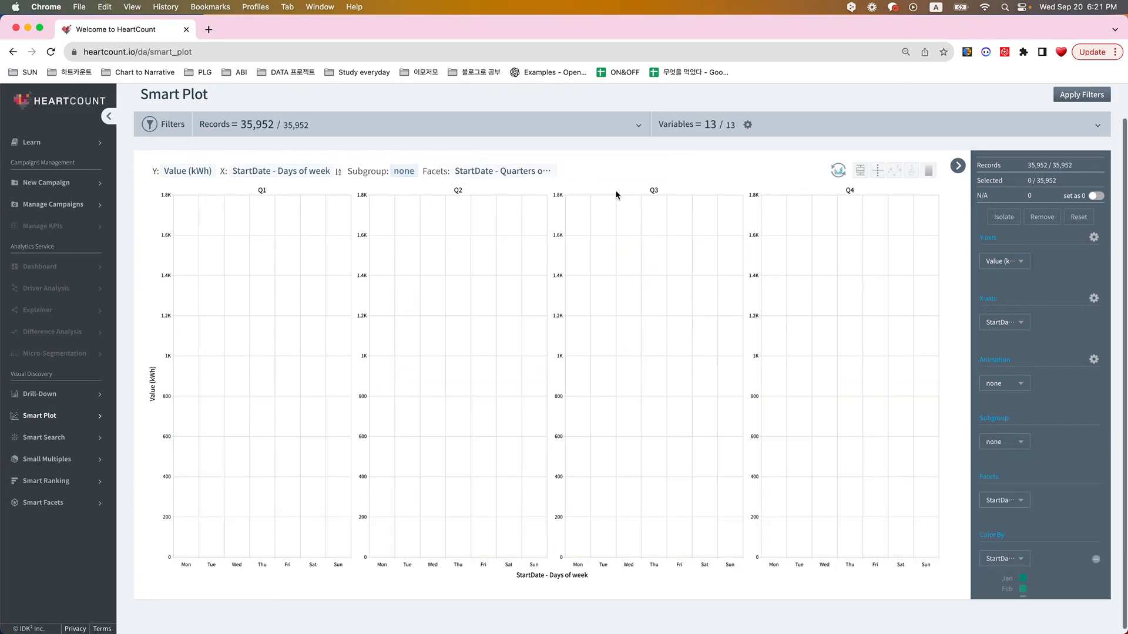
left_click(523, 172)
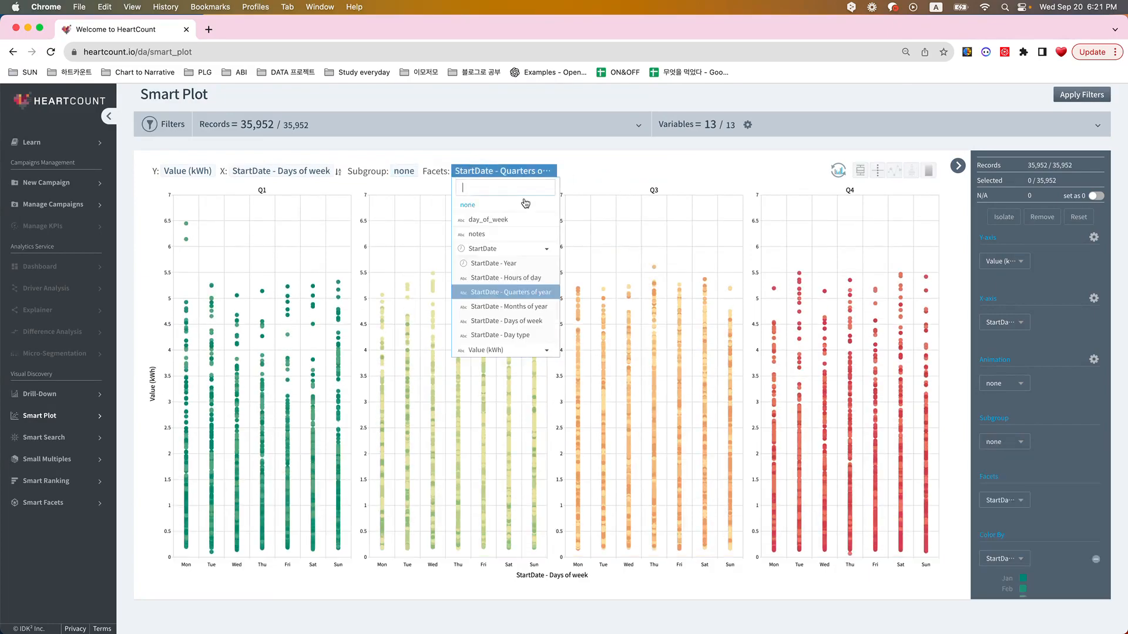
left_click(525, 204)
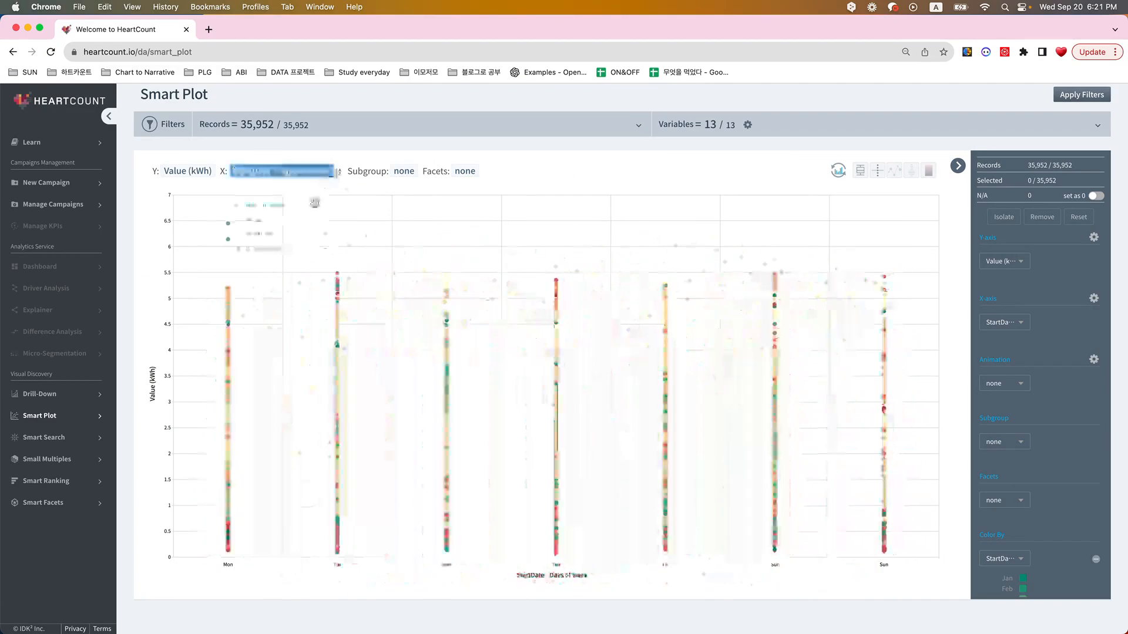
Put StartDate on the X-axis and set its interval to Month.
left_click(304, 236)
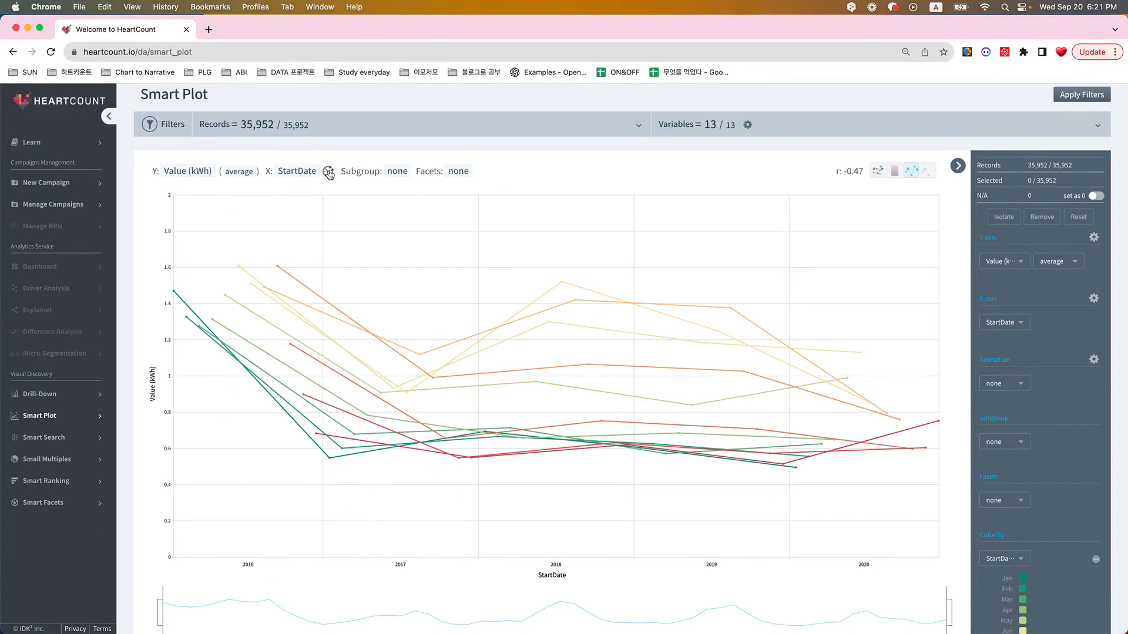
left_click(328, 172)
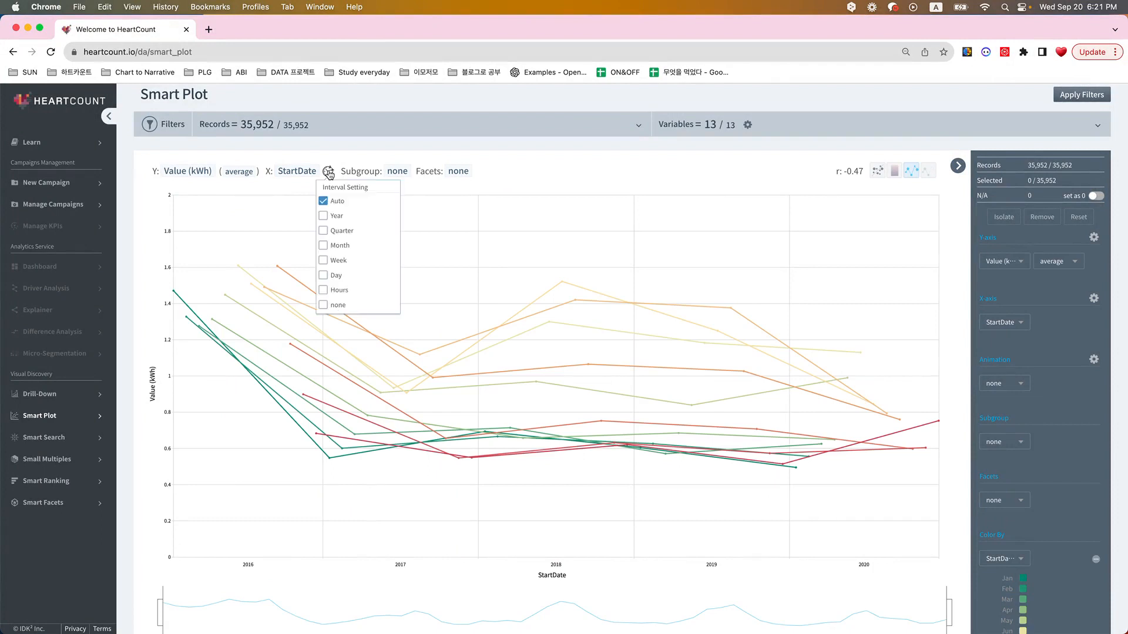
left_click(328, 247)
left_click(286, 175)
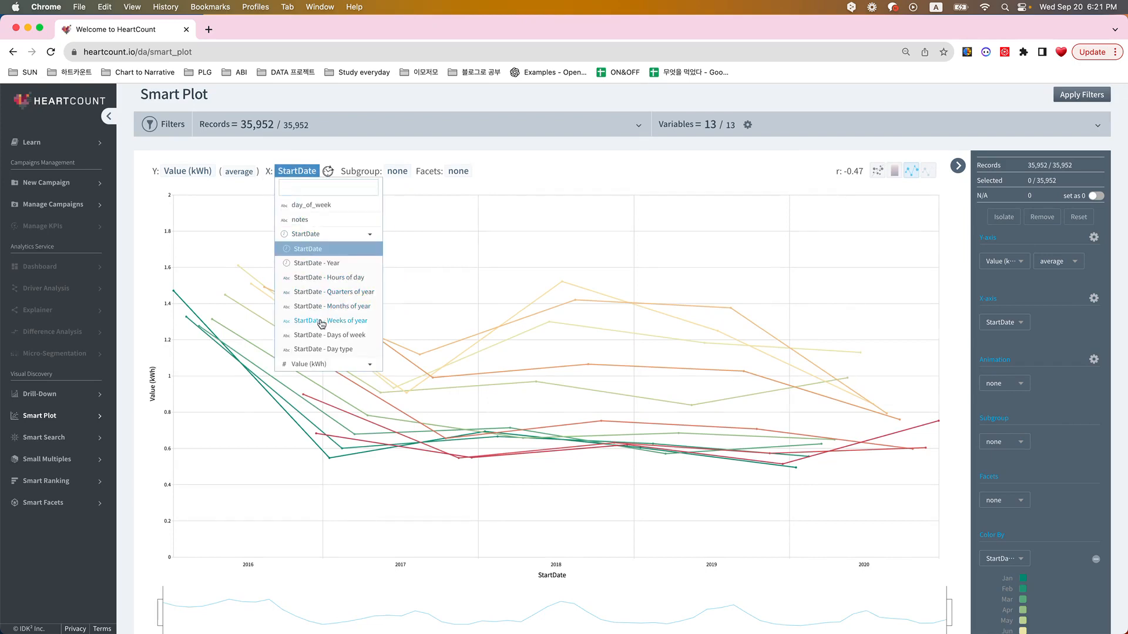
left_click(338, 161)
left_click(328, 171)
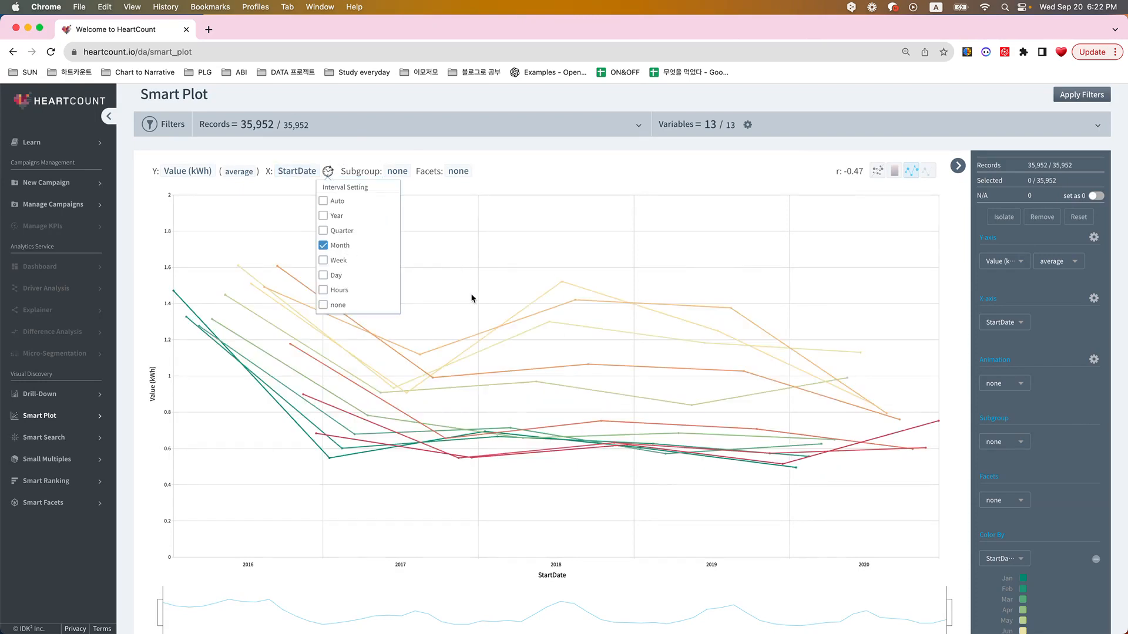
left_click(474, 315)
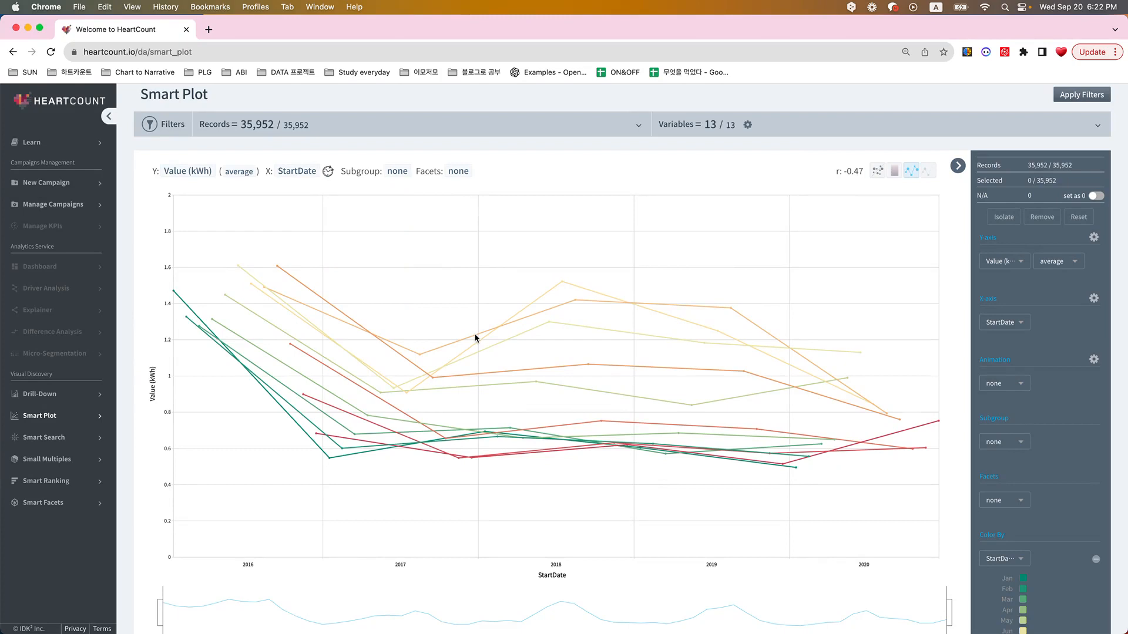
left_click(476, 338)
Select February in the colour legend to view only its line across the years.
scroll(462, 384, "down", 2)
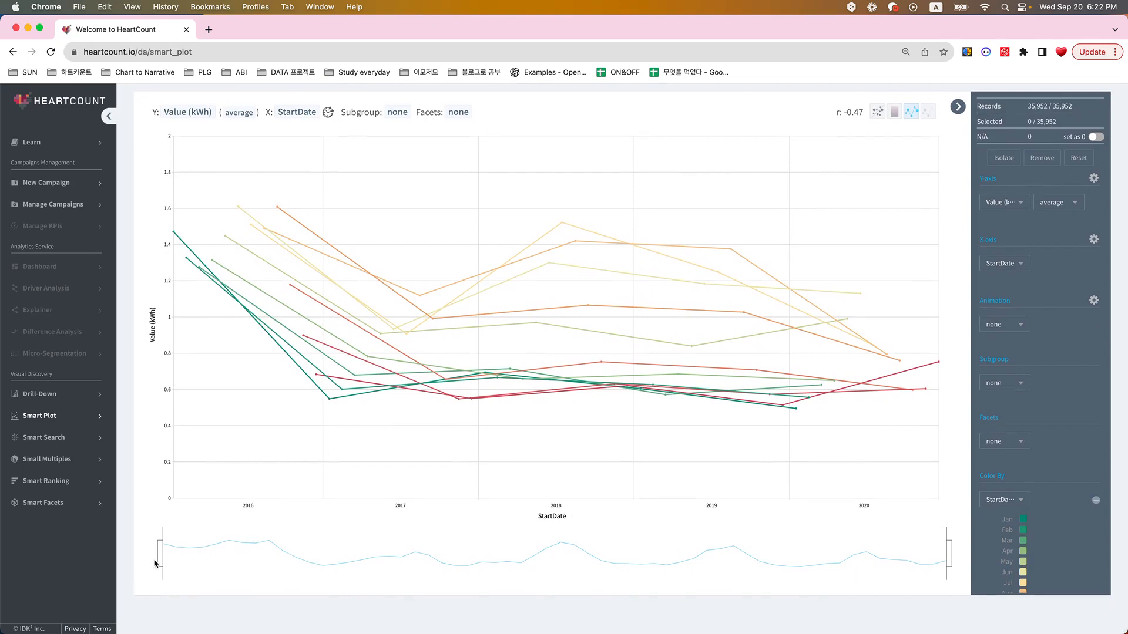
mouse_move(160, 560)
left_mouse_down()
mouse_move(174, 558)
mouse_move(154, 560)
left_mouse_up()
left_click(1022, 534)
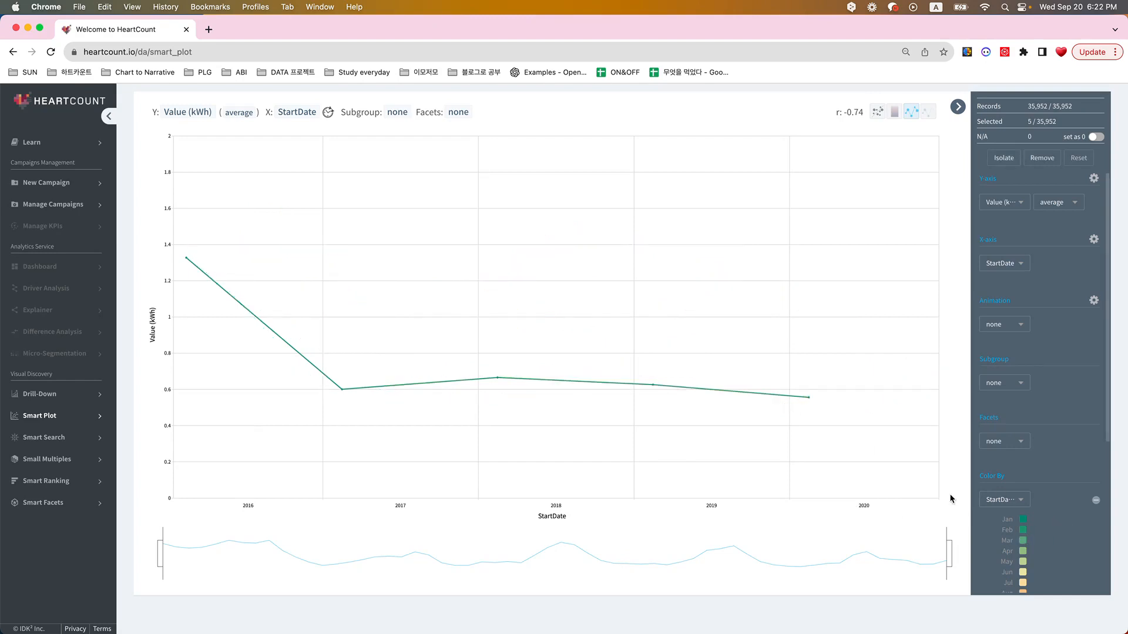
Set the X-axis to StartDate - Months of year and switch to aggregated values to show average Value (kWh) per month.
scroll(661, 334, "up", 1)
left_click(297, 135)
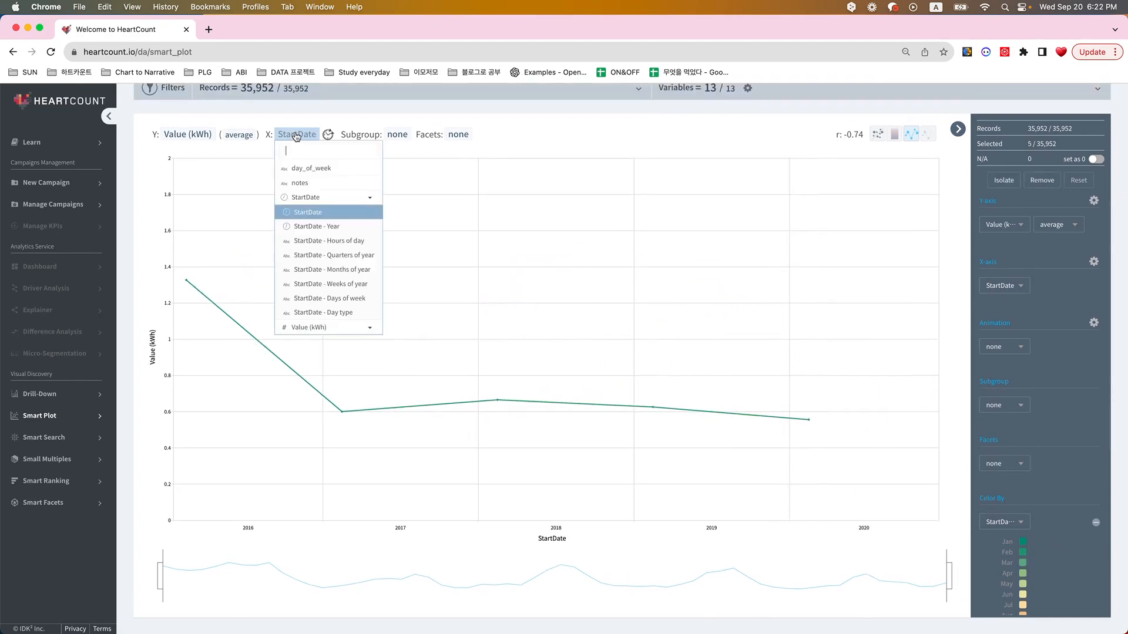
left_click(321, 271)
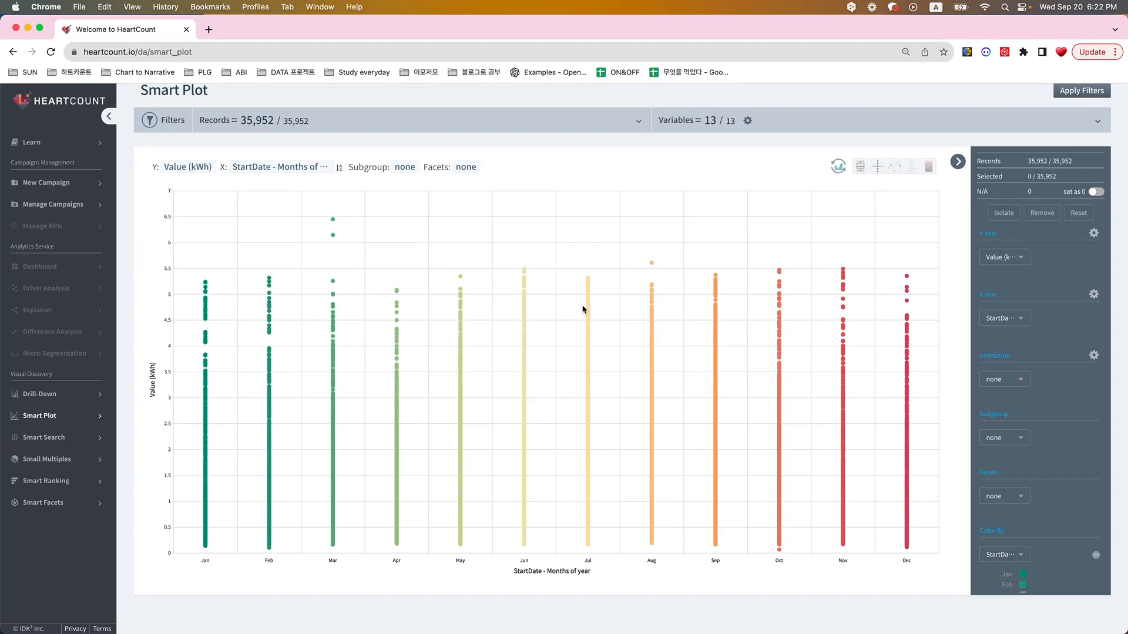
left_click(838, 167)
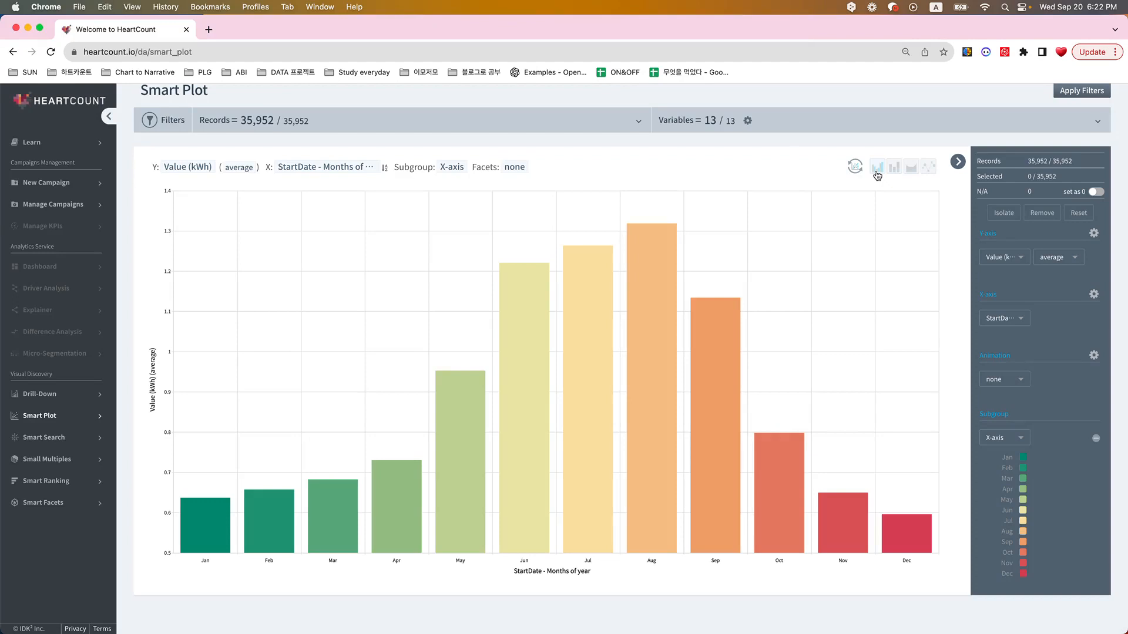
Inspect the average Value (kWh) of the July, June and May bars in the monthly chart.
mouse_move(603, 449)
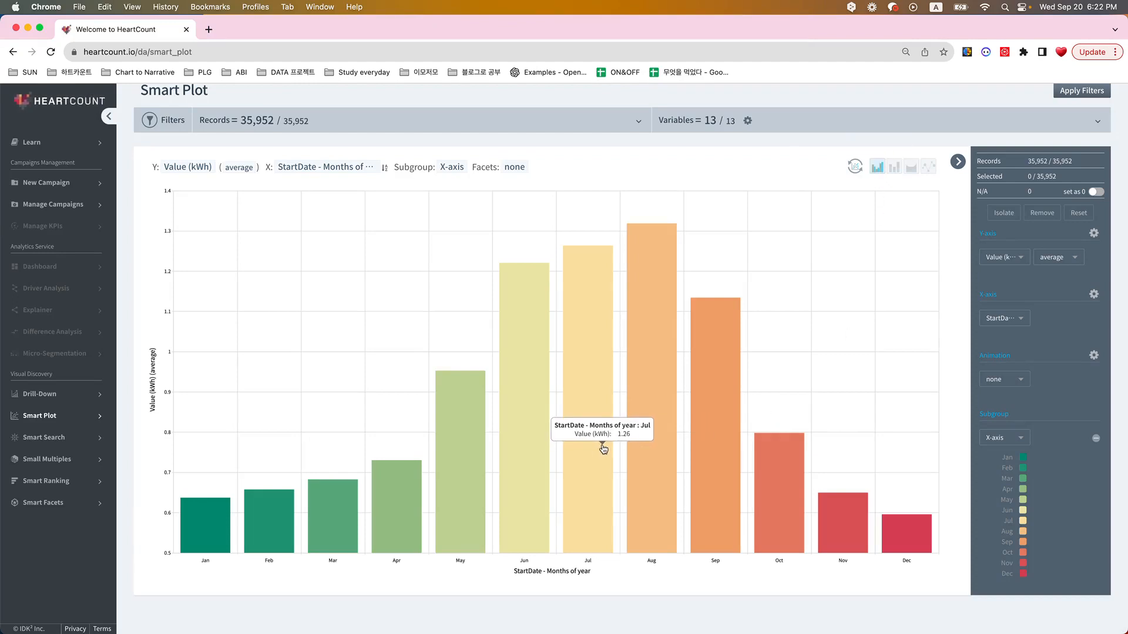
mouse_move(549, 451)
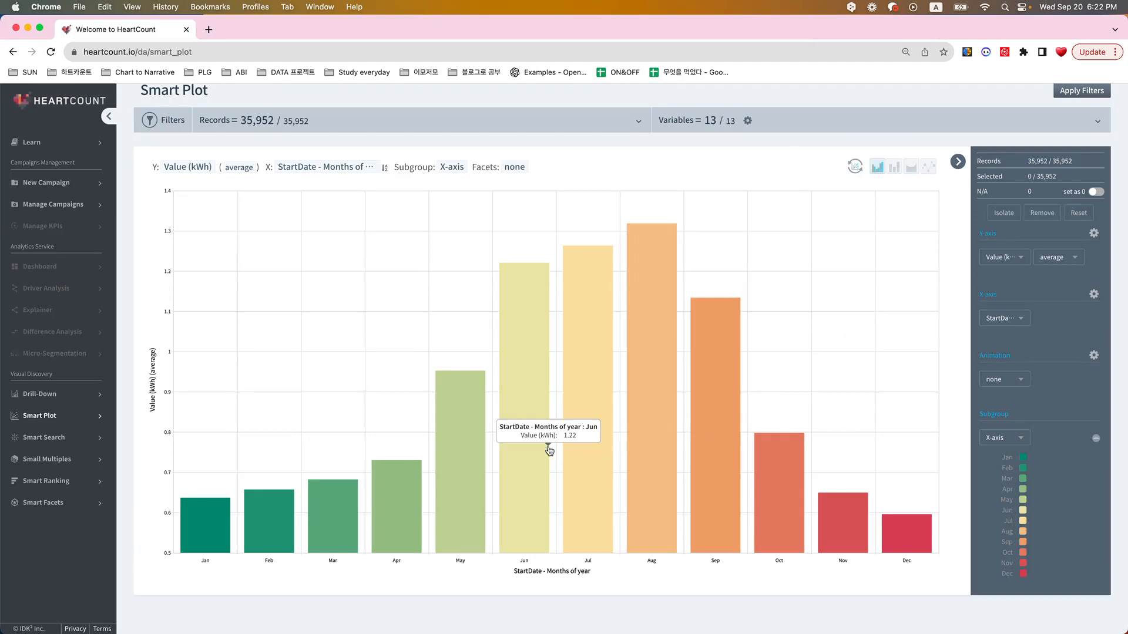
mouse_move(480, 453)
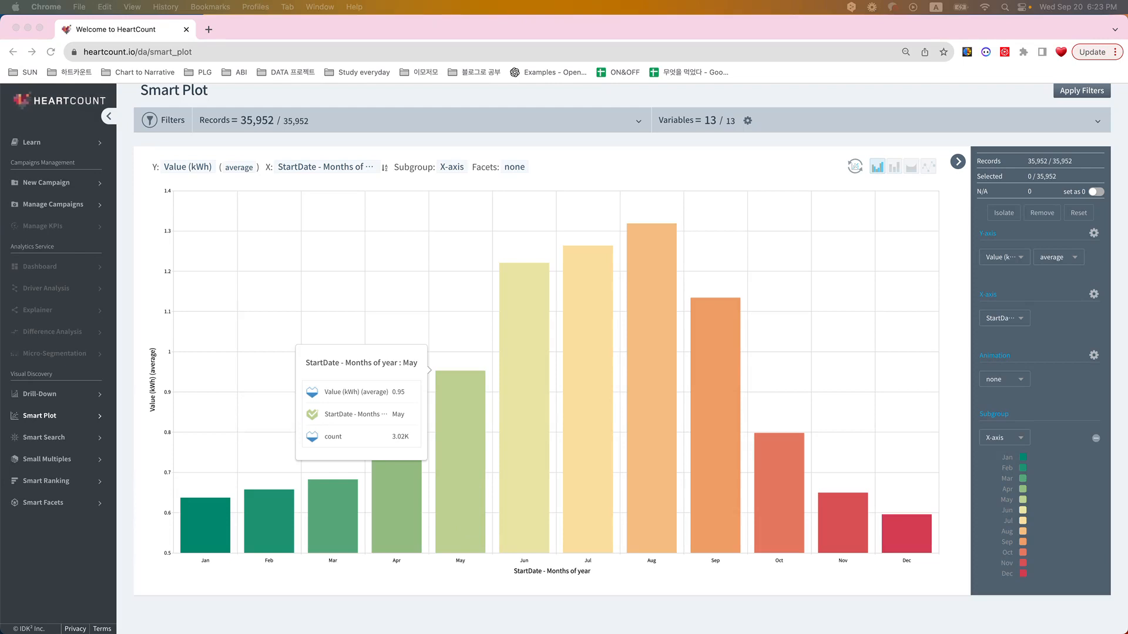
left_click(428, 306)
Start a new campaign from the sample Superstore Sales Dataset and continue to its data review.
left_click(68, 188)
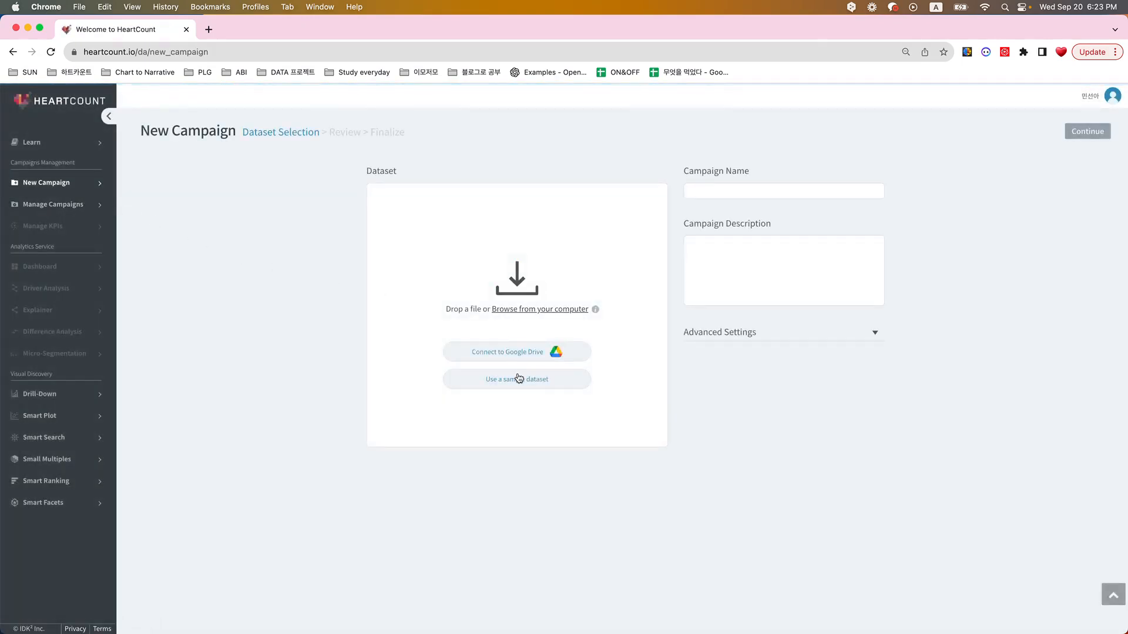
left_click(518, 378)
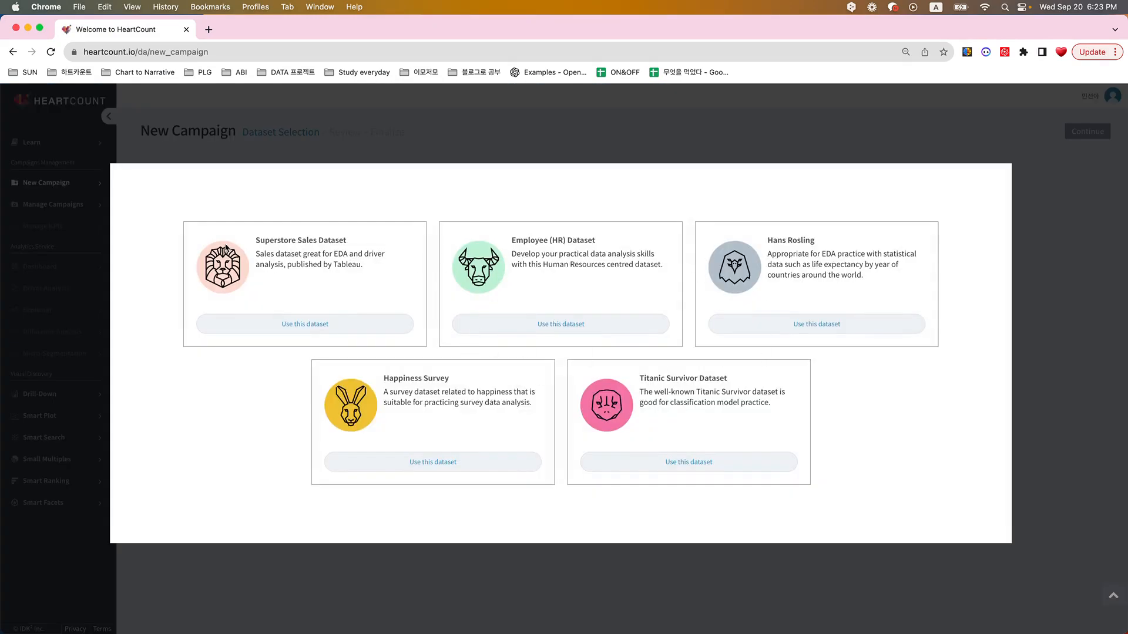
left_click_drag(257, 241, 364, 266)
left_click(281, 228)
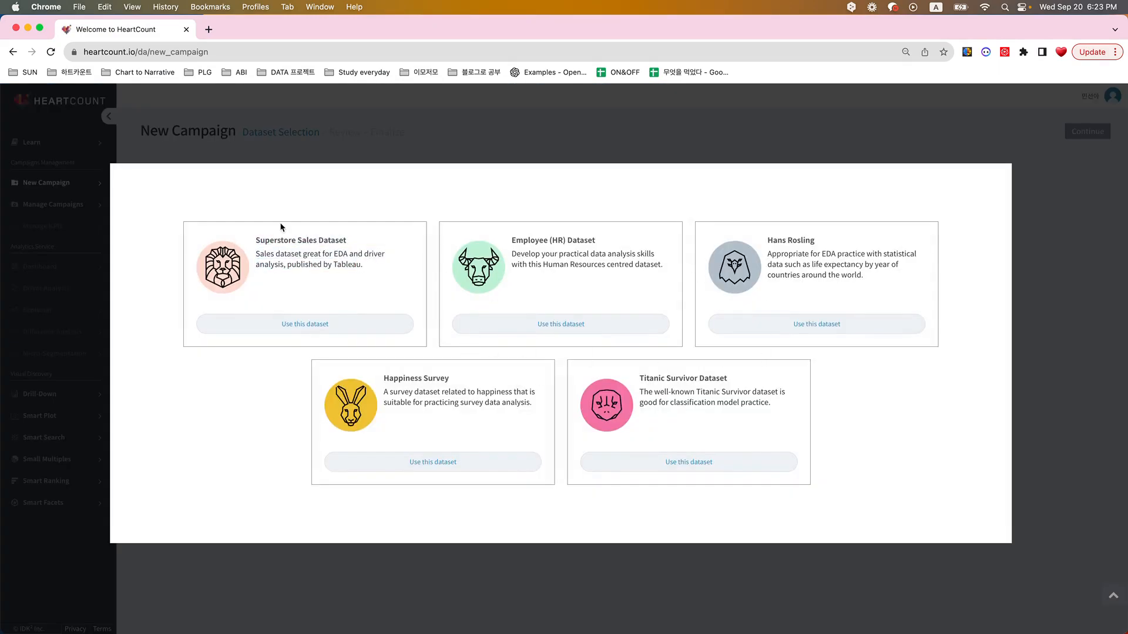
left_click(307, 326)
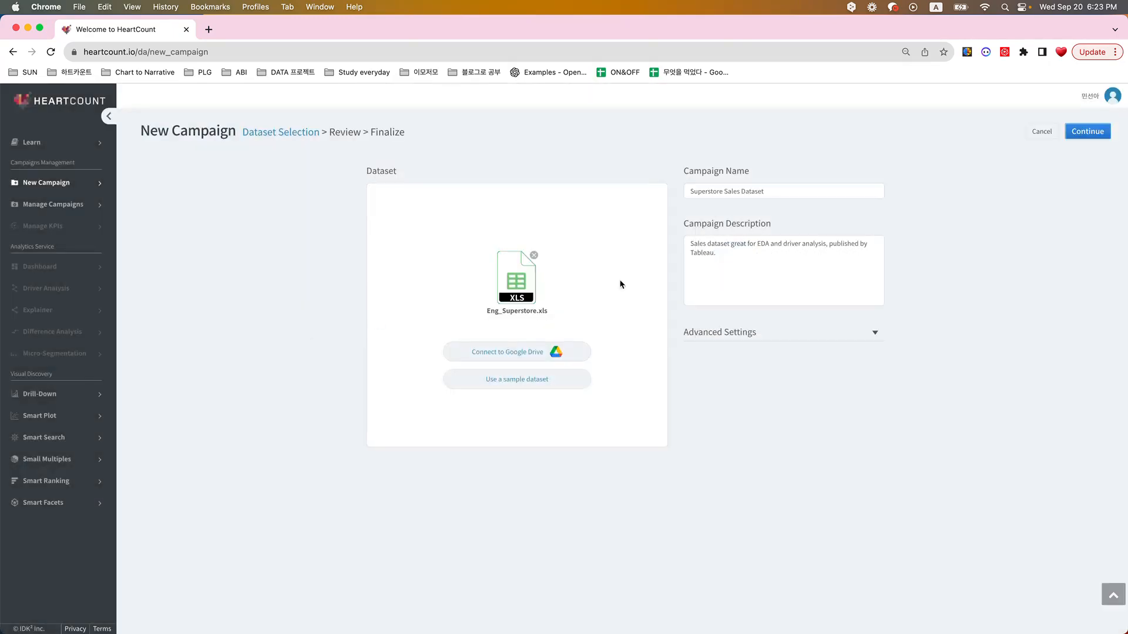
left_click(1087, 133)
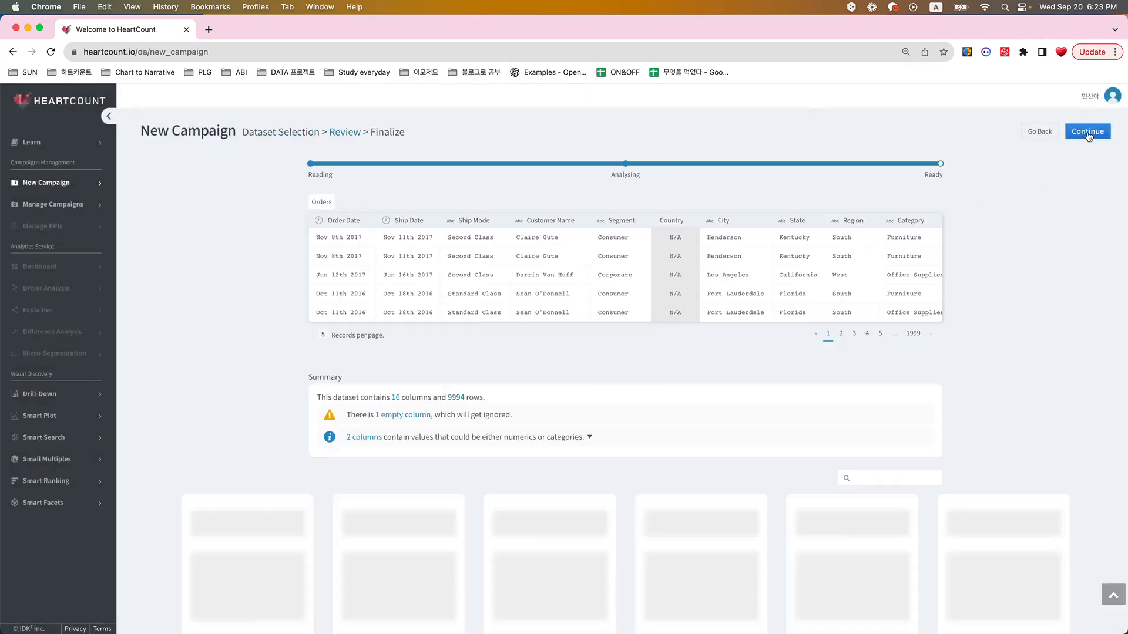
Examine the Orders table preview, the dataset summary and the distribution cards of all columns, including Sales, Quantity, Discount and Profit.
scroll(581, 427, "down", 1)
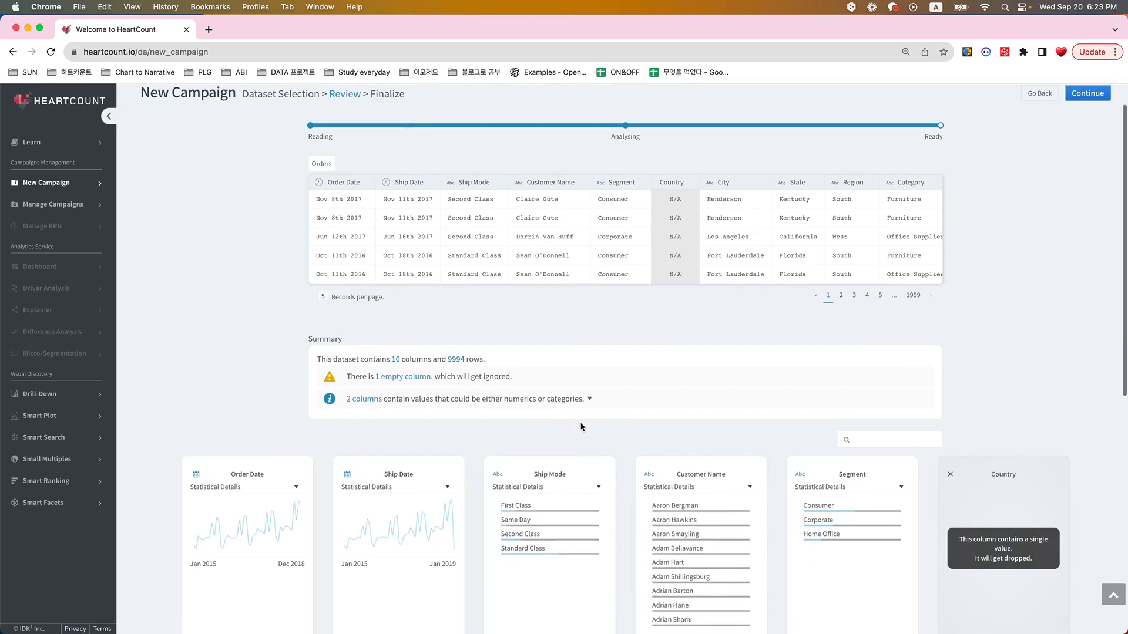
scroll(581, 428, "down", 2)
scroll(584, 428, "up", 3)
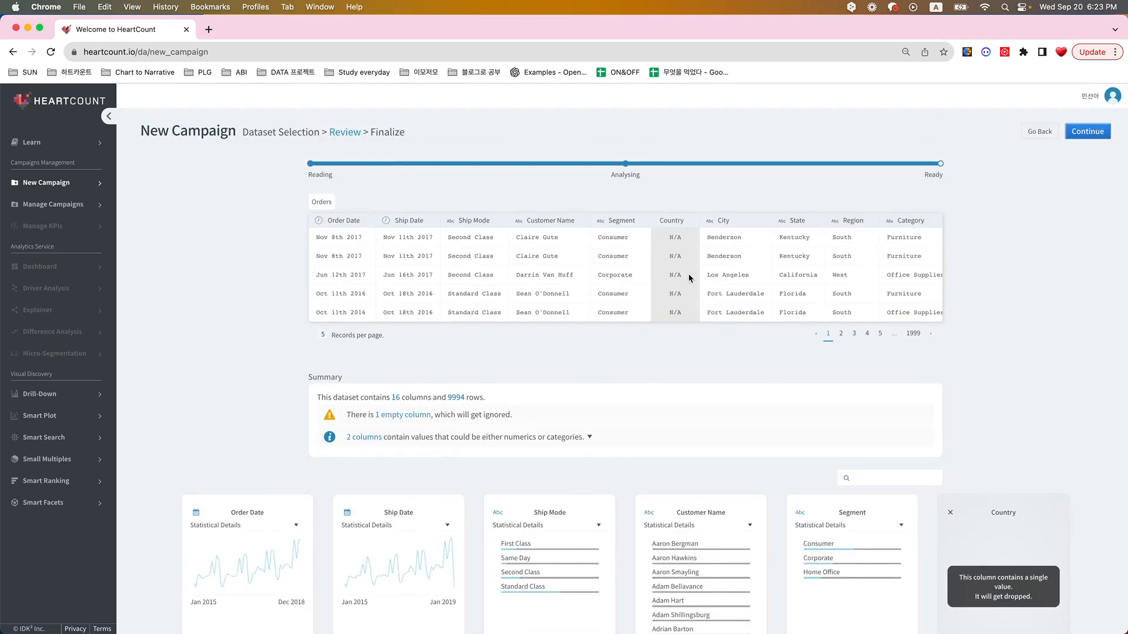
scroll(689, 274, "right", 5)
scroll(689, 275, "right", 5)
scroll(656, 423, "down", 6)
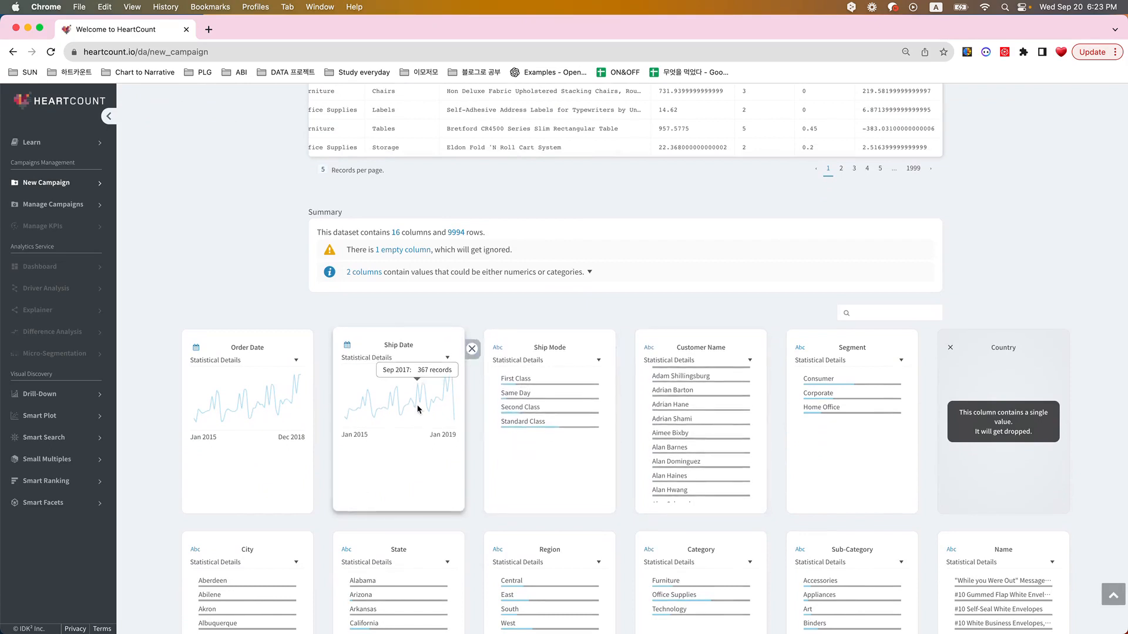
scroll(418, 409, "down", 1)
scroll(418, 410, "down", 4)
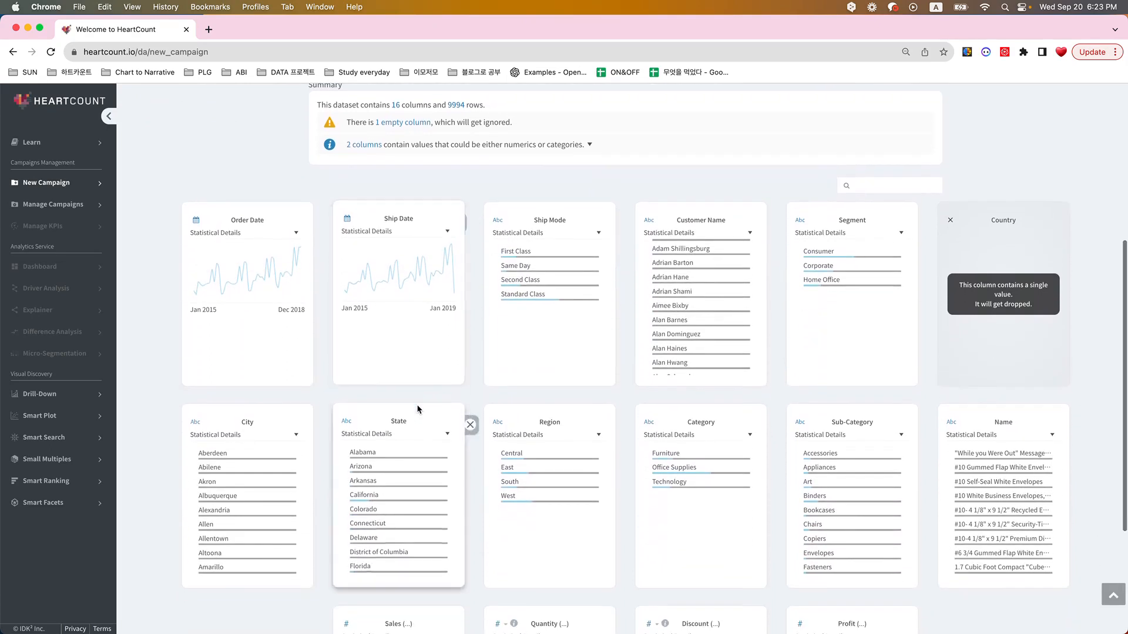
scroll(418, 409, "down", 4)
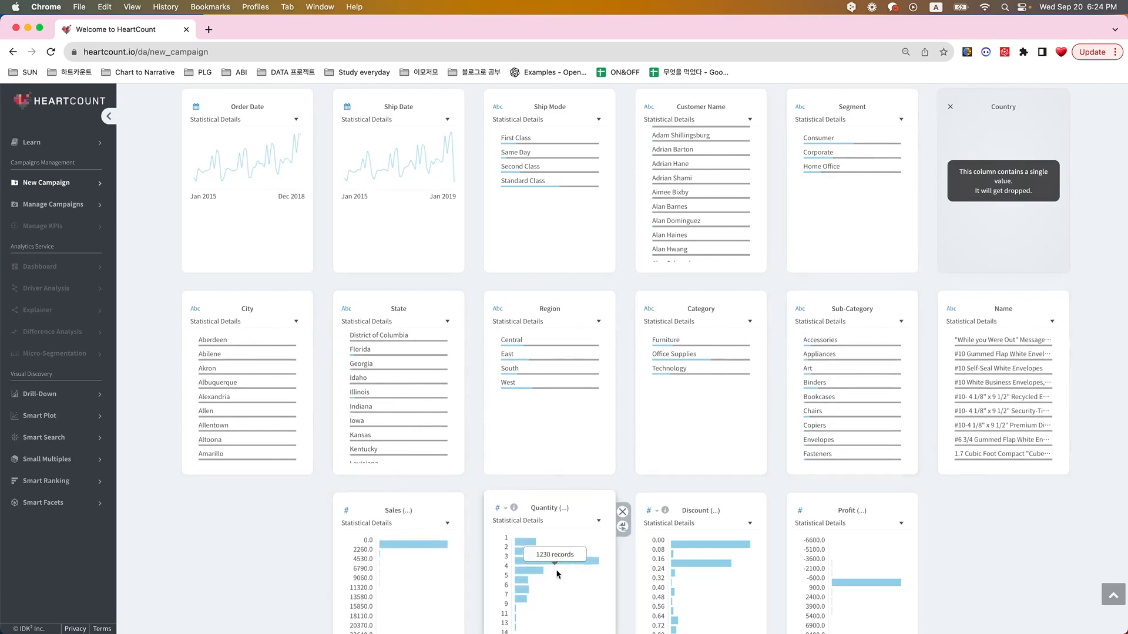
scroll(517, 594, "down", 1)
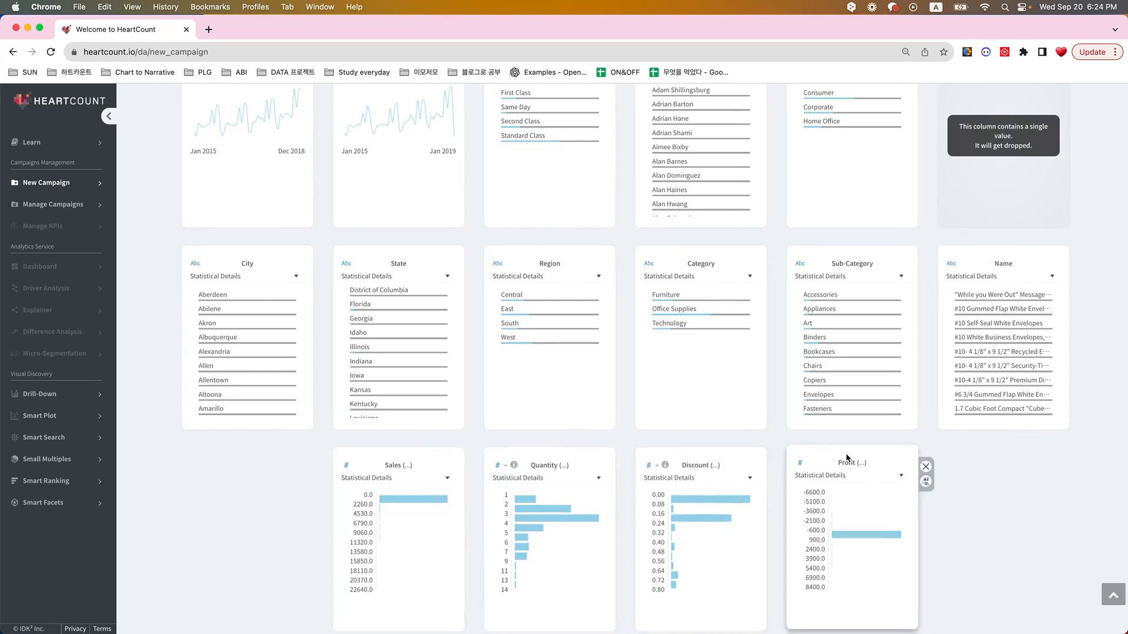
scroll(823, 388, "up", 10)
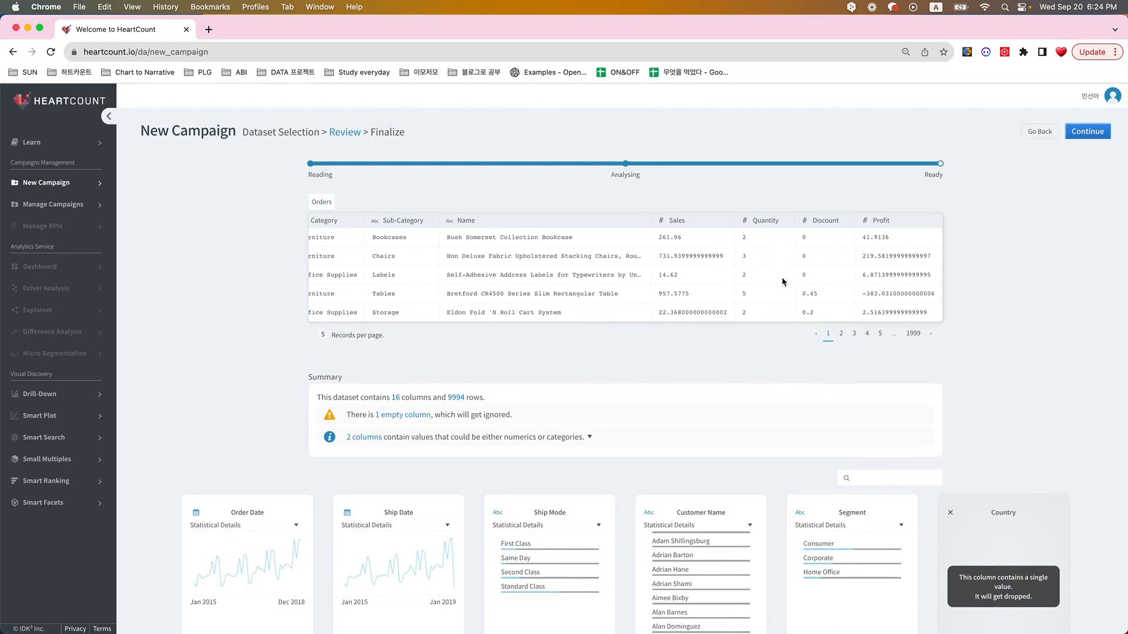
Show only the column cards whose values could be either numerics or categories.
left_click(358, 442)
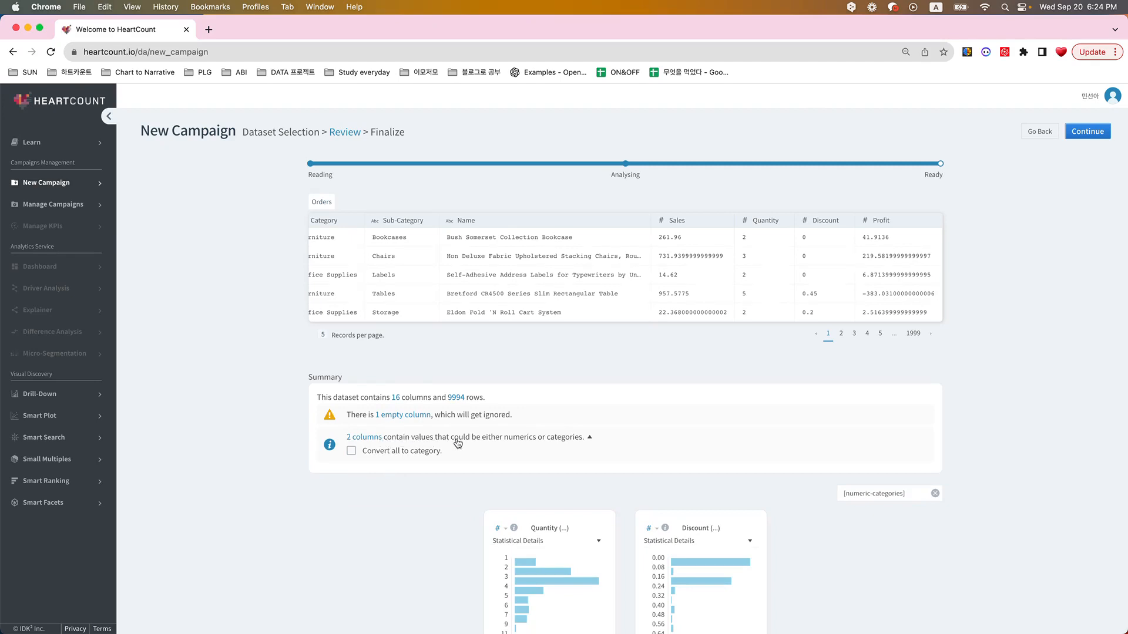
scroll(512, 450, "down", 3)
scroll(512, 451, "down", 1)
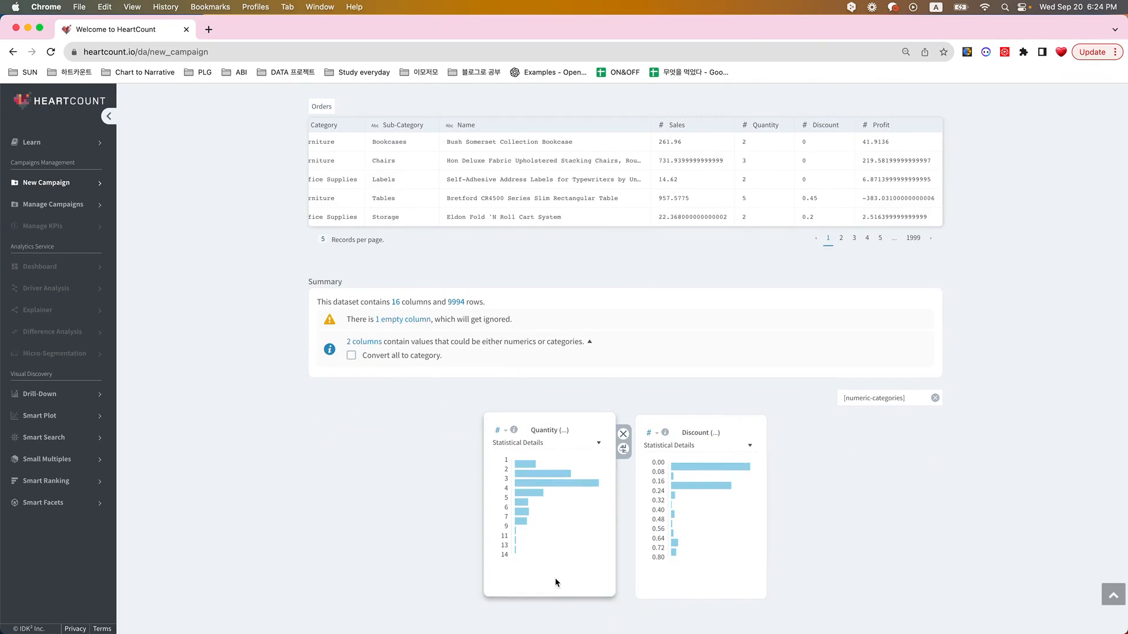
Change the Discount column's data type to category and switch it back to number.
left_click(649, 431)
left_click(665, 461)
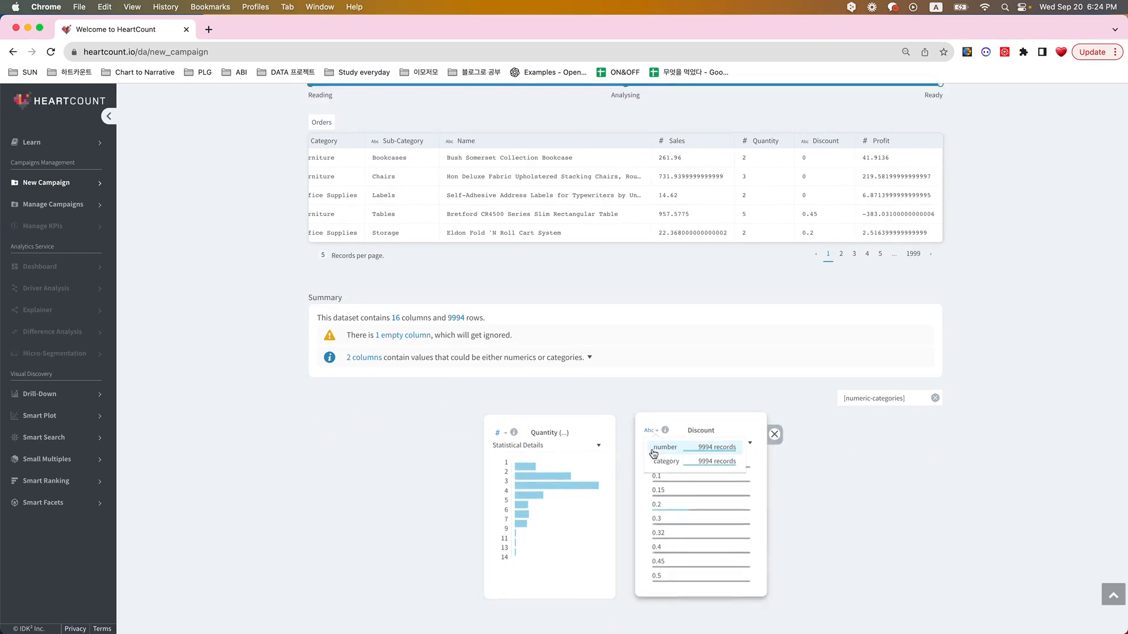
left_click(653, 449)
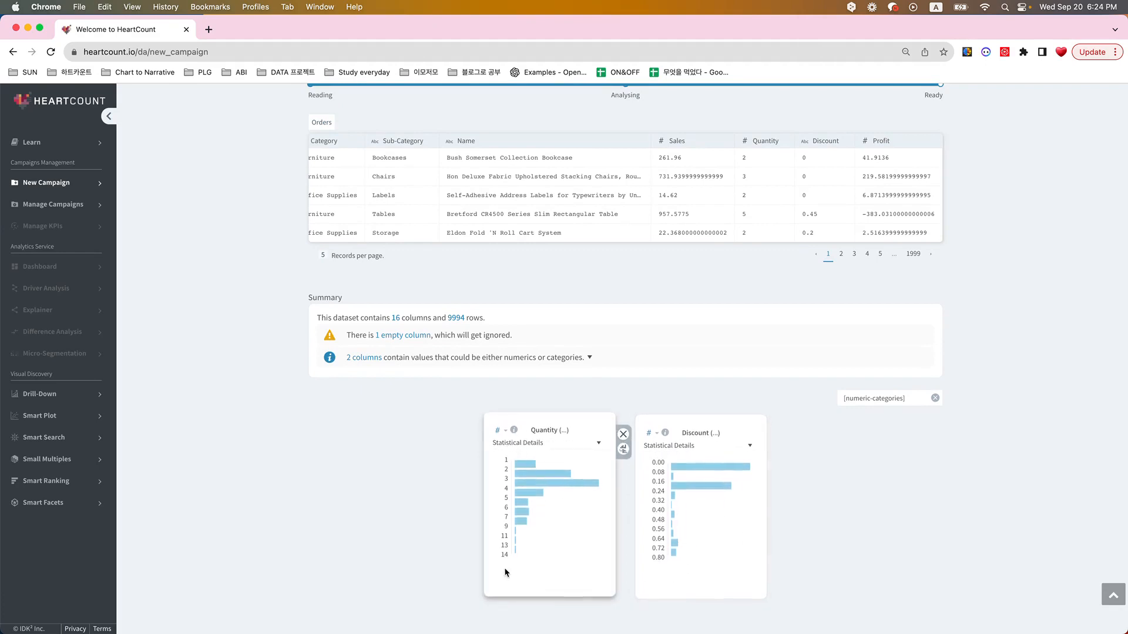
Finish the data review to create the Superstore Sales campaign and open it in Smart Plot.
scroll(516, 558, "up", 3)
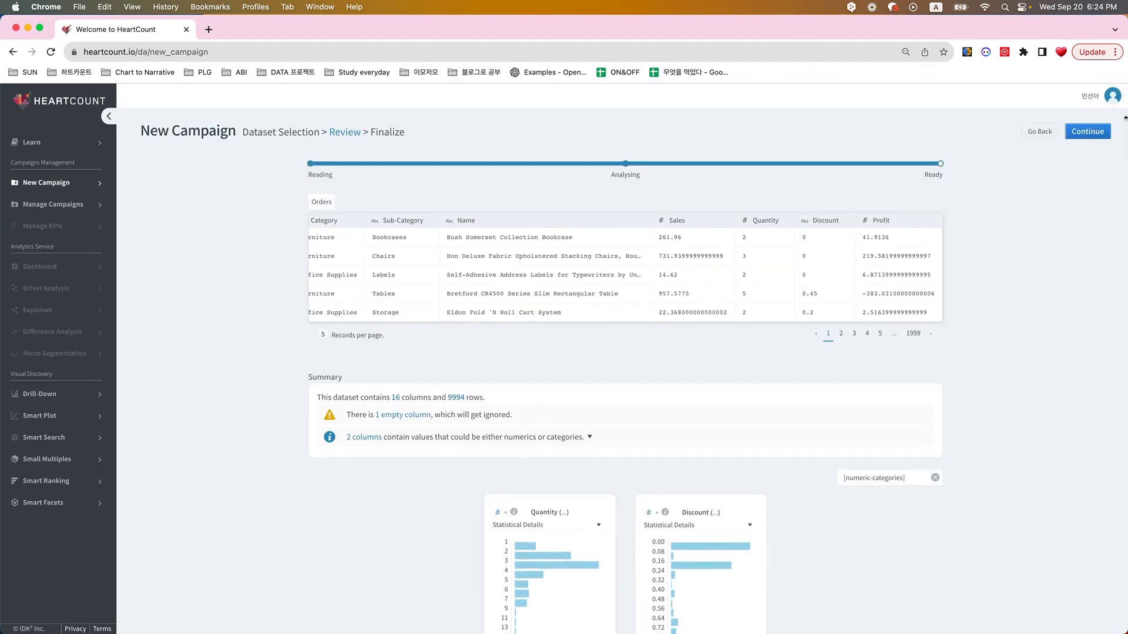
left_click(1088, 129)
left_click(1088, 130)
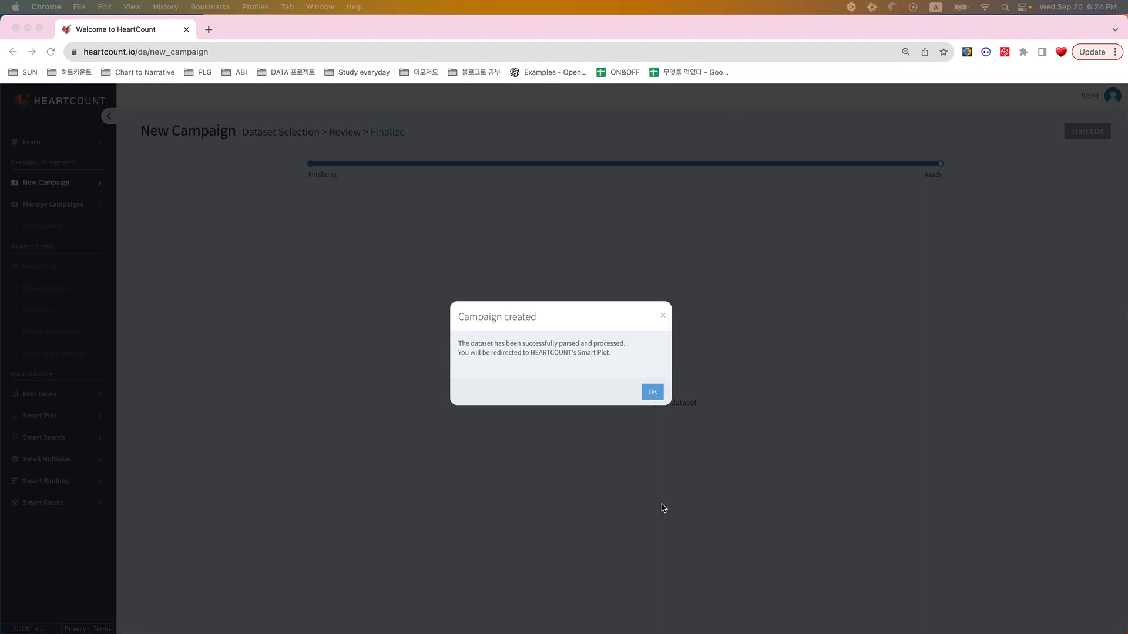
left_click(655, 394)
left_click(654, 394)
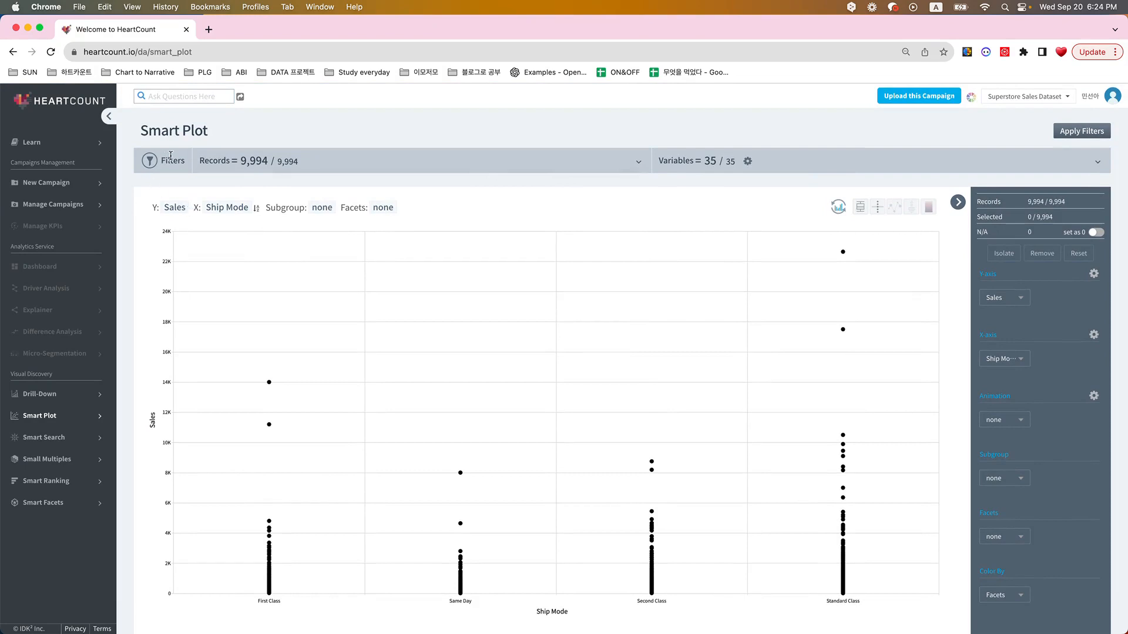
View the record filter and variable filter sections of the plot, and collapse them again.
left_click(325, 170)
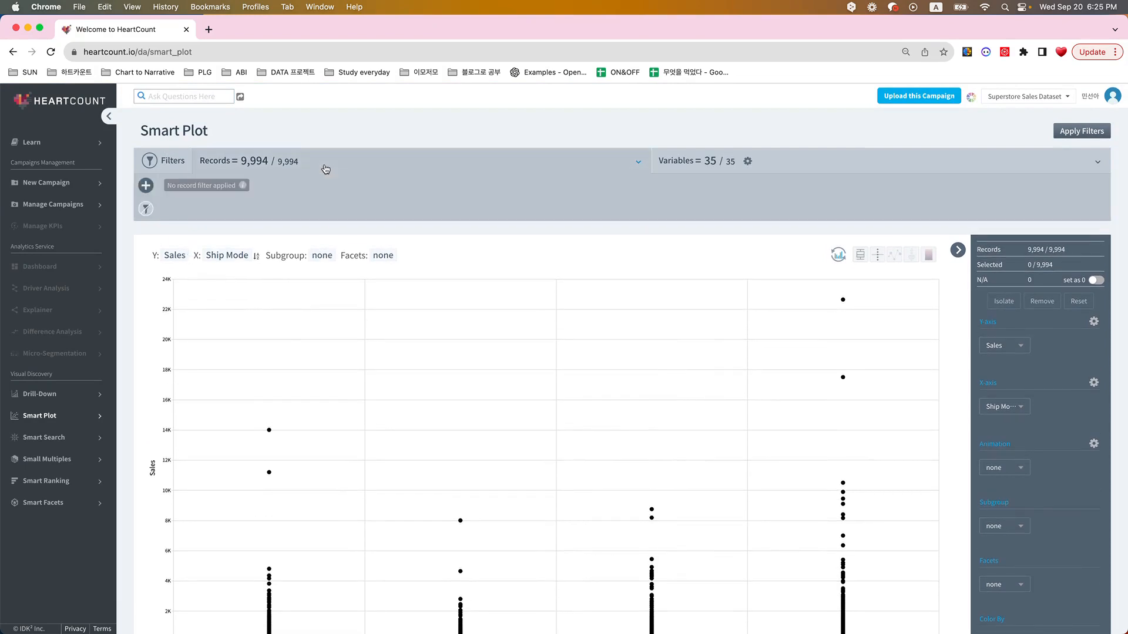
left_click(785, 161)
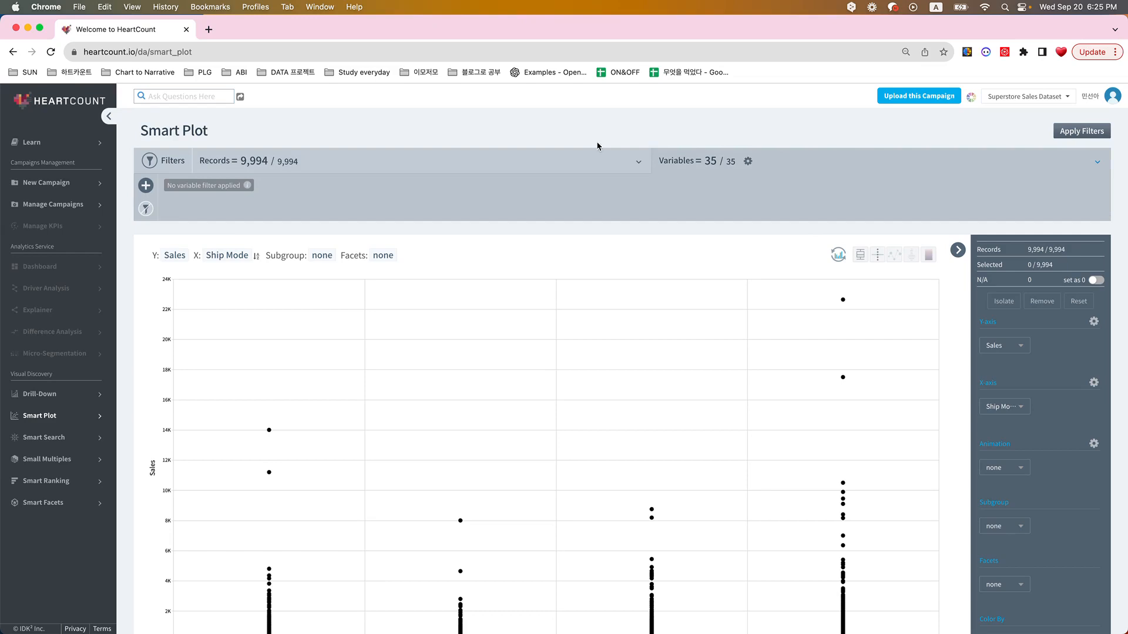
left_click(515, 164)
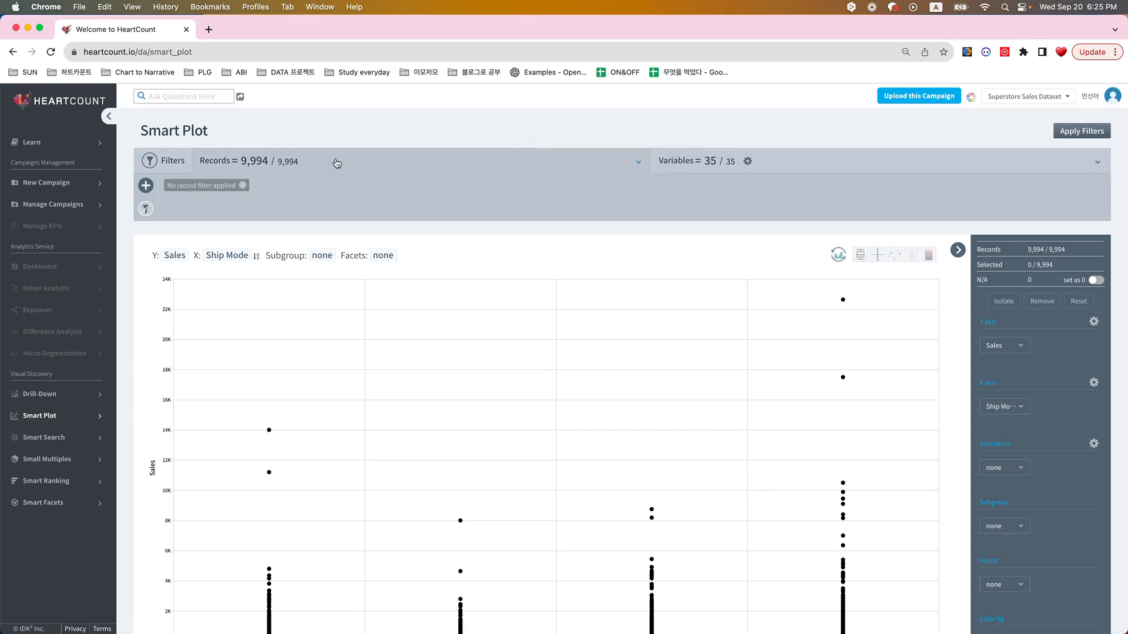
left_click_drag(336, 163, 194, 160)
left_click(381, 166)
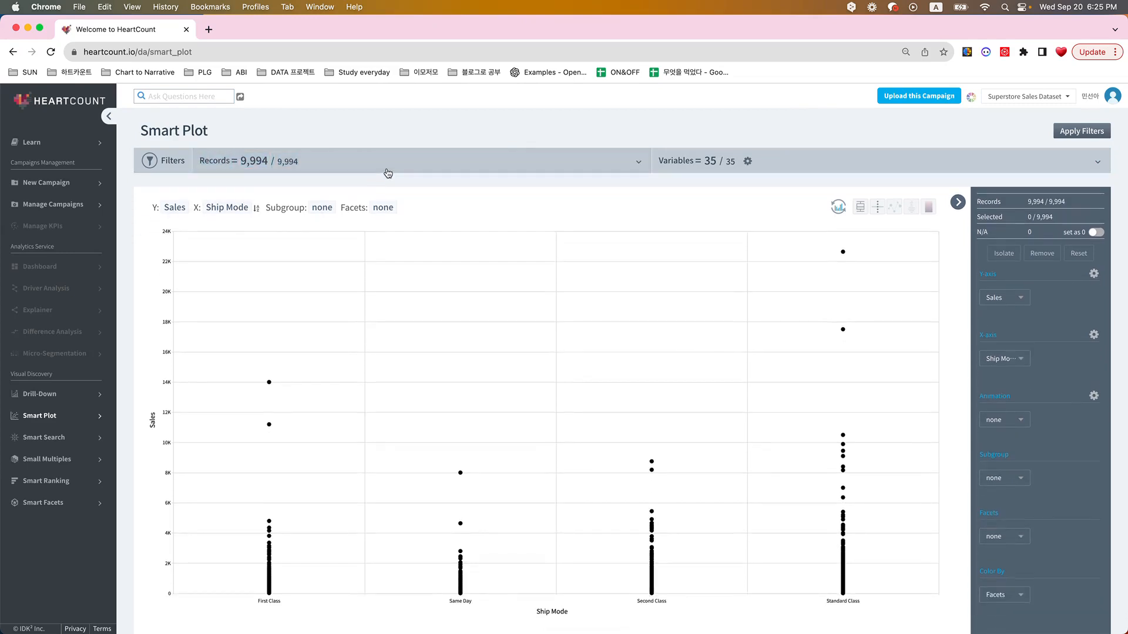
Add a record filter on Category that keeps only Office Supplies.
left_click(384, 169)
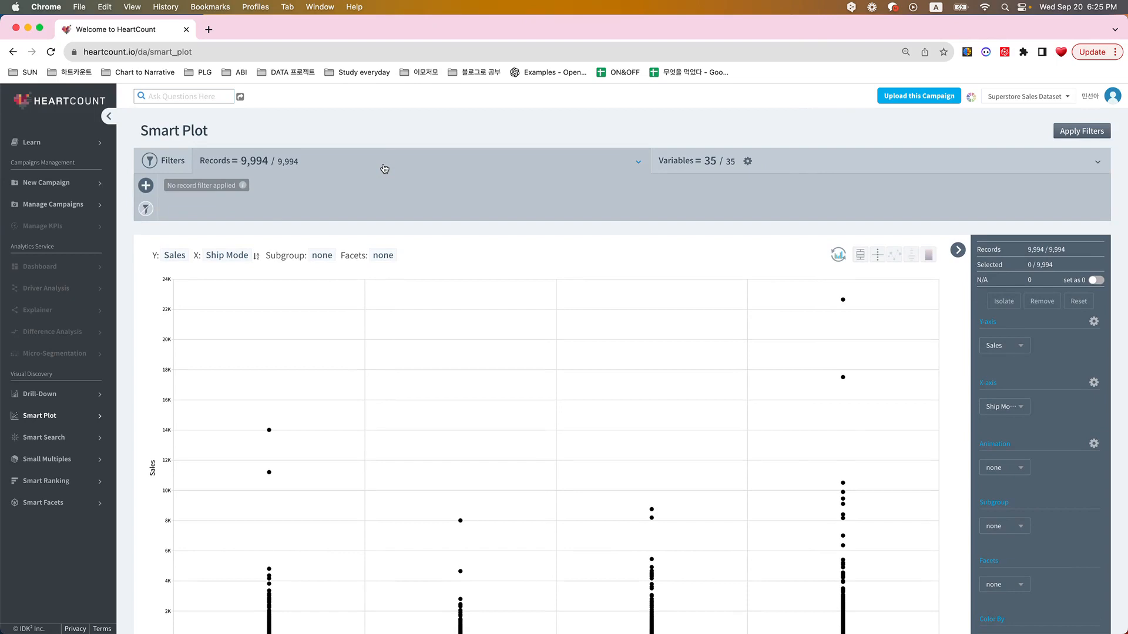
left_click(145, 186)
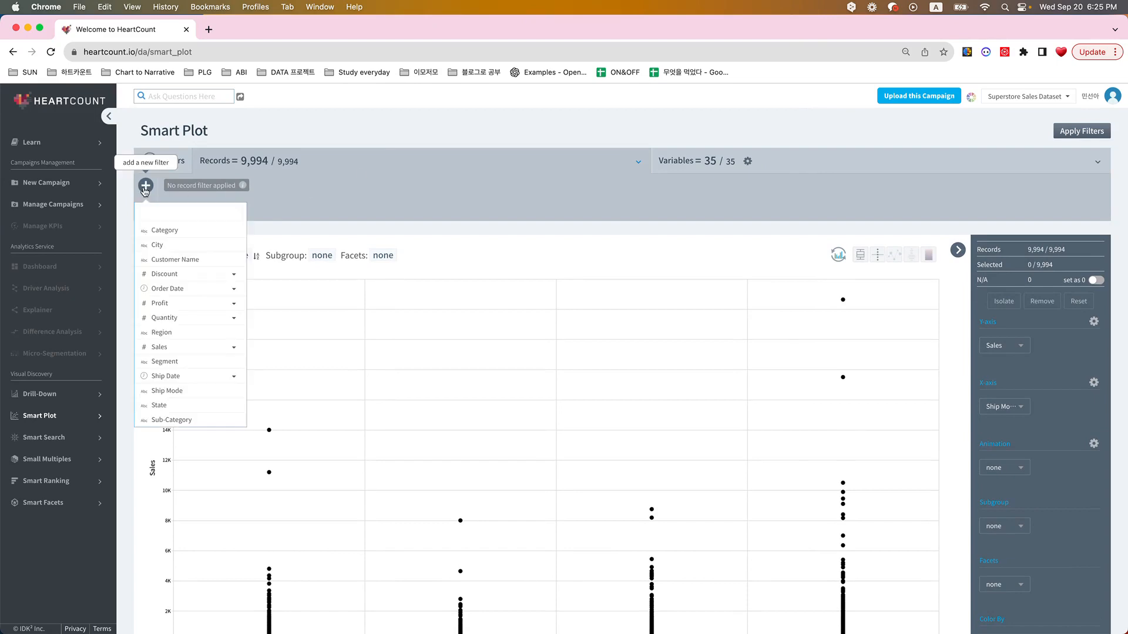
left_click(181, 231)
left_click(176, 220)
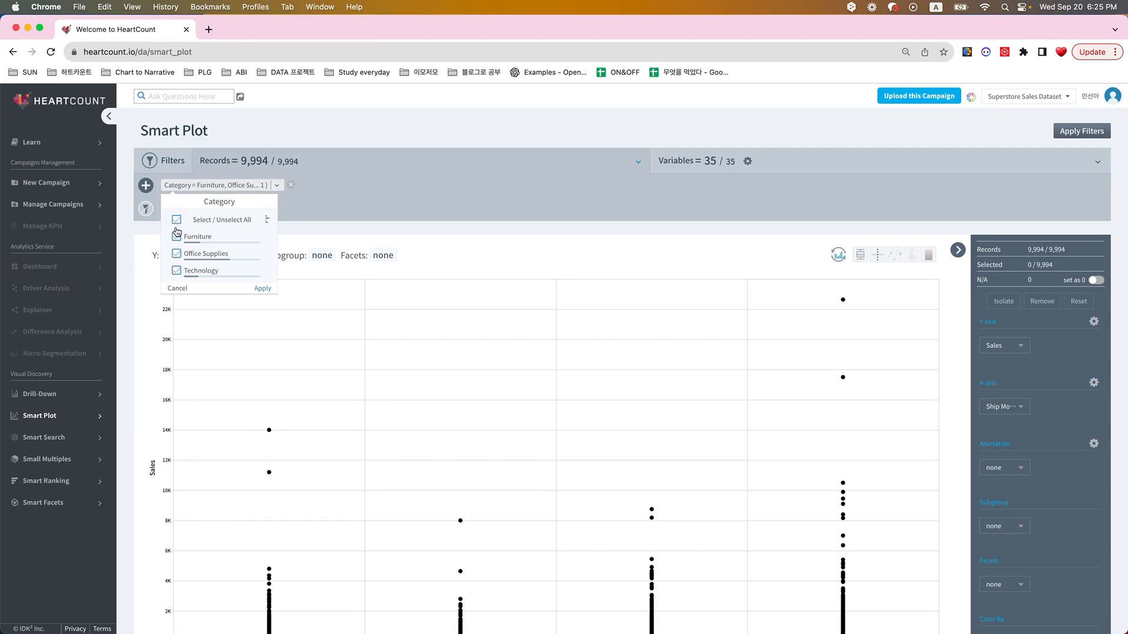
left_click(177, 256)
left_click(262, 289)
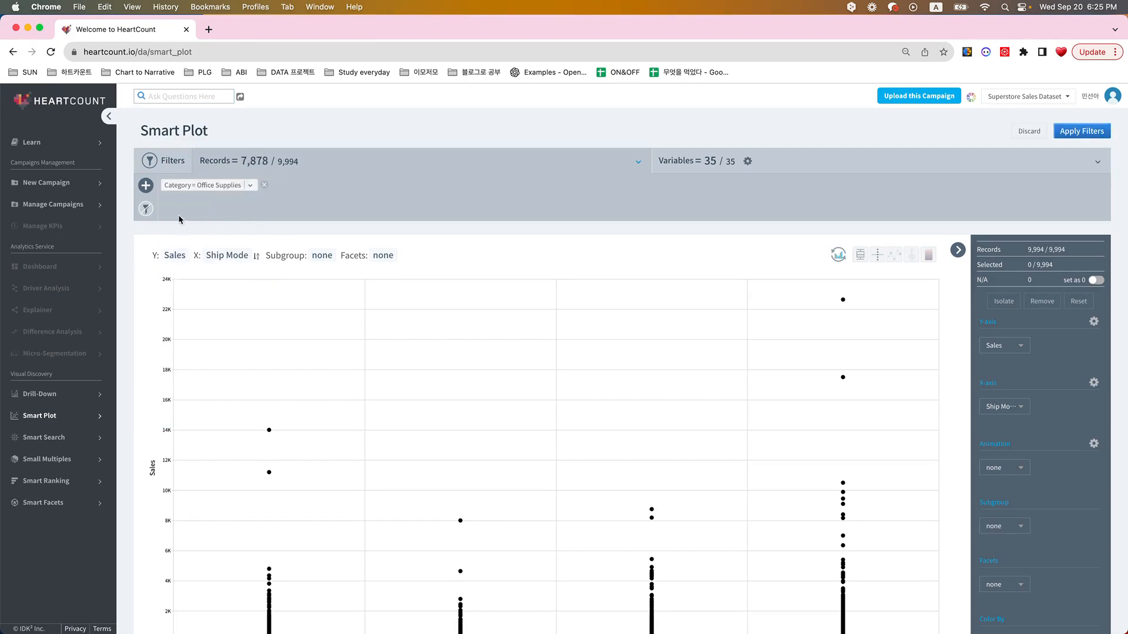
Add a record filter keeping only 2015 for Order Date - Year, and apply both record filters to the plot.
left_click(146, 185)
left_click(236, 291)
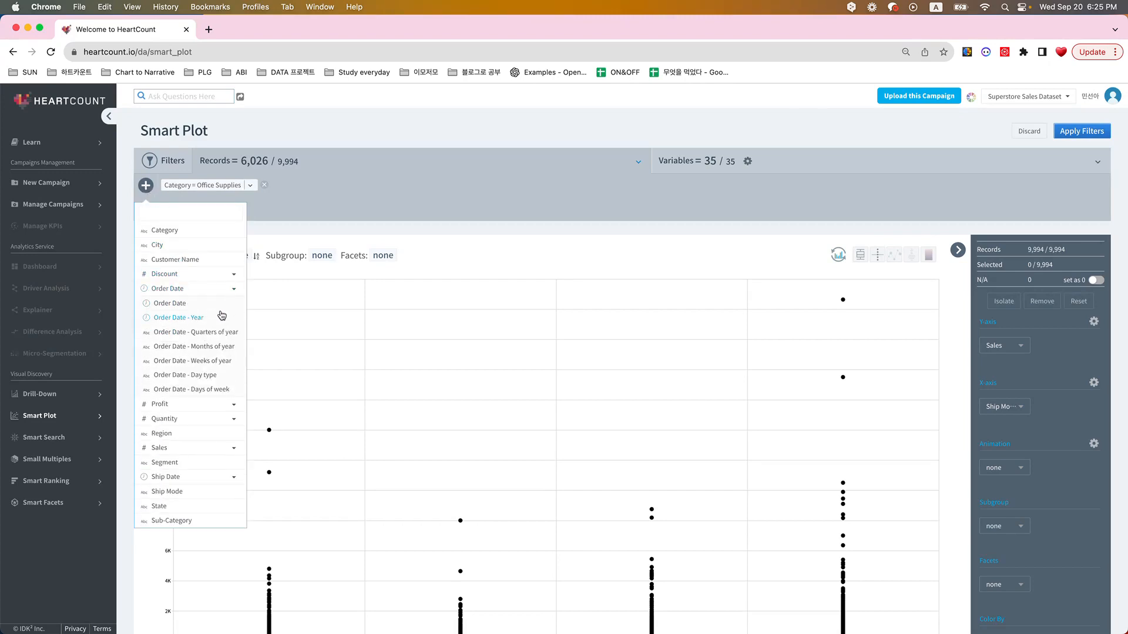
left_click(214, 318)
left_click(288, 220)
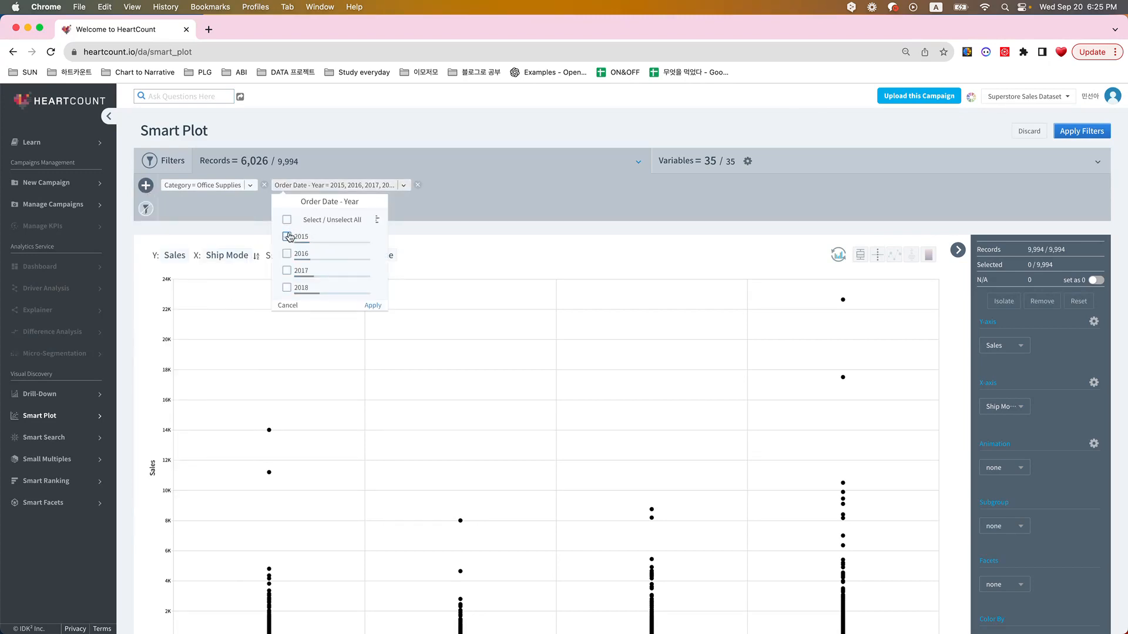
left_click(287, 236)
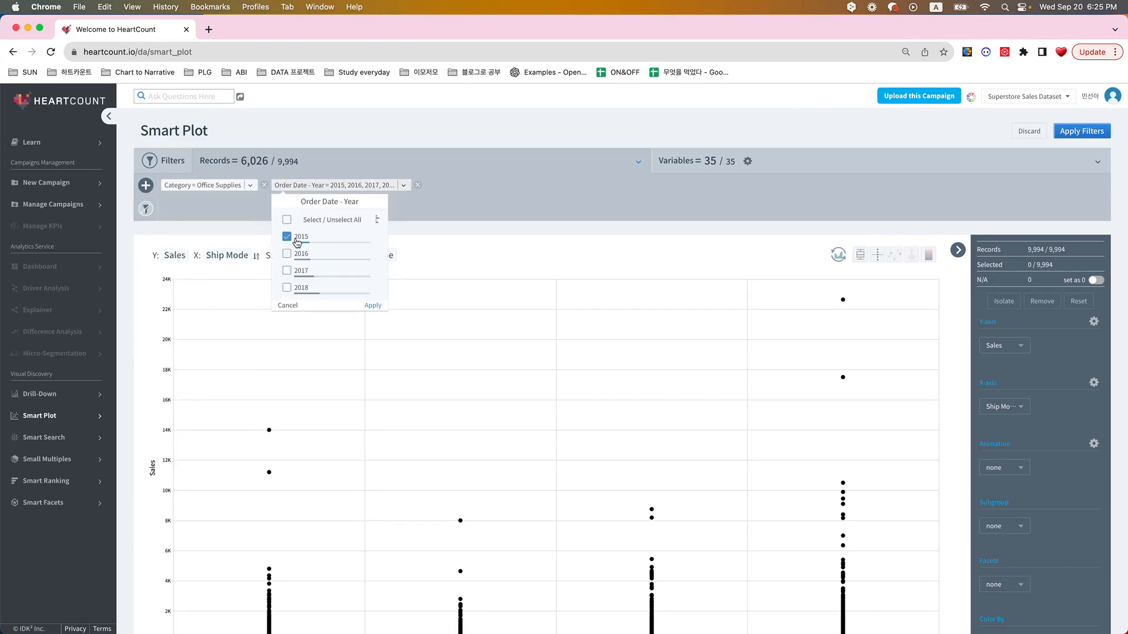
left_click(373, 305)
left_click(1081, 131)
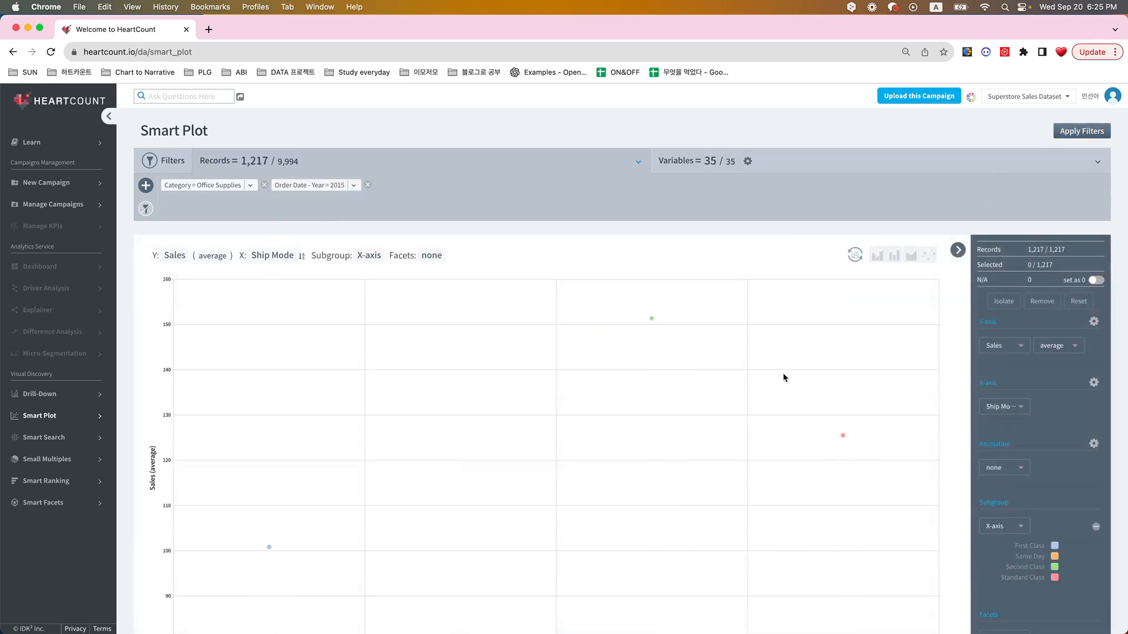
scroll(784, 377, "down", 1)
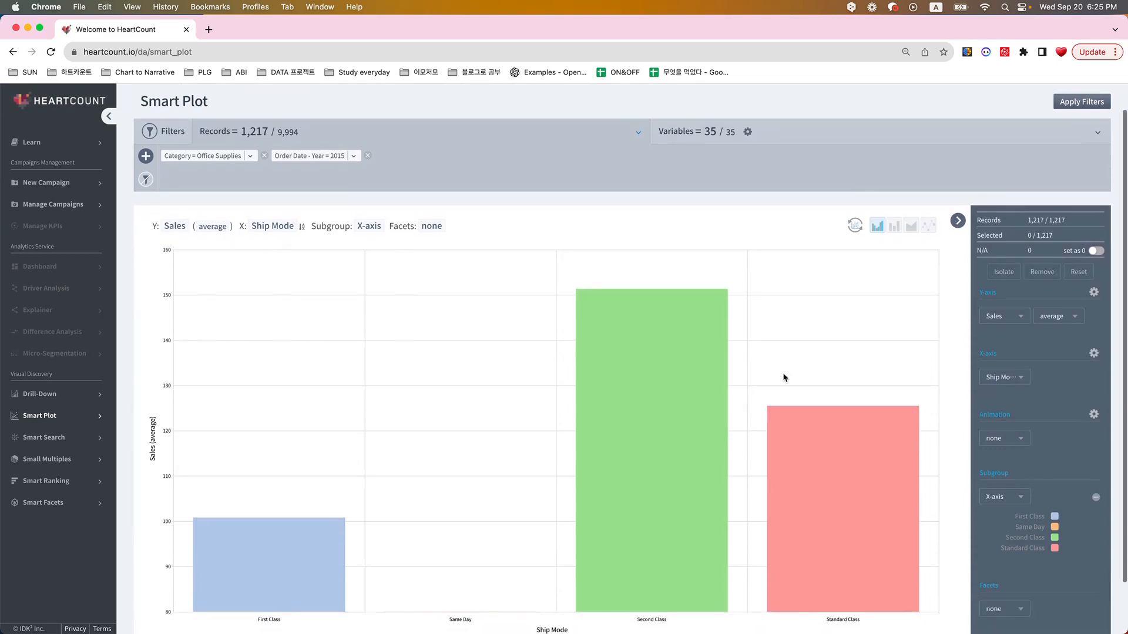
Clear all record filters and apply the change so the plot uses every record.
scroll(784, 377, "down", 1)
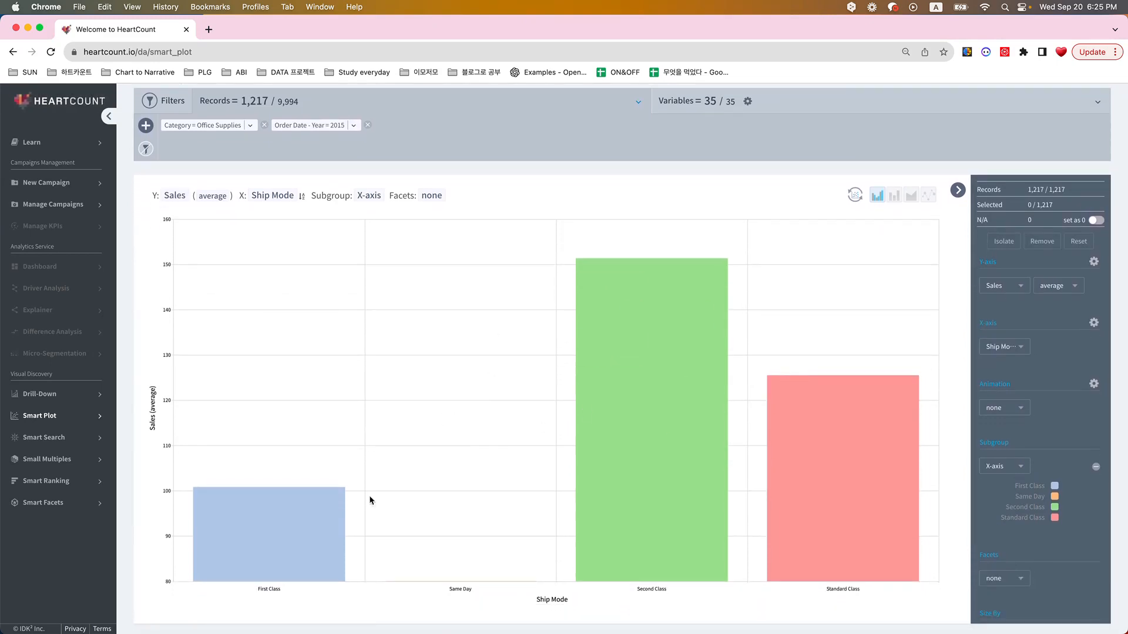
scroll(477, 445, "up", 2)
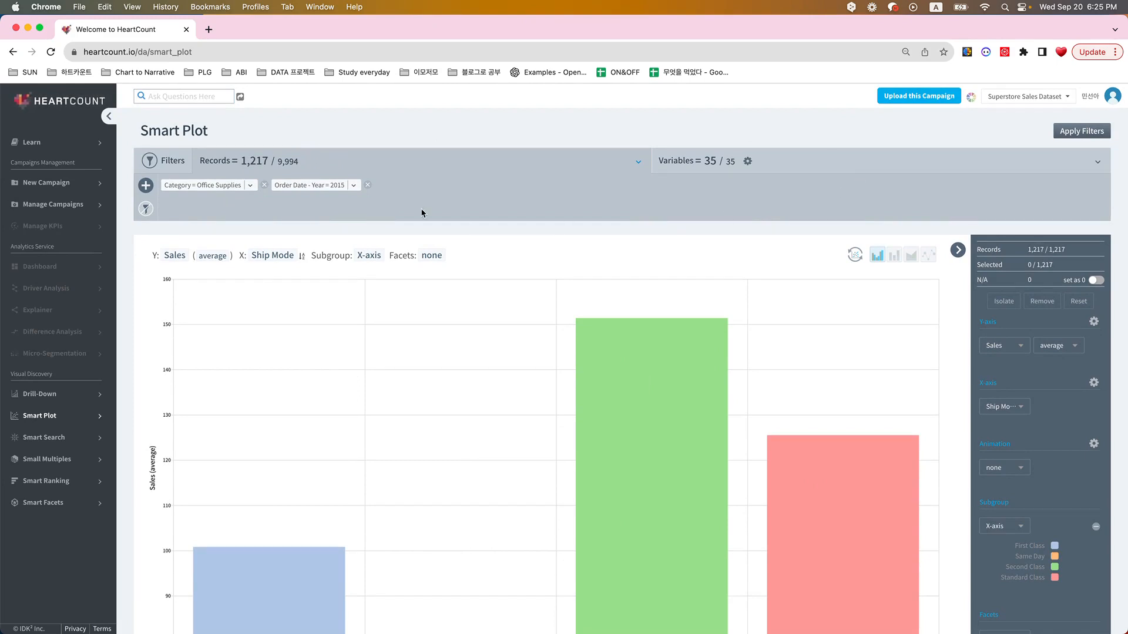
left_click(151, 212)
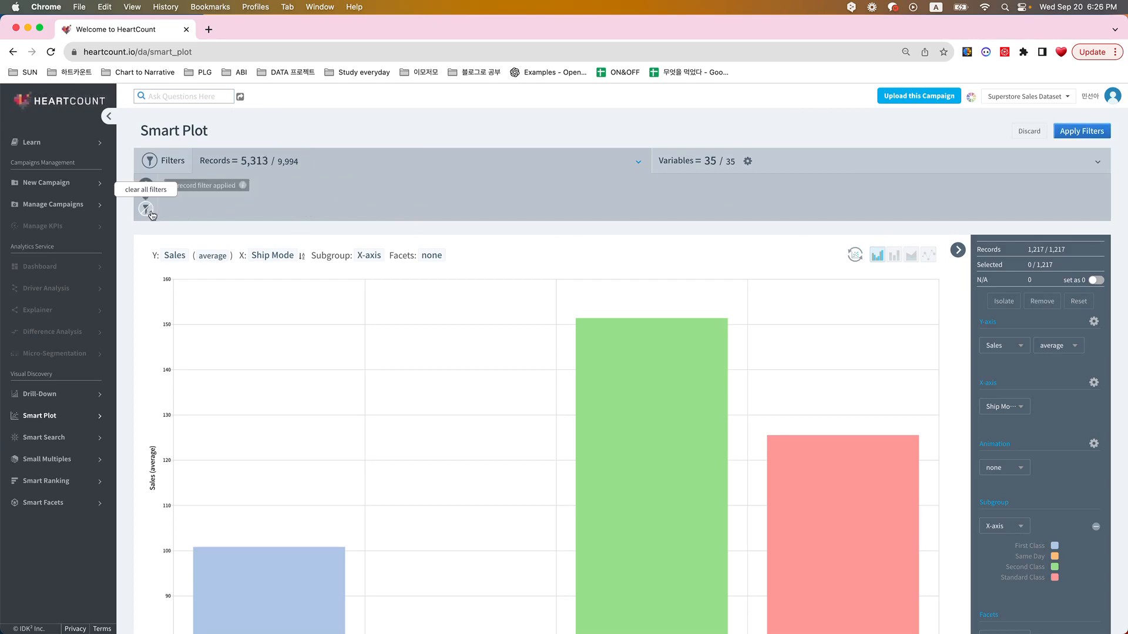
left_click(1106, 134)
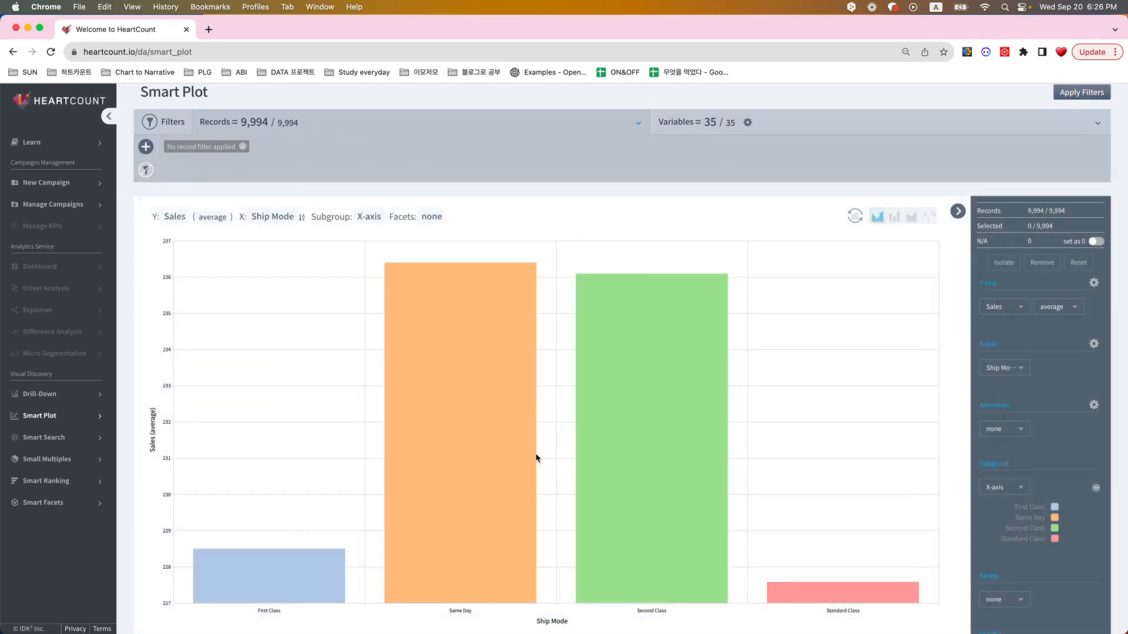
Apply a variable filter that keeps only the Category, Profit, Sales and Sub-Category variables.
scroll(537, 458, "up", 2)
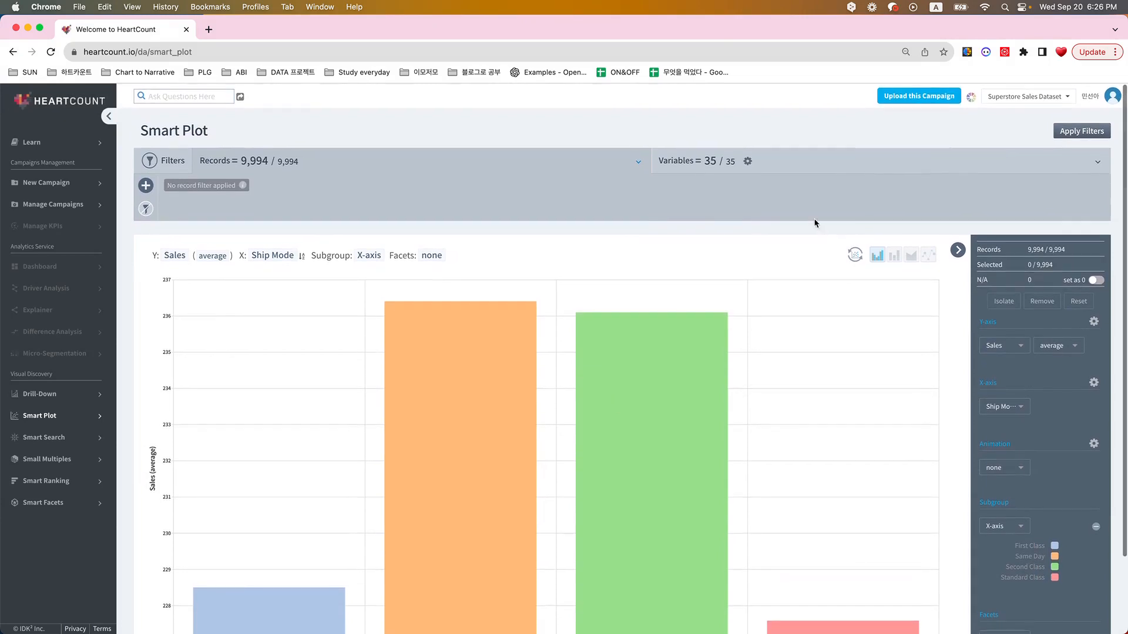
left_click(798, 159)
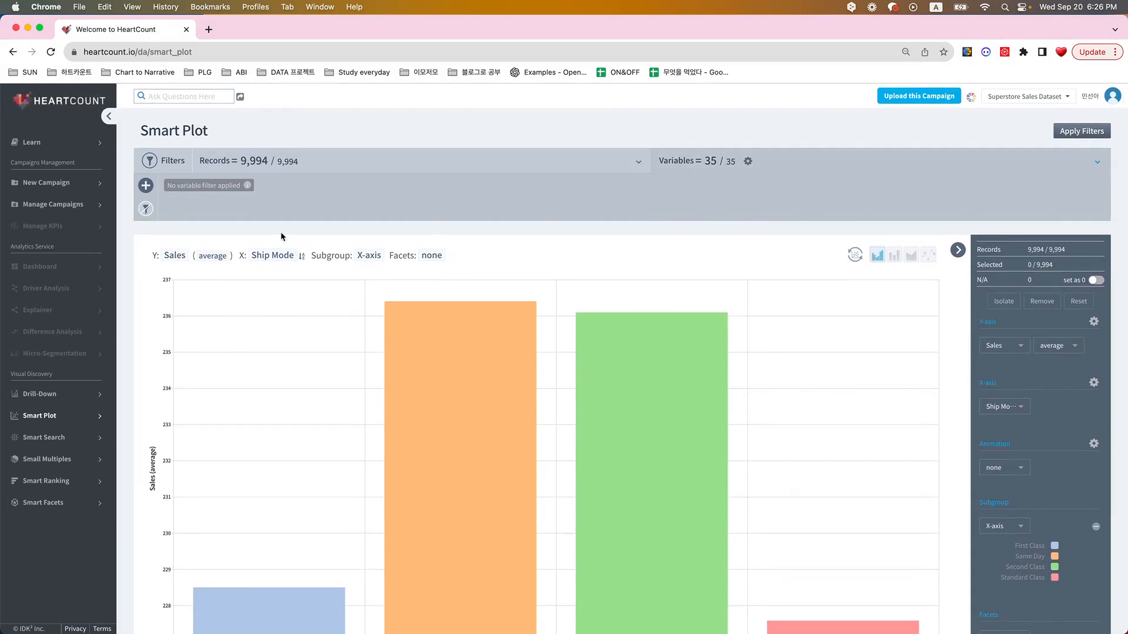
left_click(146, 187)
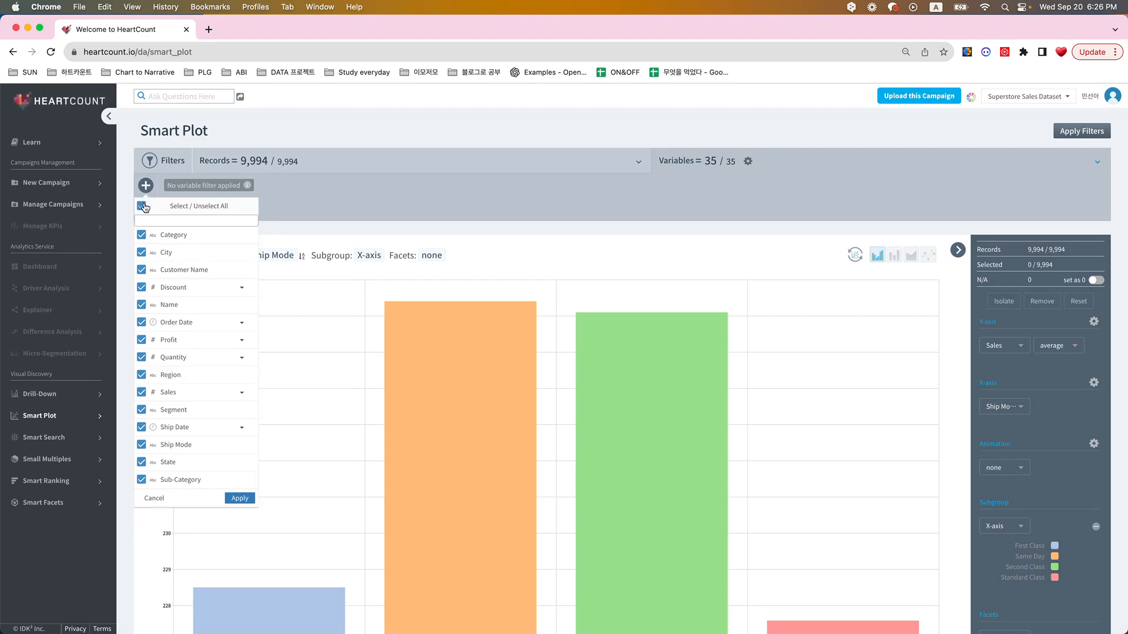
left_click(143, 207)
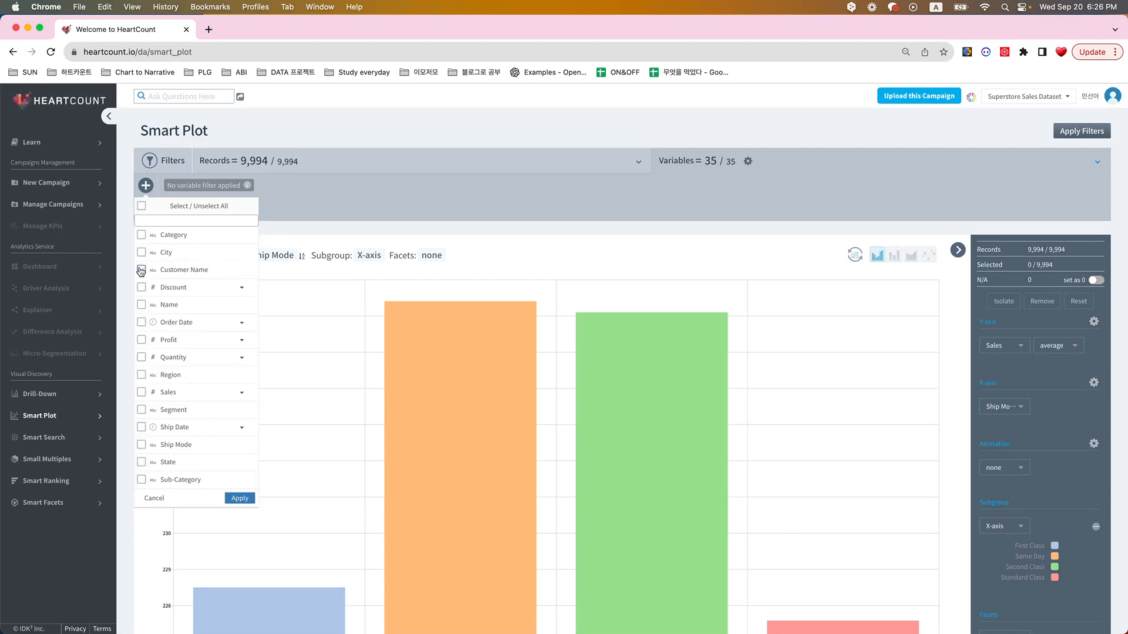
left_click(141, 340)
left_click(141, 392)
left_click(141, 480)
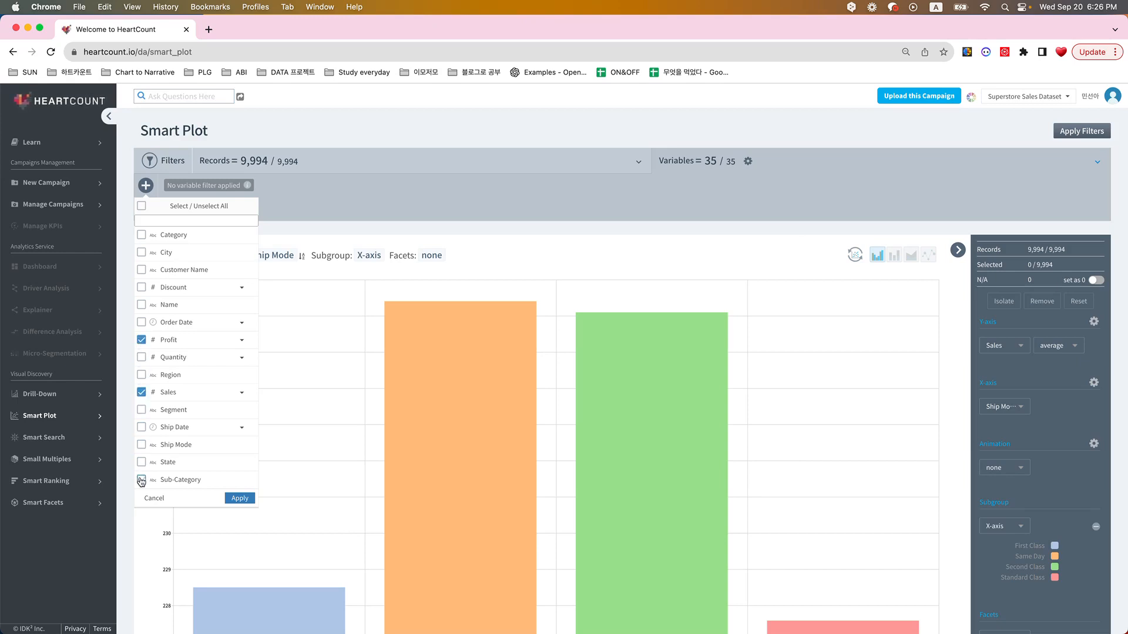
left_click(141, 234)
left_click(234, 498)
left_click(1102, 136)
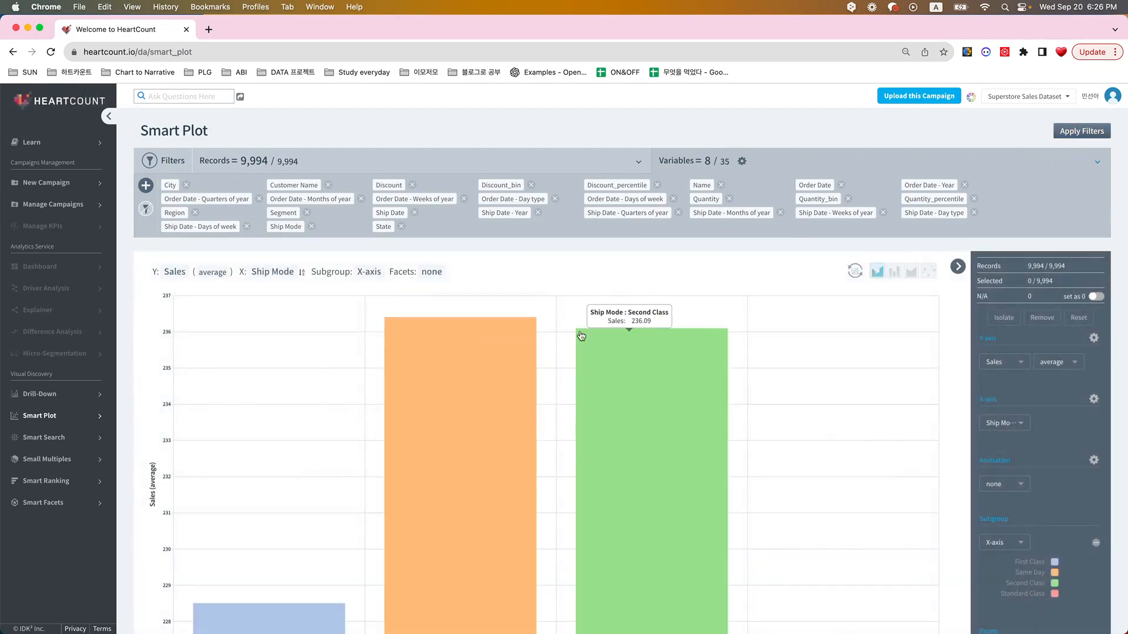
Review the plot under the variable filter, and clear all variable filters without applying the change.
scroll(540, 411, "down", 3)
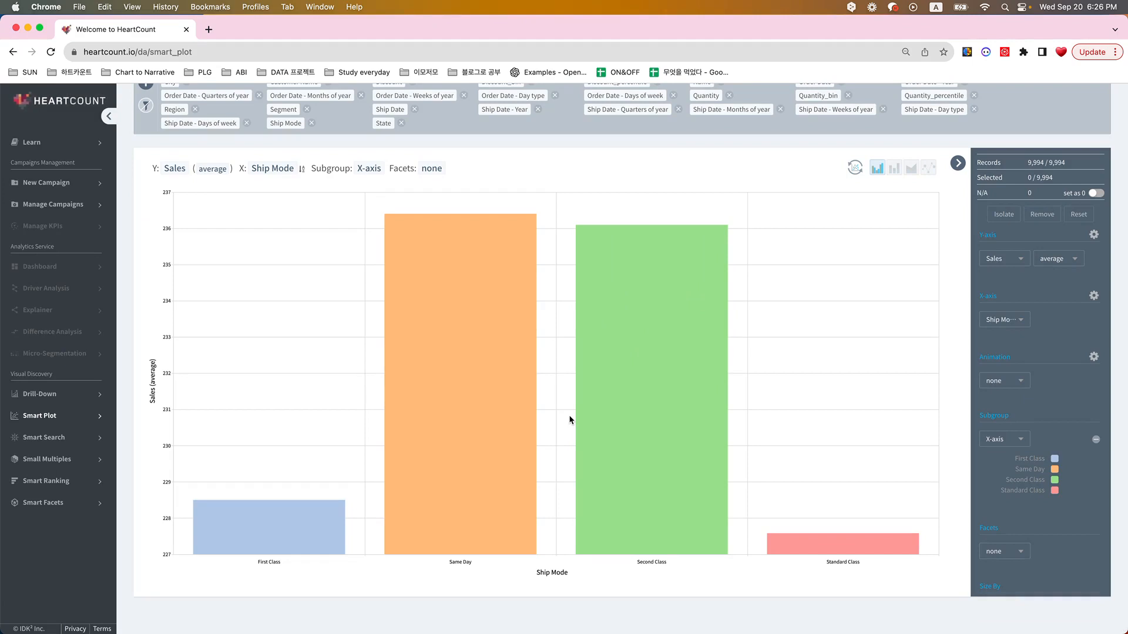
scroll(569, 420, "up", 2)
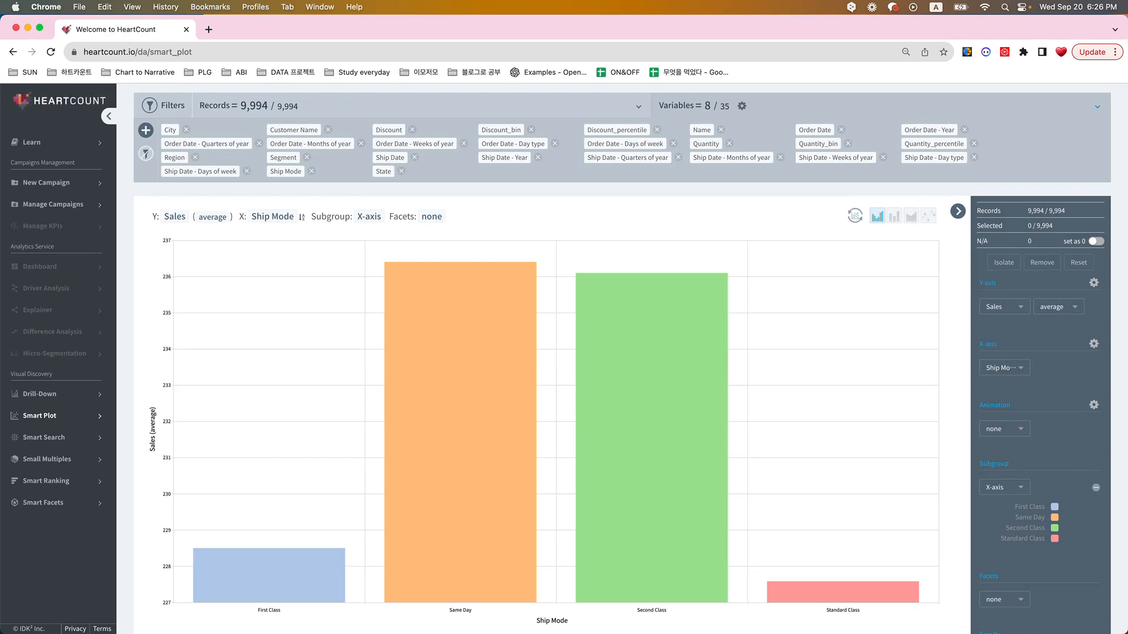
left_click(146, 154)
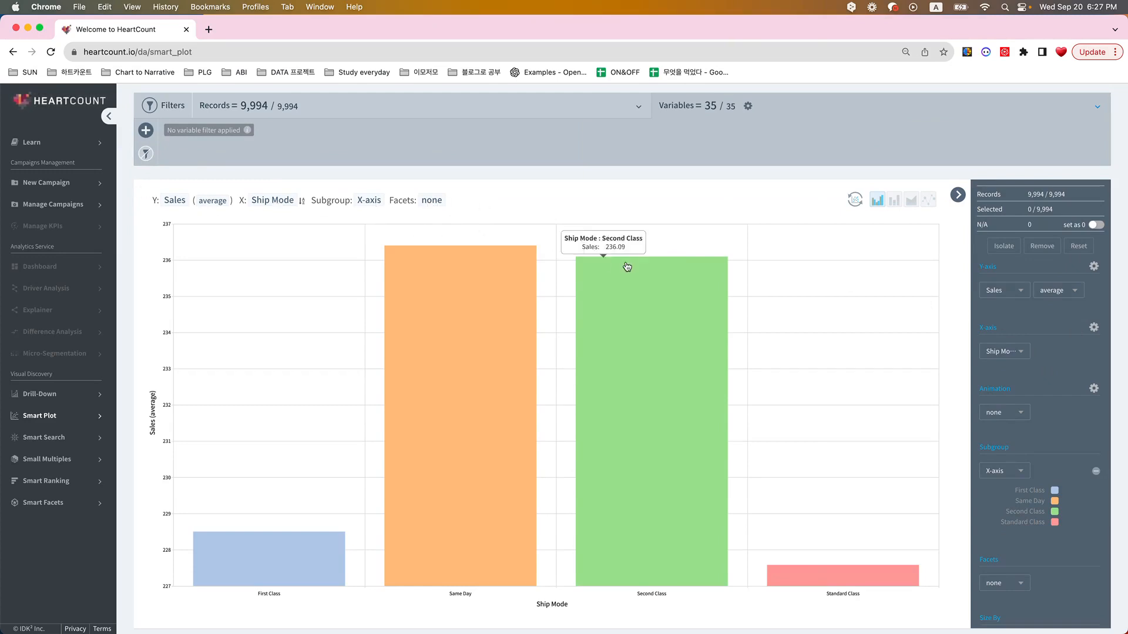
Set the plot's Y-axis to Profit and its X-axis to Region.
scroll(629, 266, "down", 1)
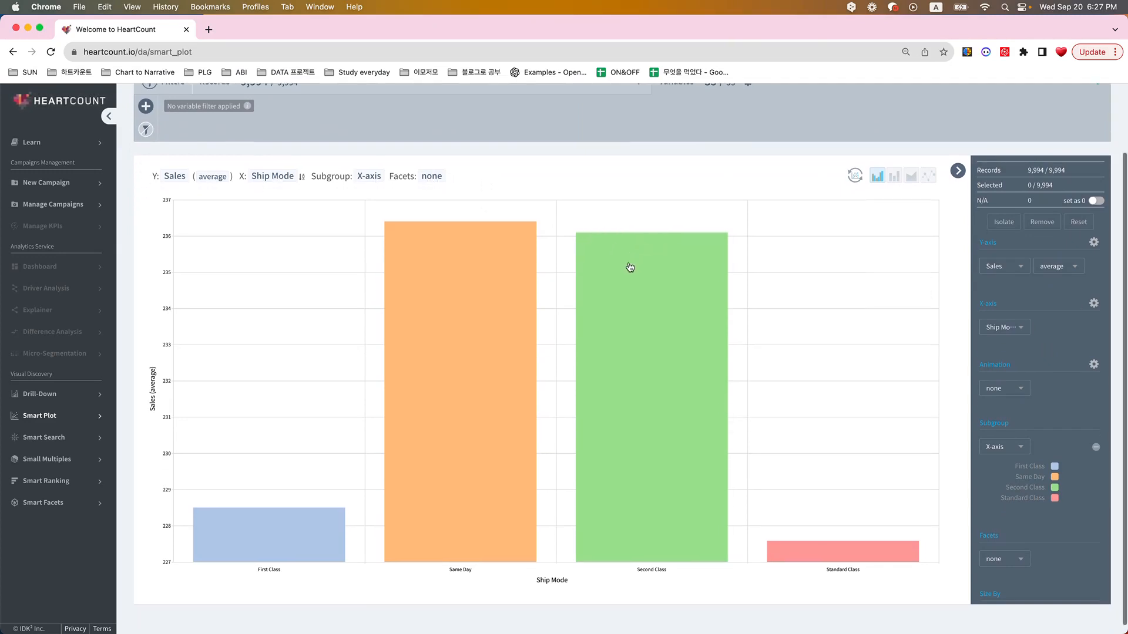
left_click(1004, 270)
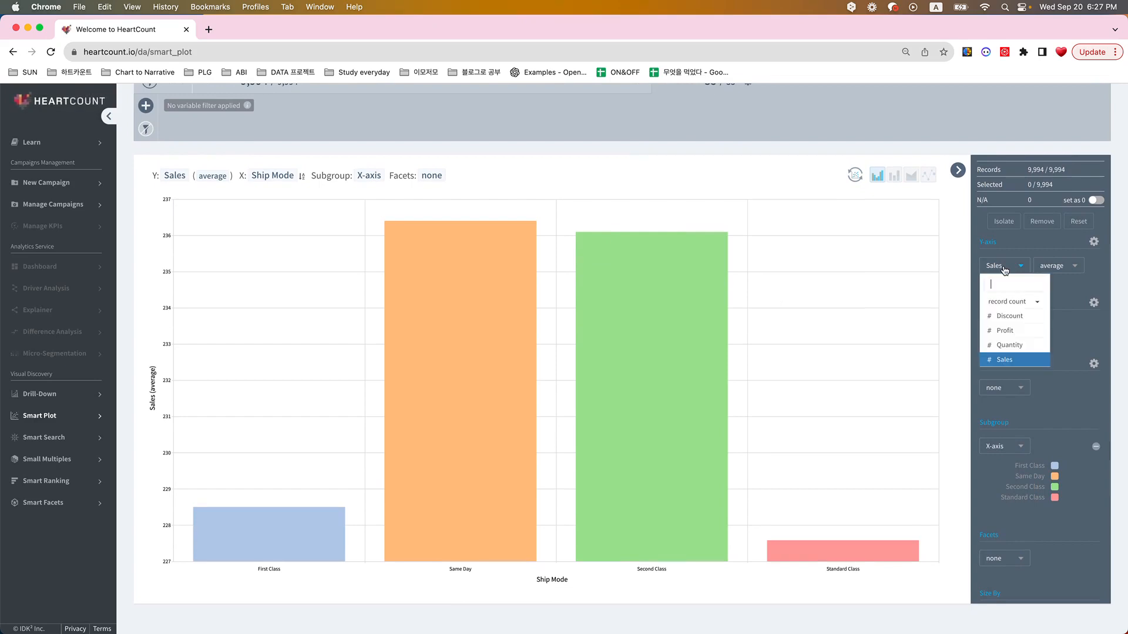
left_click(1001, 338)
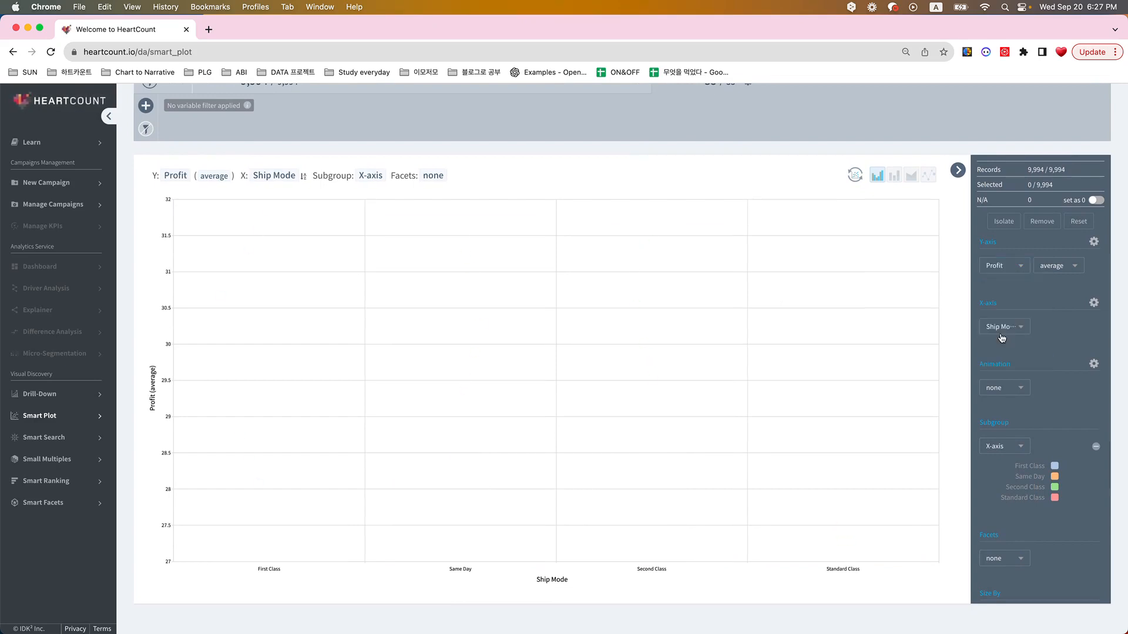
left_click(1002, 336)
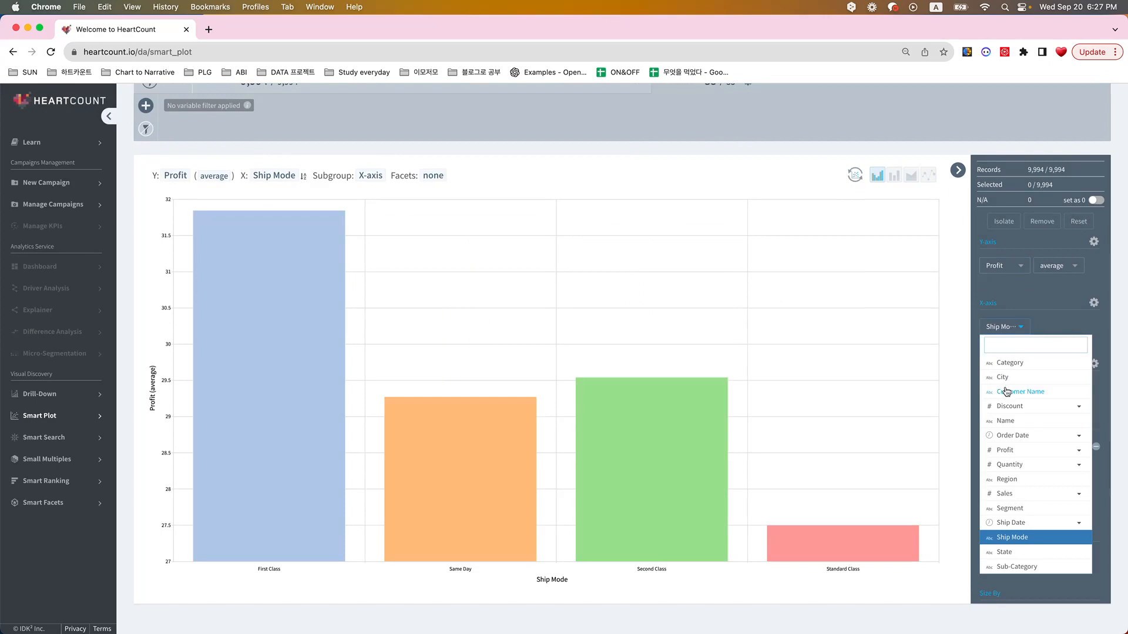
left_click(1008, 481)
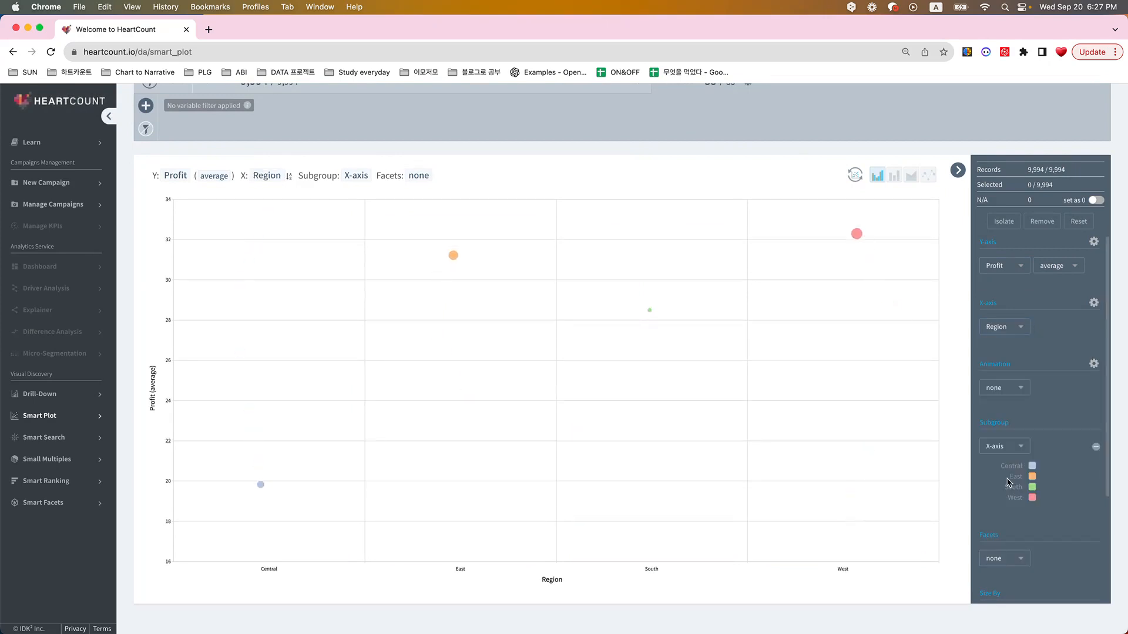
Split the Region bars into subgroups by Ship Mode.
left_click(999, 450)
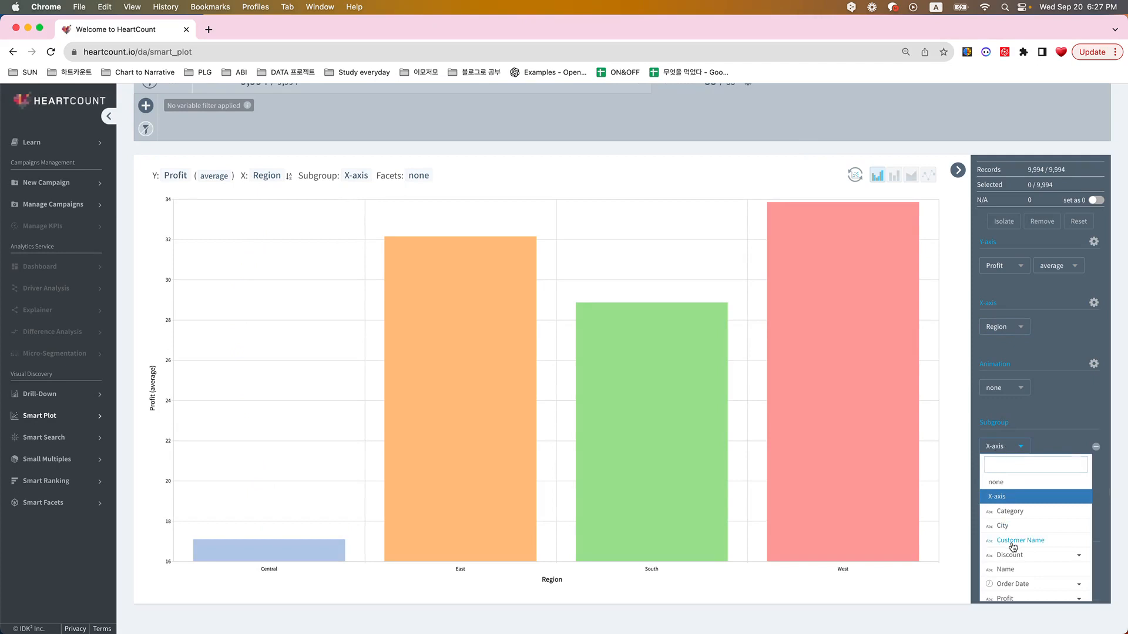
scroll(1011, 543, "down", 5)
scroll(1011, 547, "down", 2)
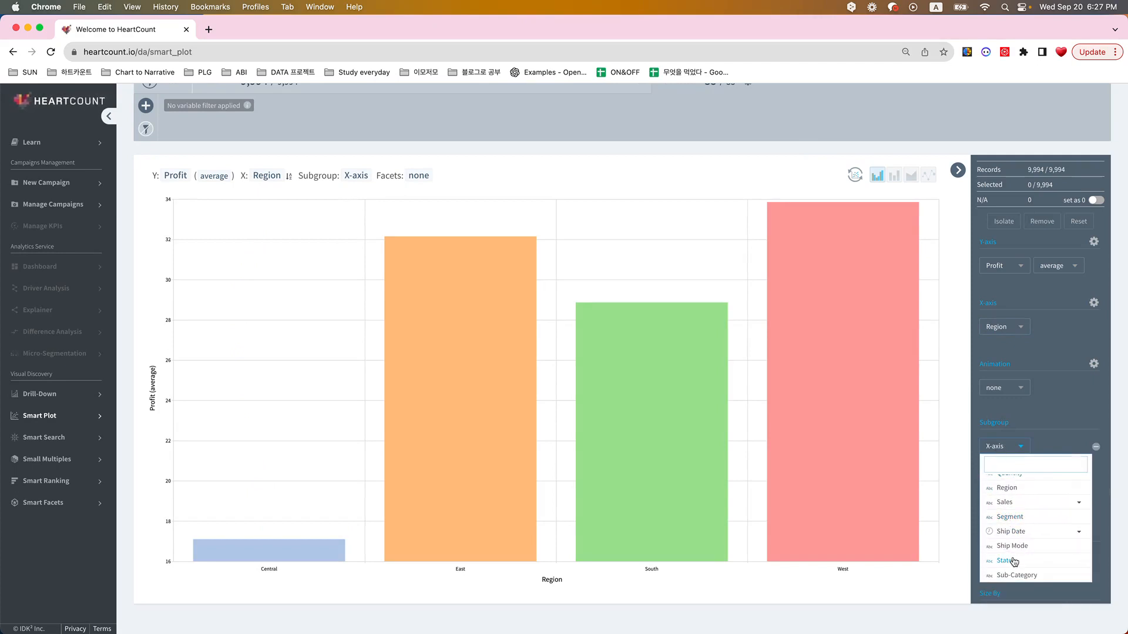
left_click(1011, 546)
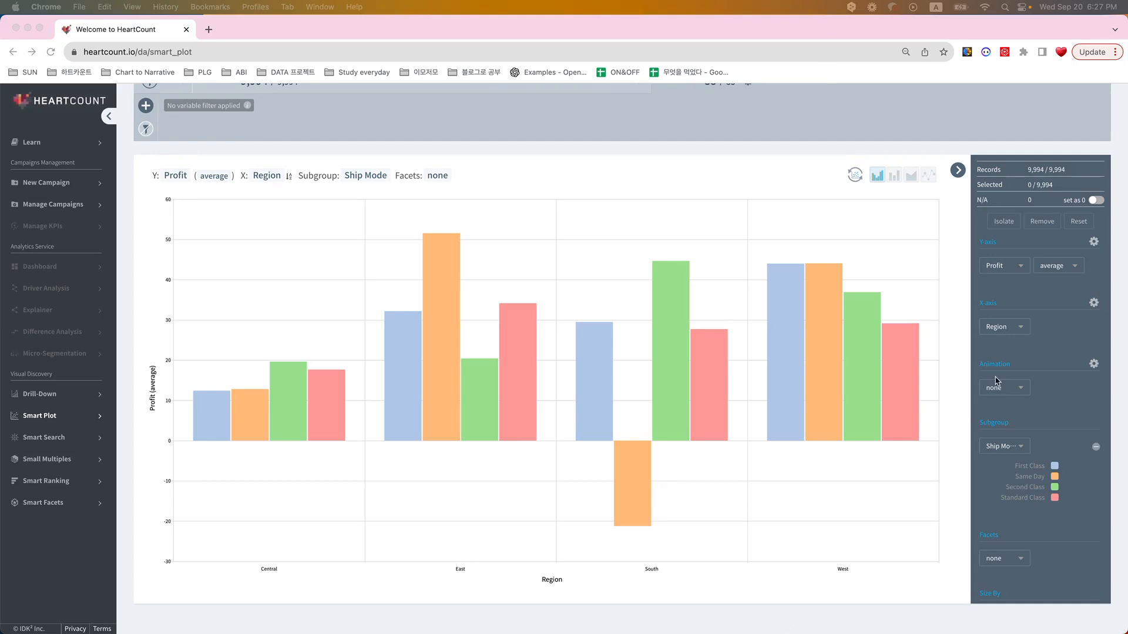
Change the plot's X-axis to Segment and its subgroup to Sub-Category.
scroll(1031, 323, "up", 3)
scroll(1033, 321, "down", 1)
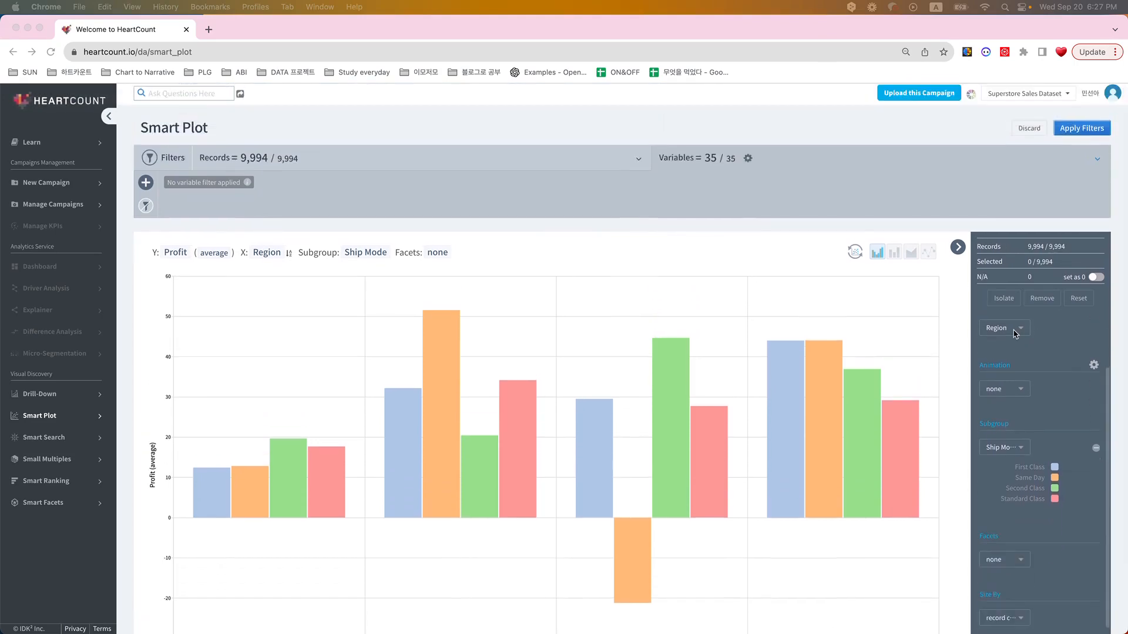
left_click(1004, 328)
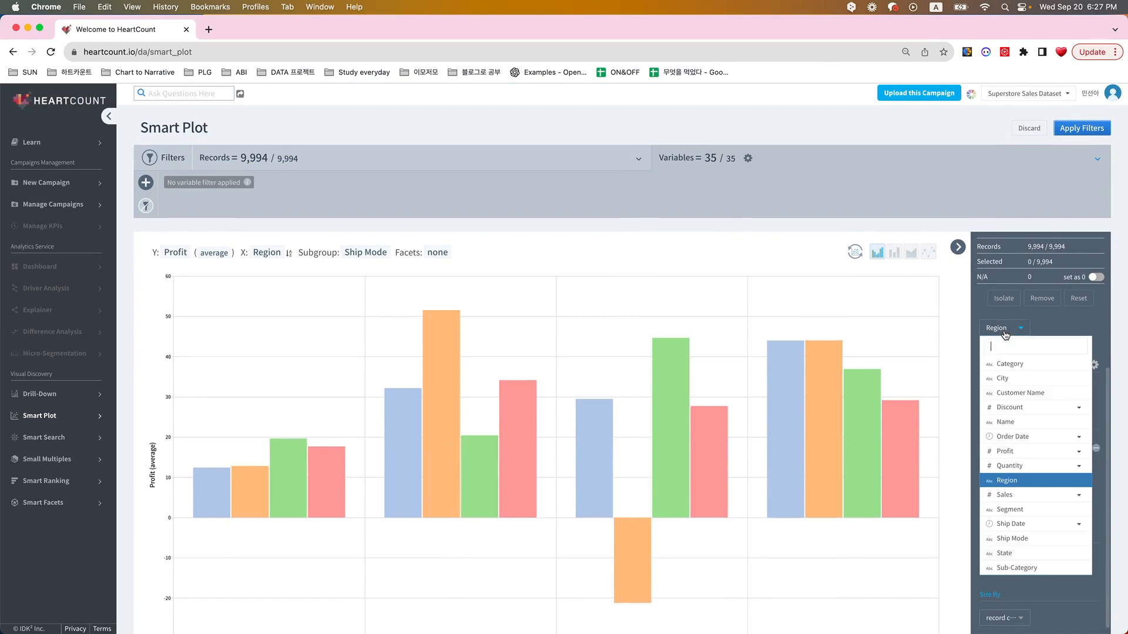
left_click(1044, 509)
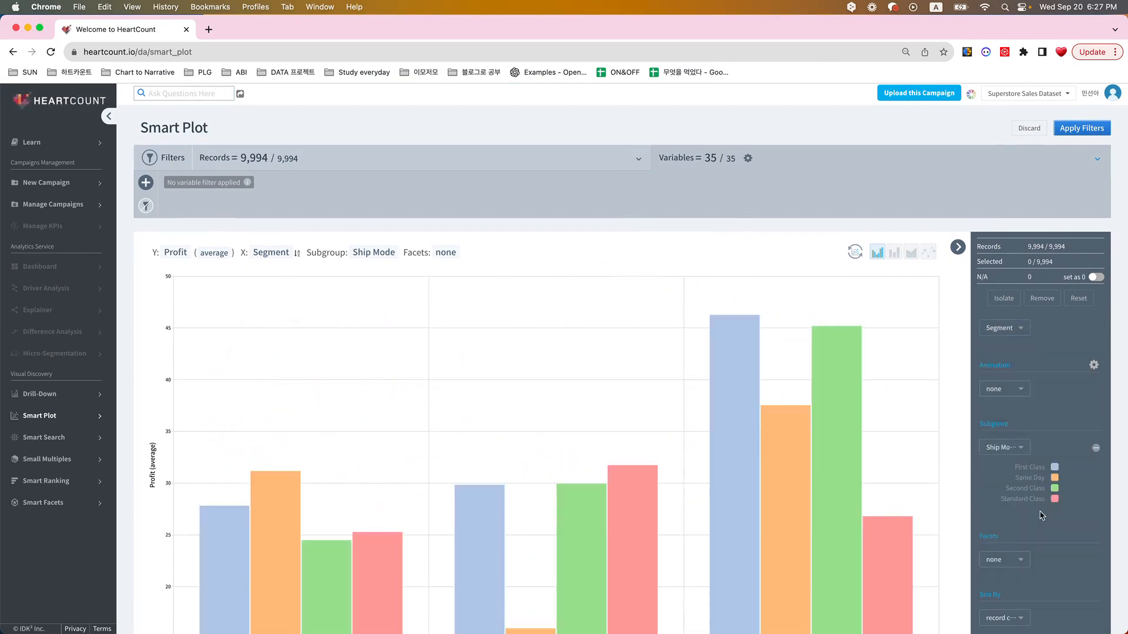
left_click(1008, 447)
scroll(1022, 605, "down", 3)
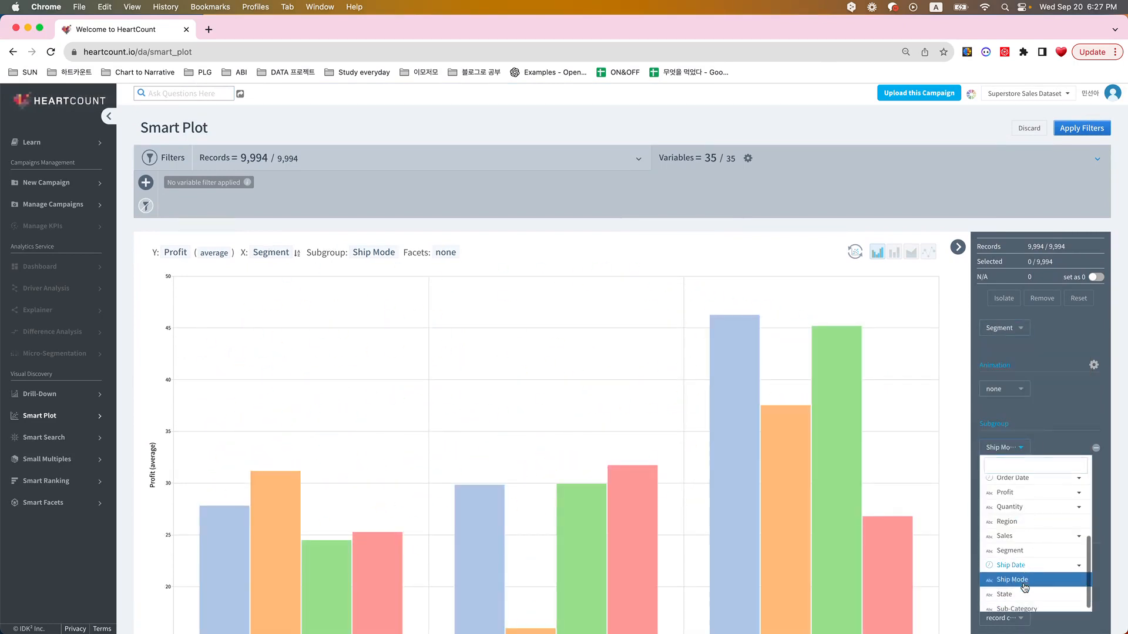
left_click(1020, 608)
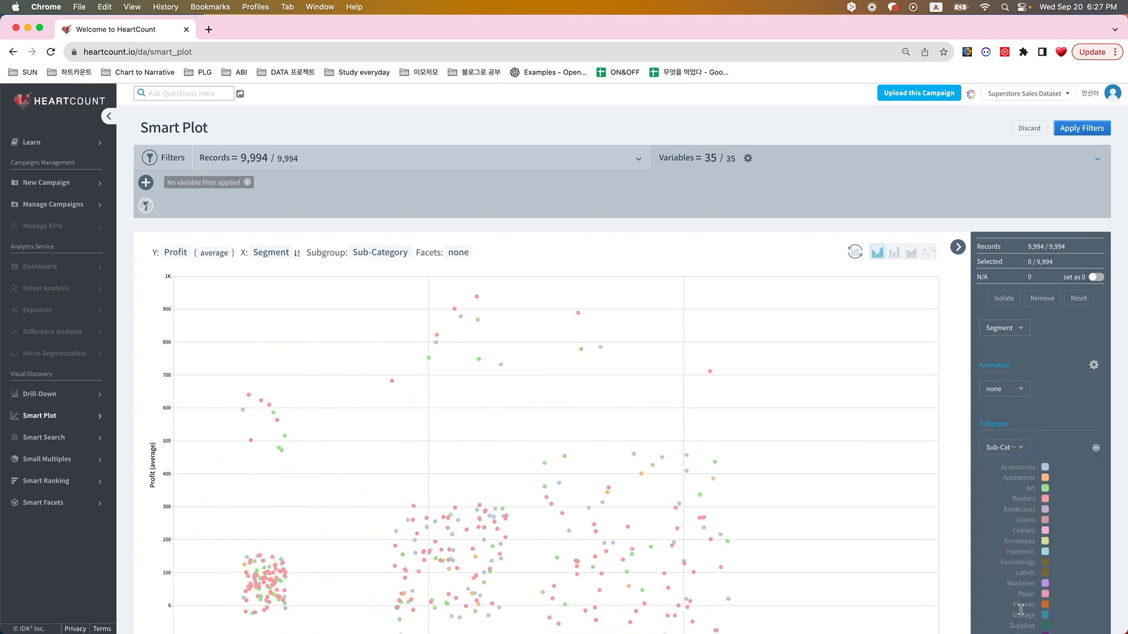
Switch the average Profit bar chart to a plot of individual record points.
scroll(1028, 593, "down", 2)
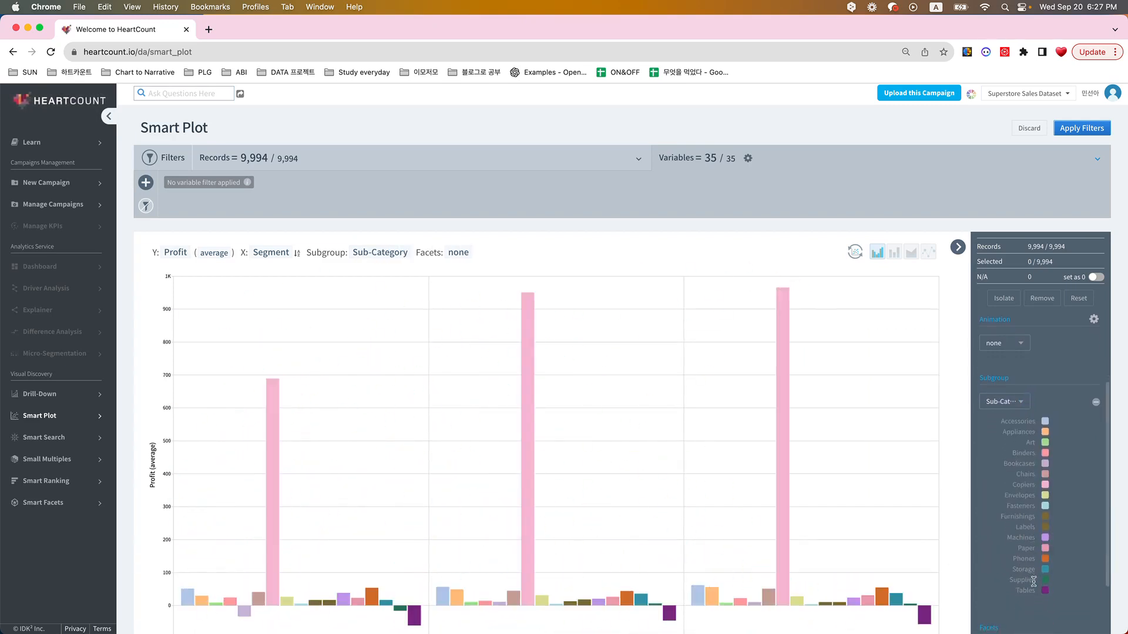
scroll(884, 545, "down", 2)
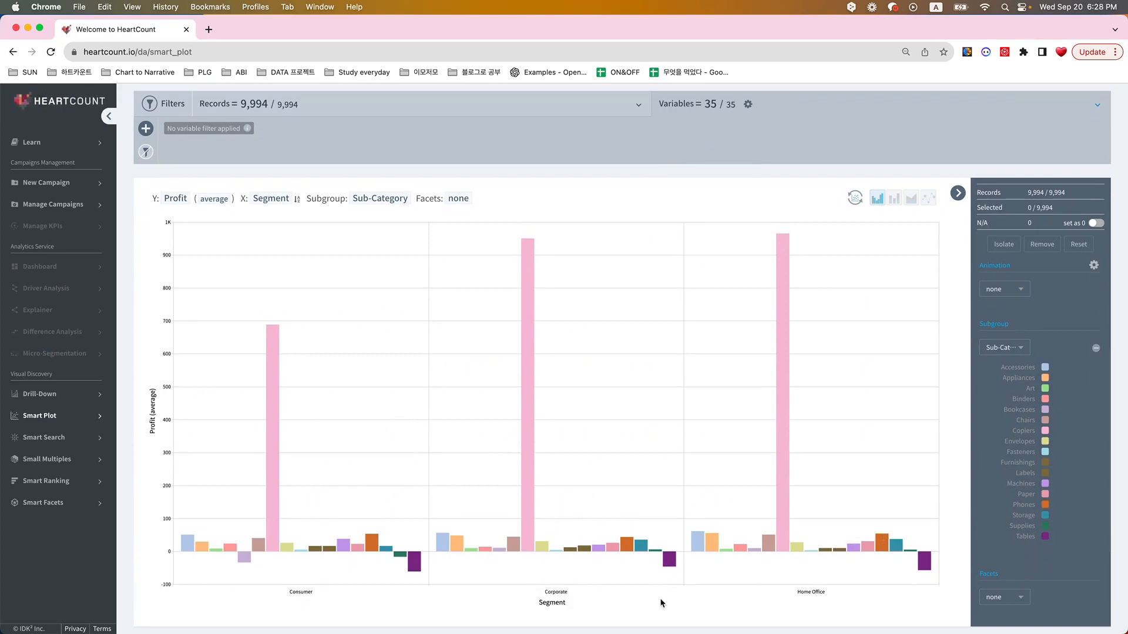
left_click(856, 198)
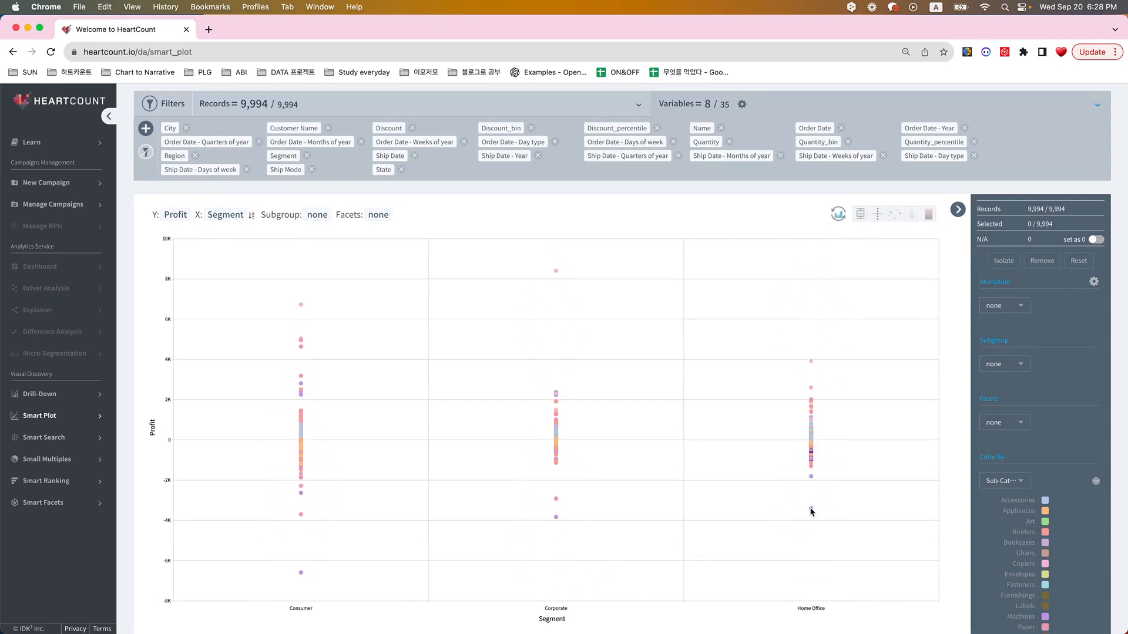
Clear all variable filters and apply the change to the individual record plot.
scroll(822, 510, "down", 1)
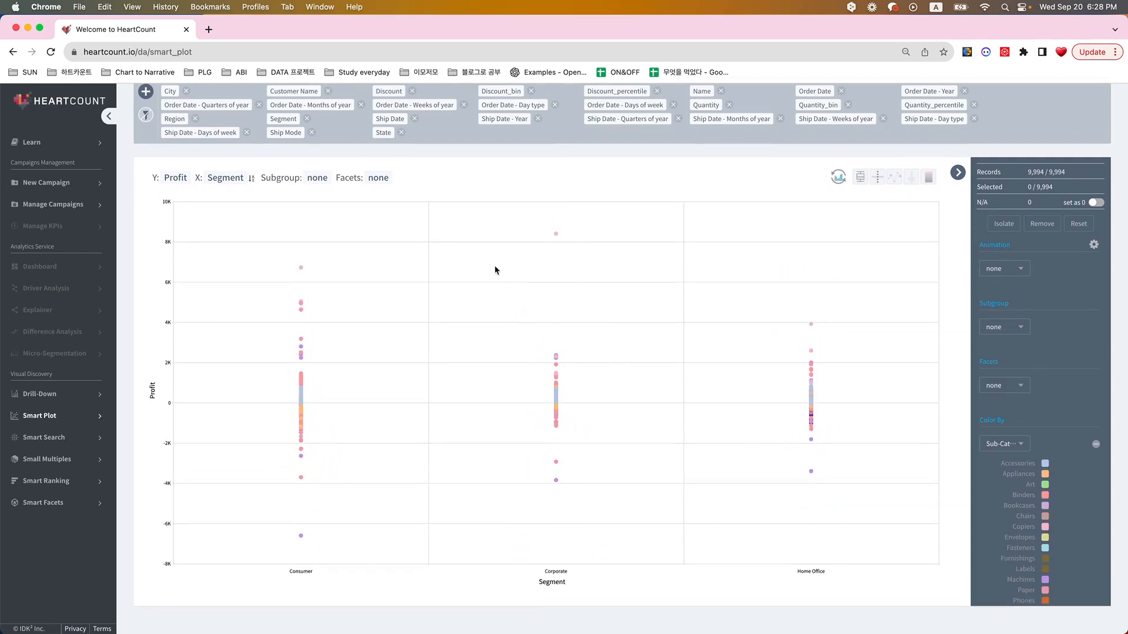
scroll(465, 200, "up", 1)
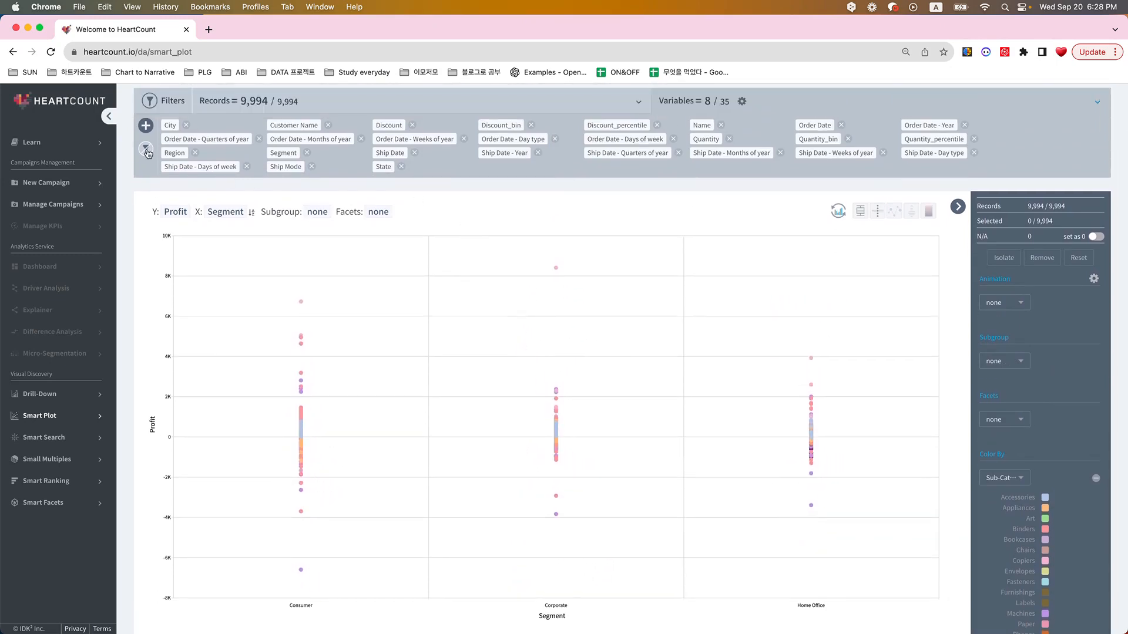
left_click(146, 150)
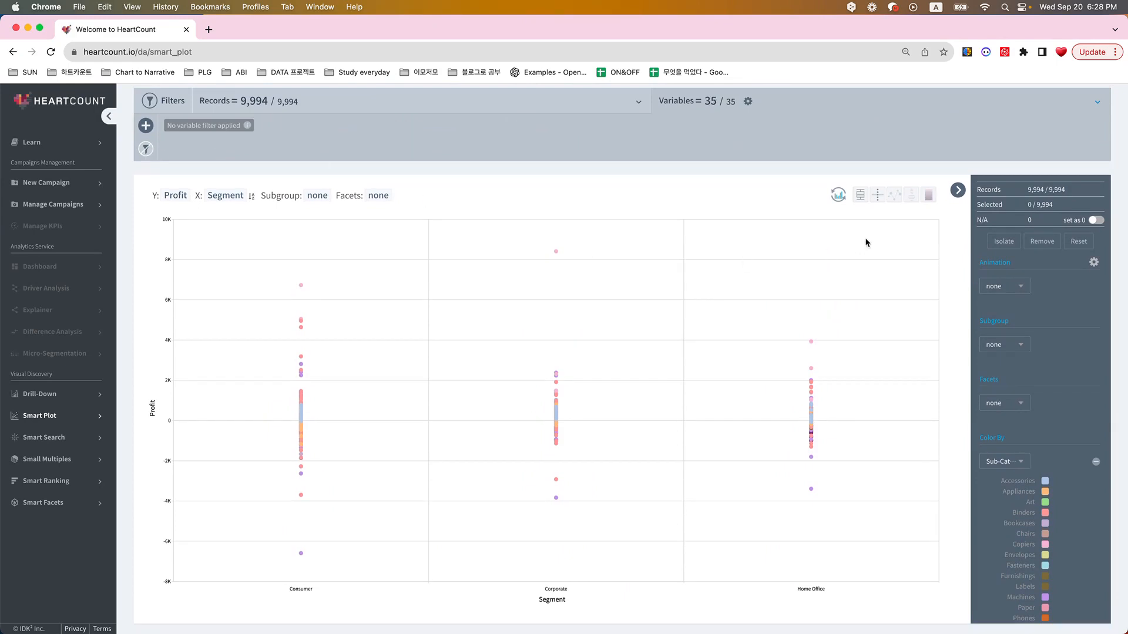
scroll(787, 244, "up", 2)
left_click(1085, 132)
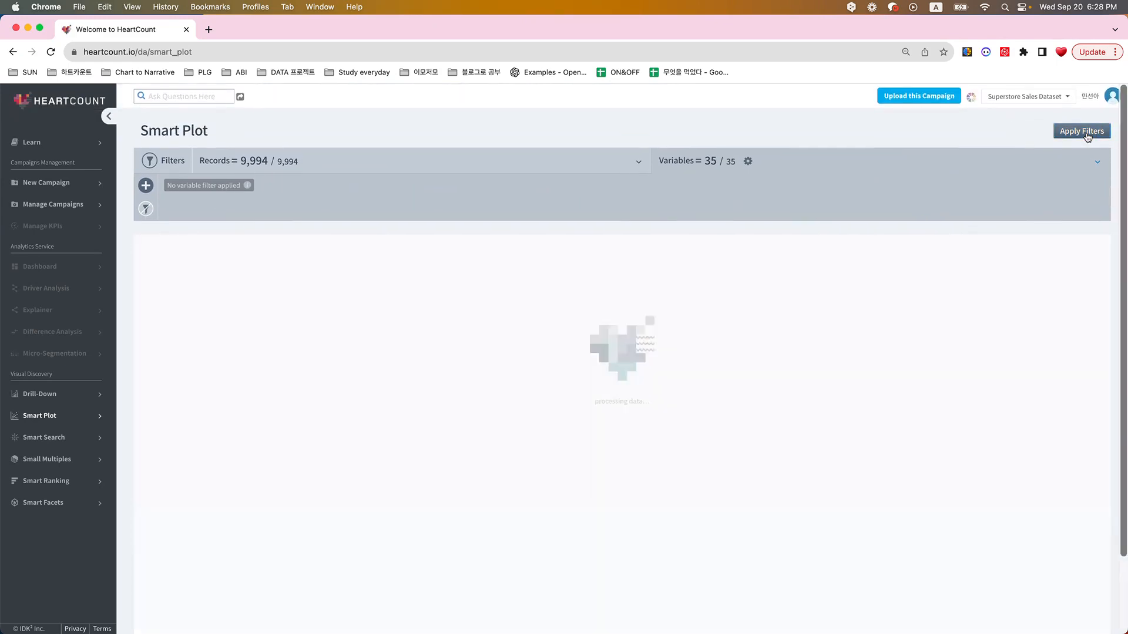
Select all data points in the Corporate segment of the plot.
scroll(743, 365, "down", 2)
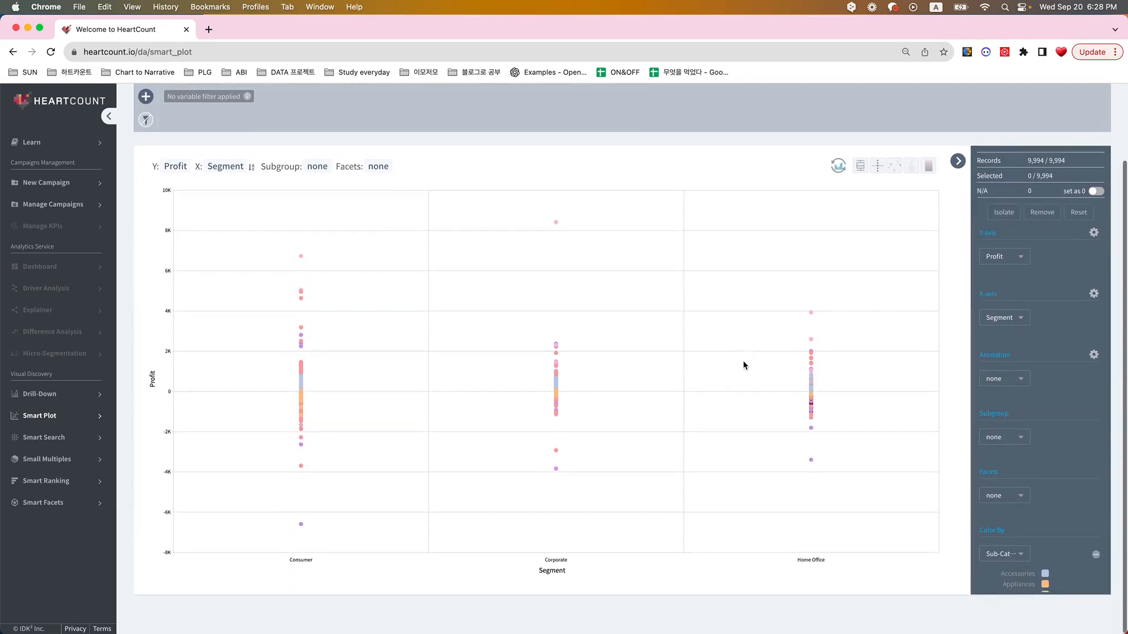
left_click_drag(489, 192, 651, 595)
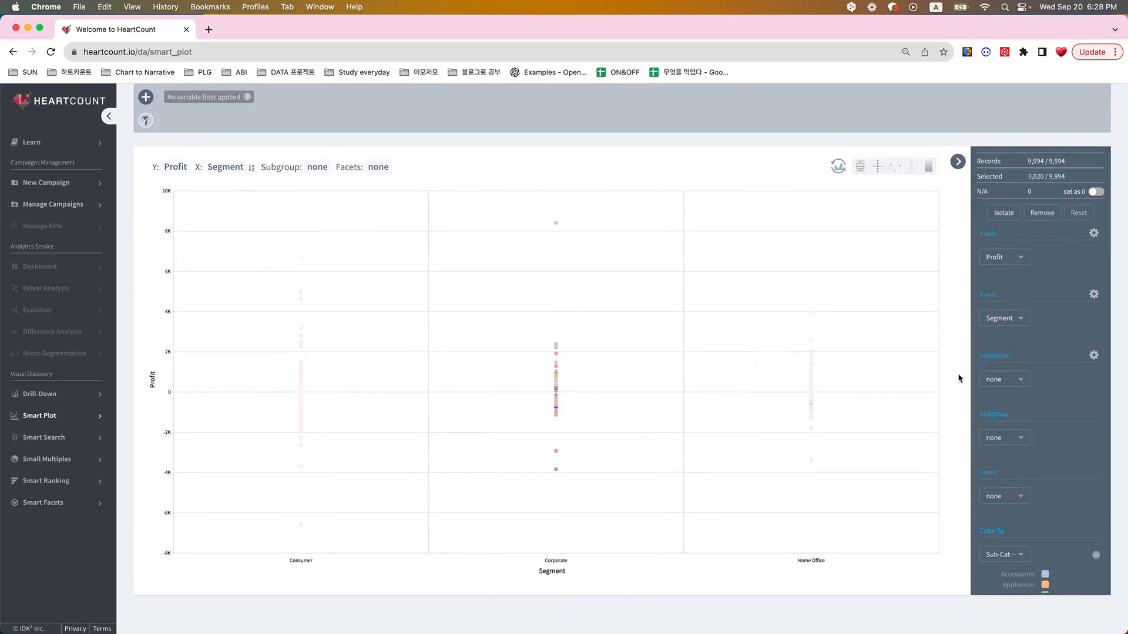
Isolate the selected Corporate records in the plot, and restore all records.
left_click(1009, 214)
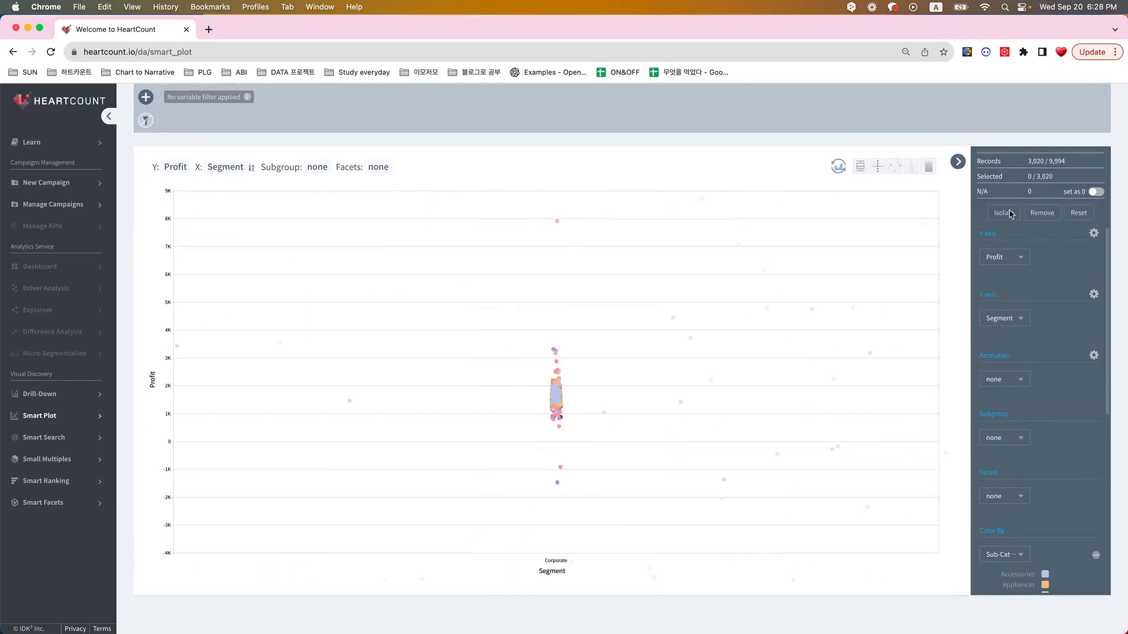
left_click(1084, 215)
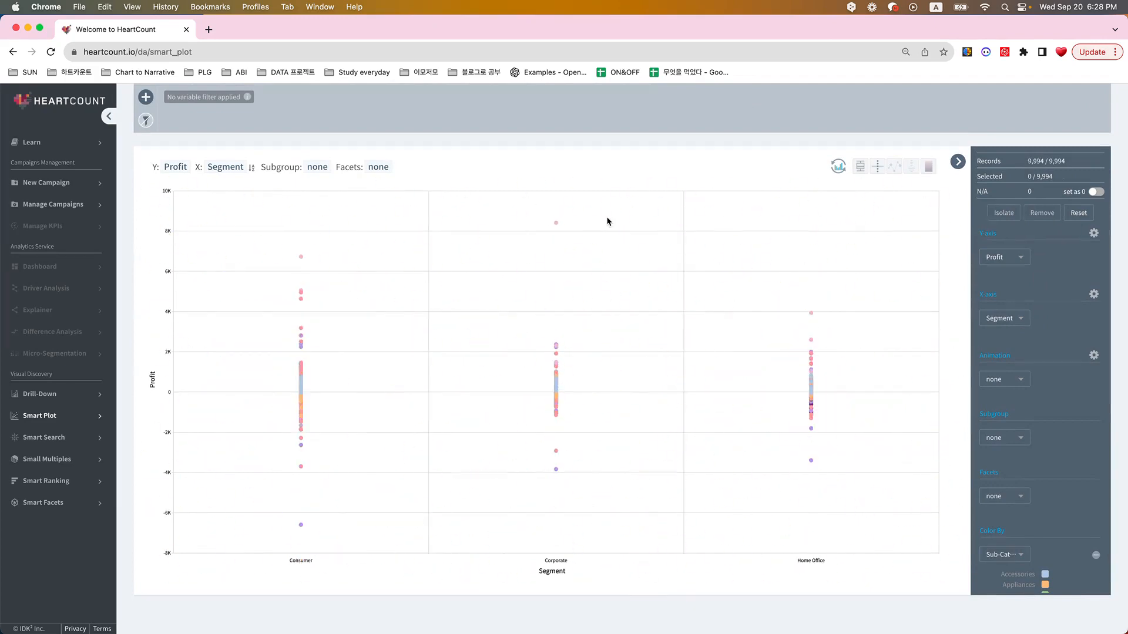
Select the points of both the Corporate and Home Office segments and isolate them in the plot.
left_click_drag(506, 201, 897, 608)
left_click(1003, 214)
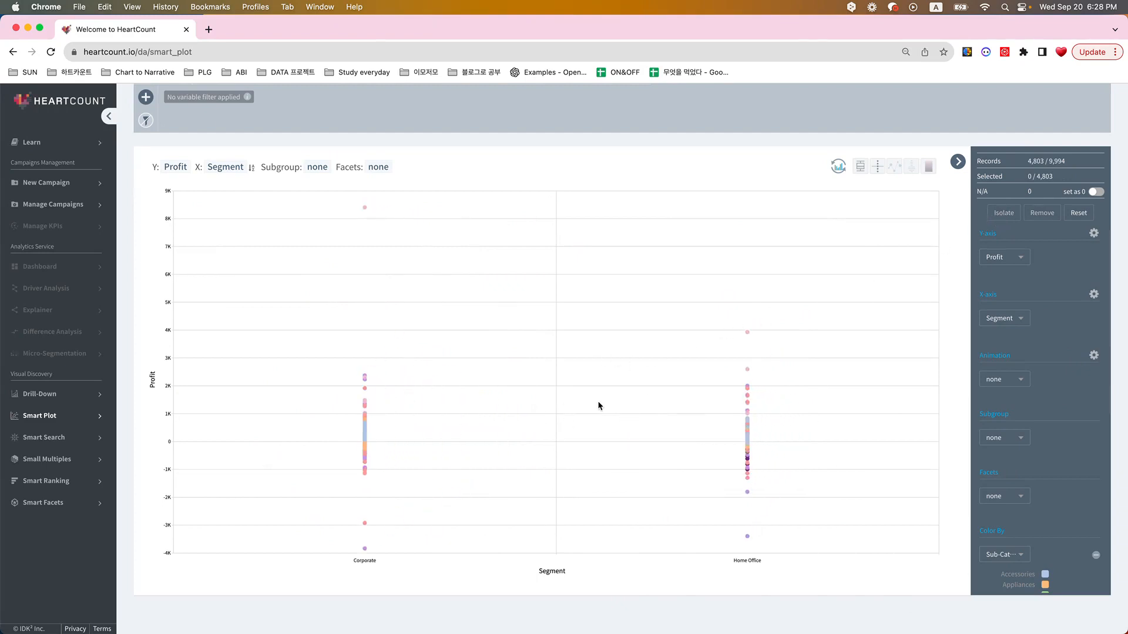
Examine the record details of the highest Profit point in Corporate and in Home Office, and clear the point selection.
left_click(366, 209)
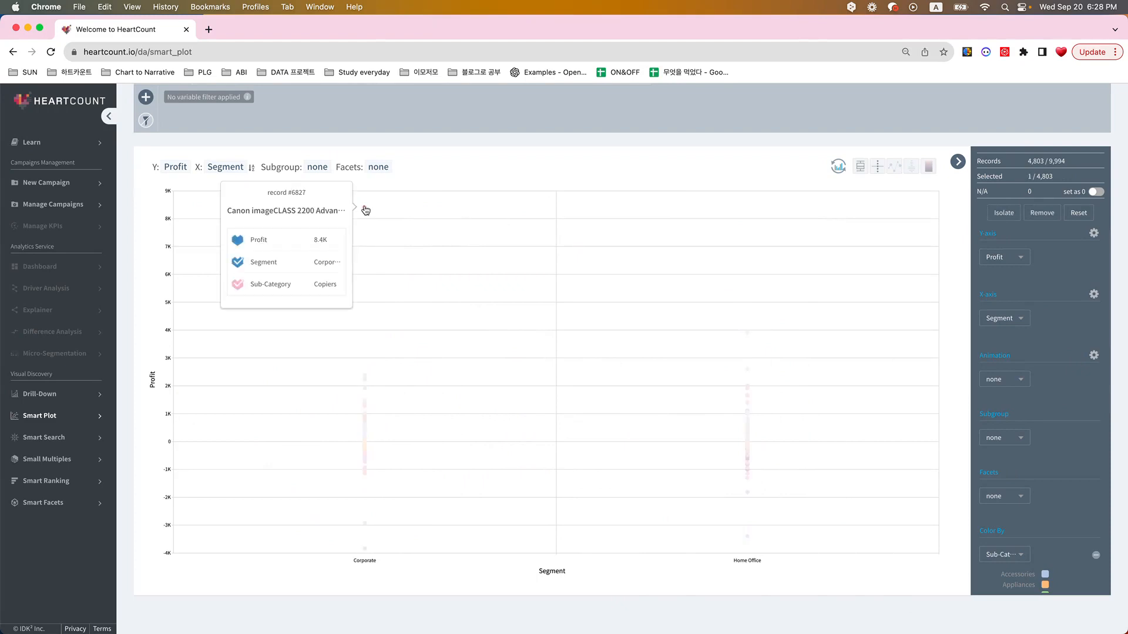
mouse_move(748, 337)
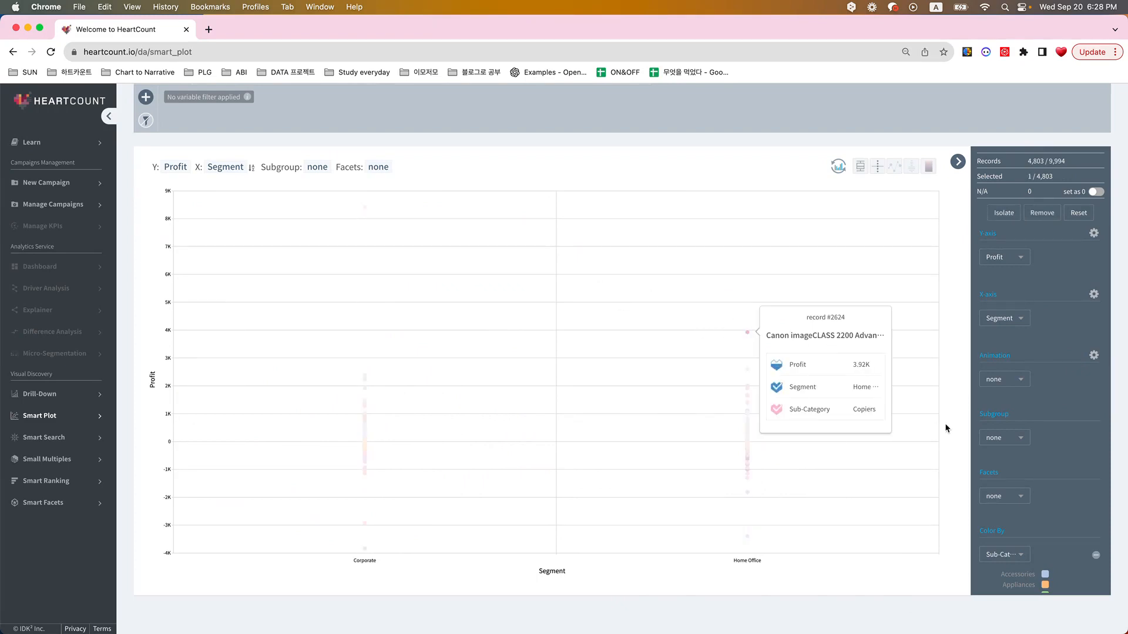
scroll(1025, 514, "down", 10)
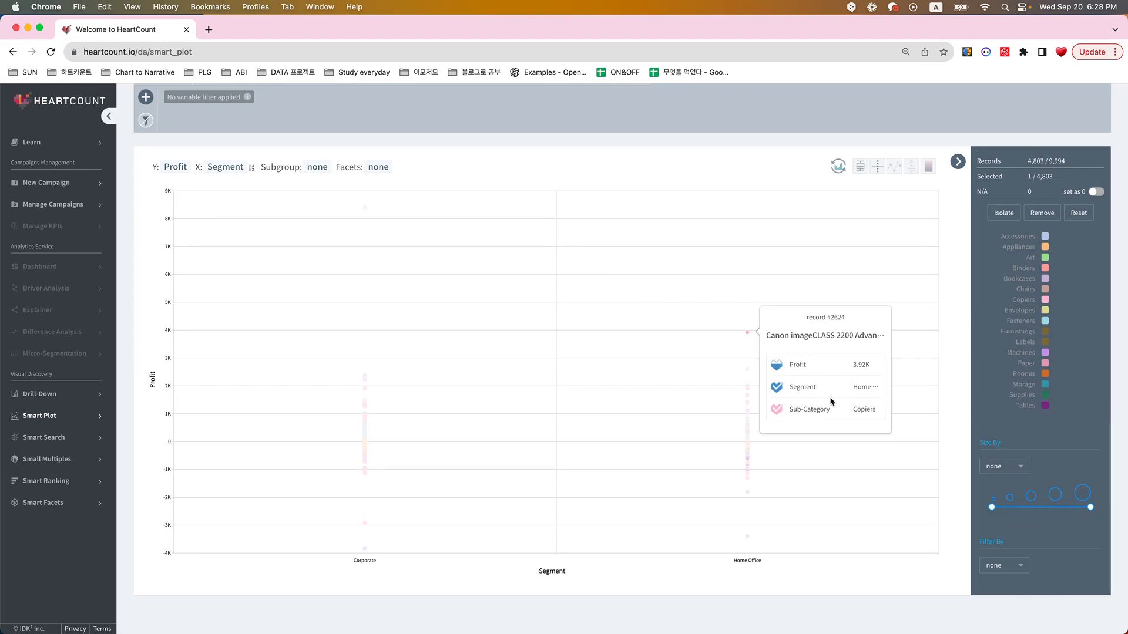
left_click(489, 229)
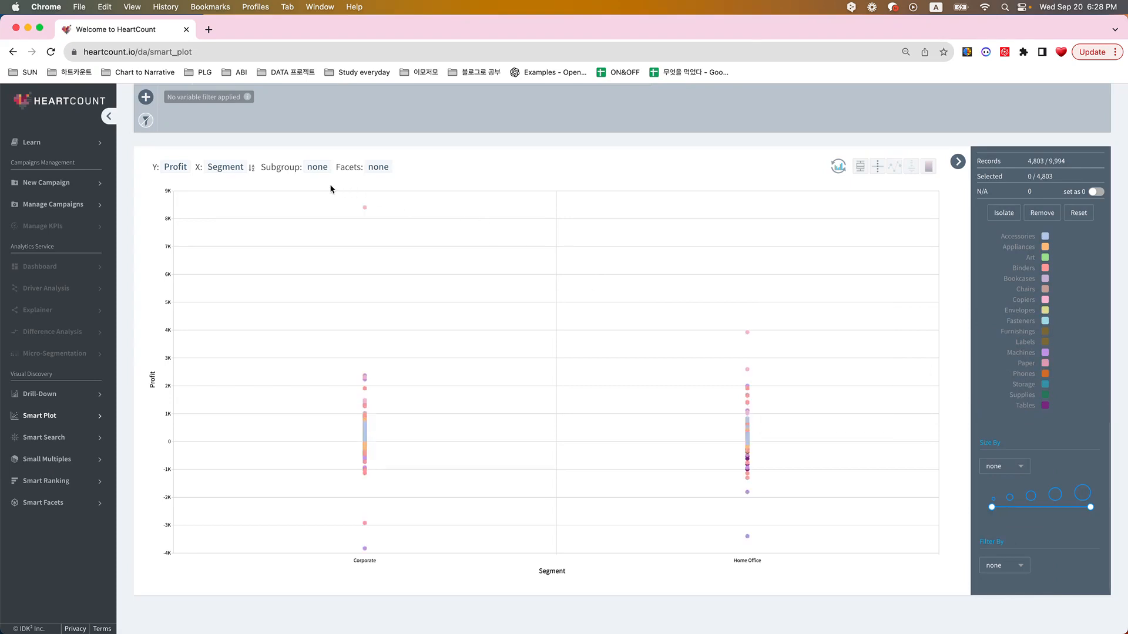
Select the highest Profit points of Corporate and Home Office together and isolate them.
left_click_drag(331, 188, 809, 351)
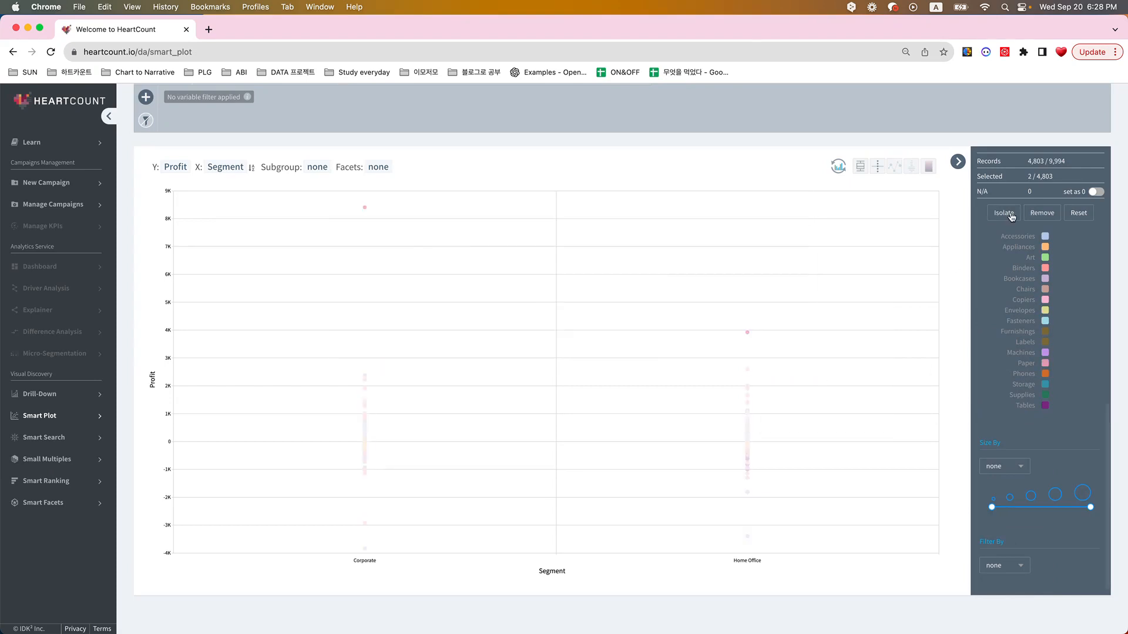
left_click(1011, 215)
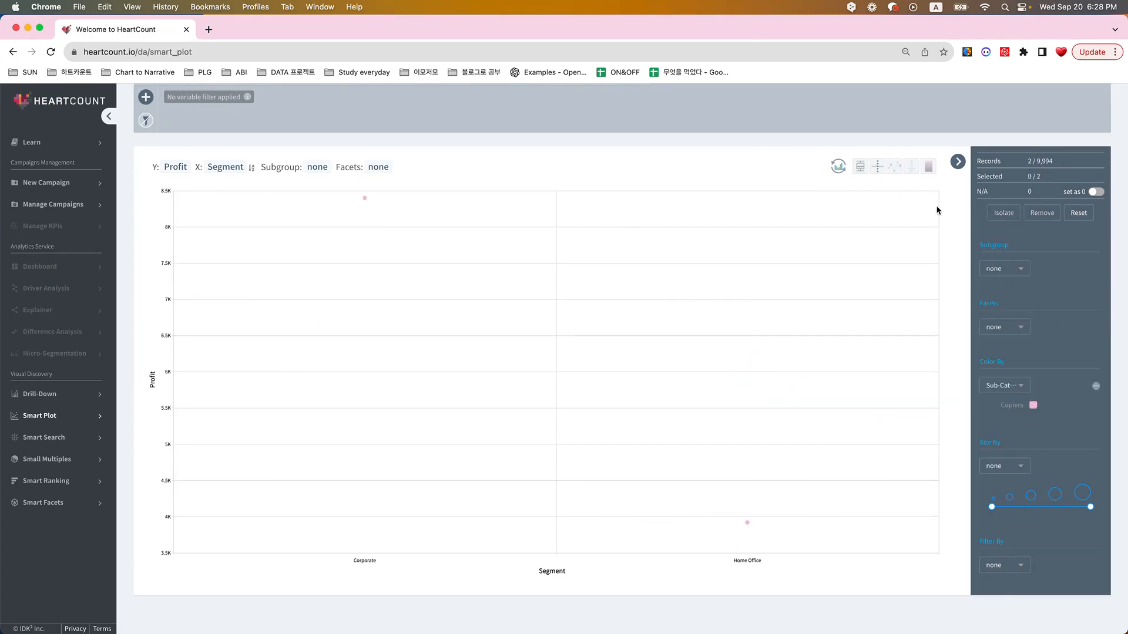
Toggle the plot mode for the two isolated points, and reset the plot to all records.
left_click(838, 167)
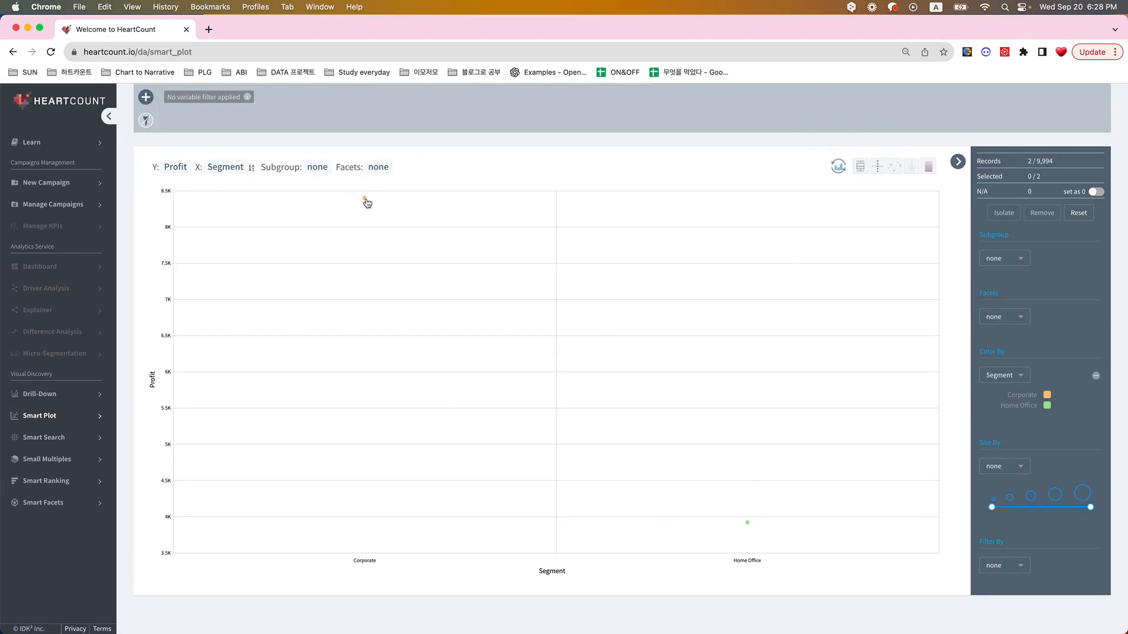
left_click(1083, 212)
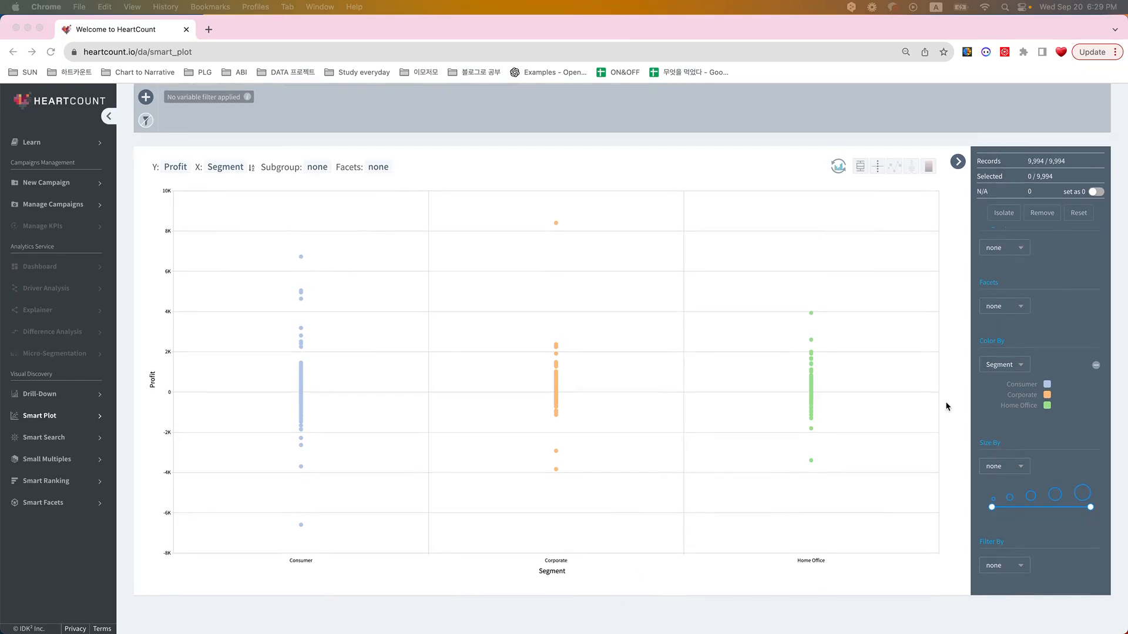
Set the plot's Y-axis to Sales and its X-axis to Profit.
scroll(1022, 412, "up", 1)
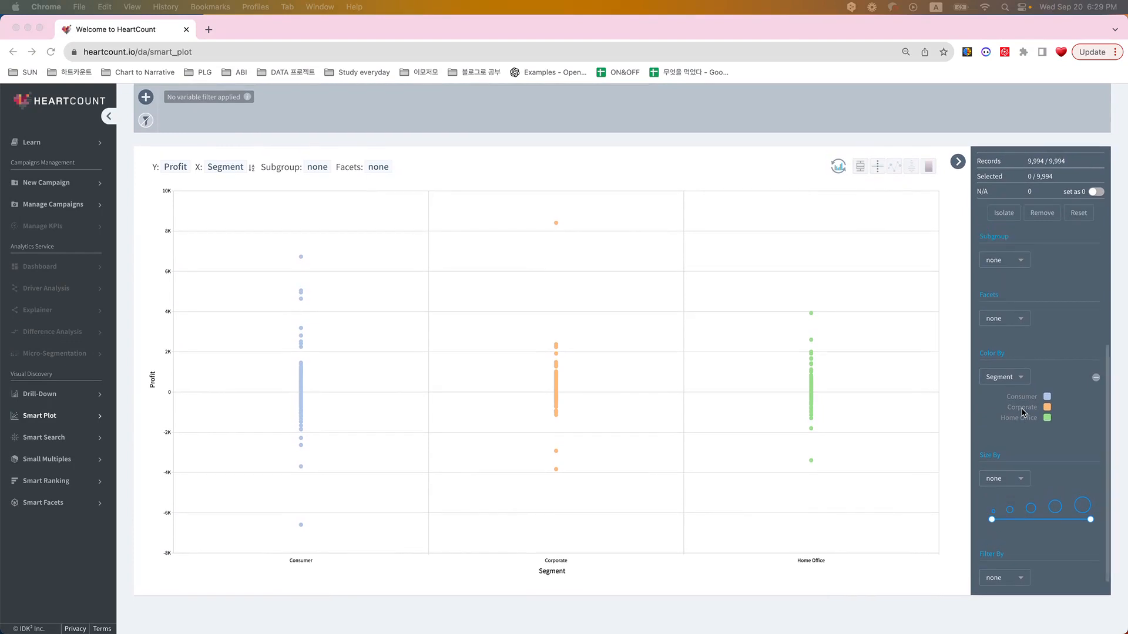
scroll(1022, 412, "up", 5)
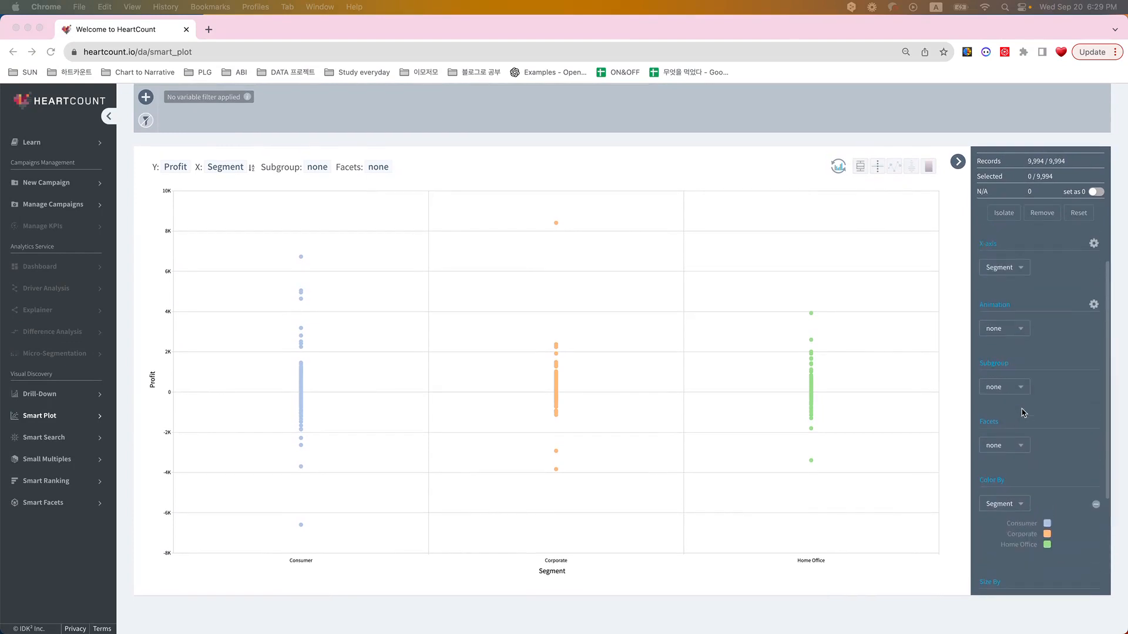
left_click(1007, 339)
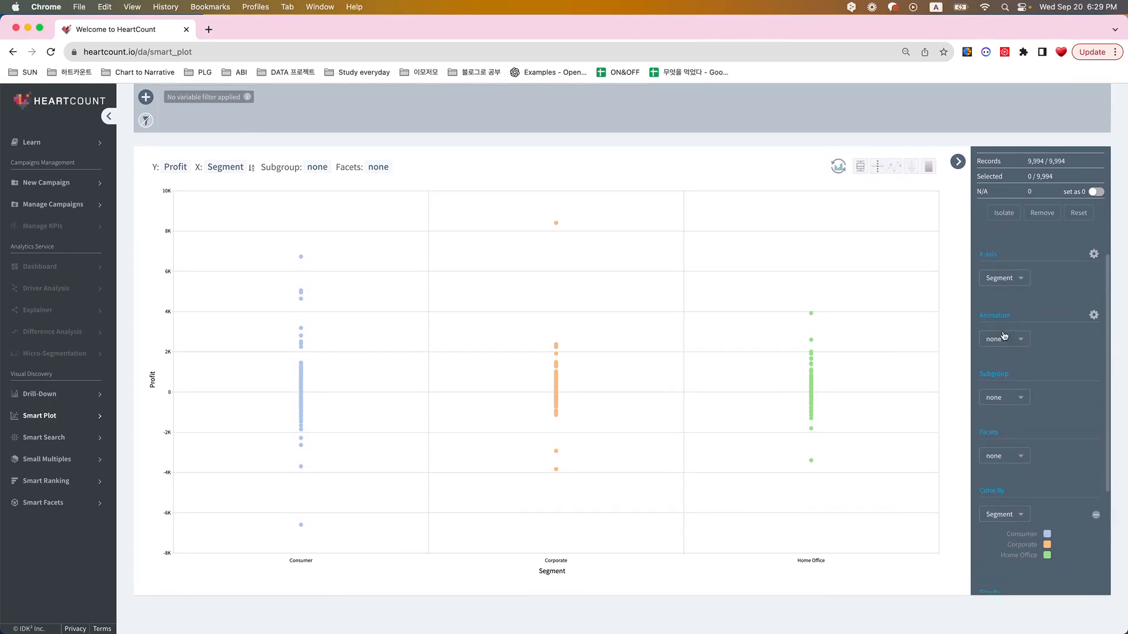
scroll(1005, 336, "up", 2)
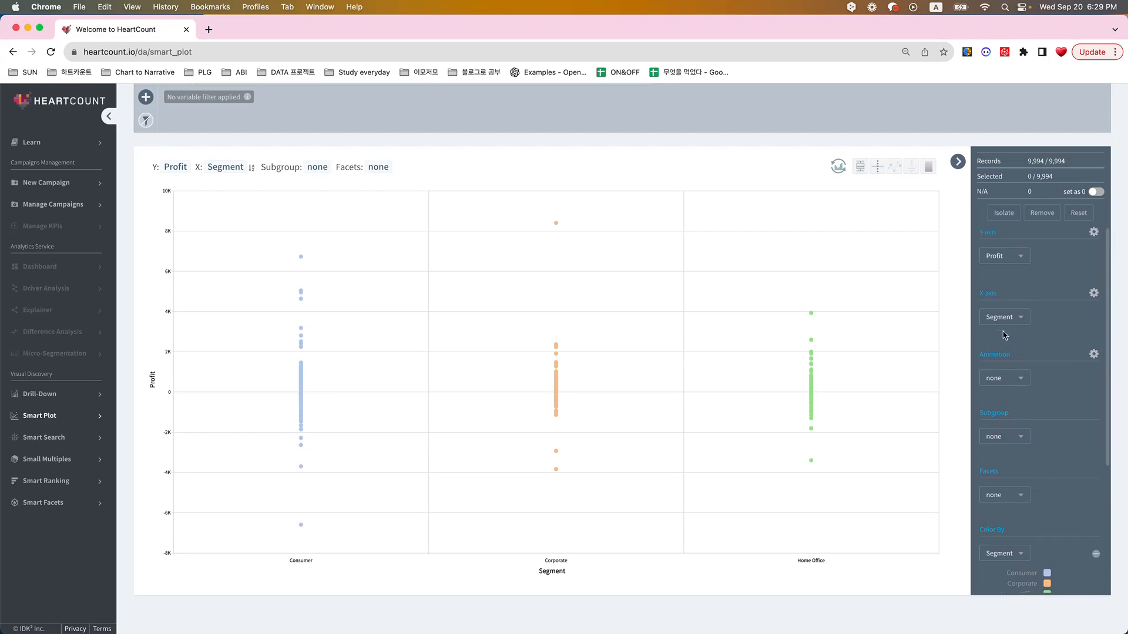
left_click(1000, 258)
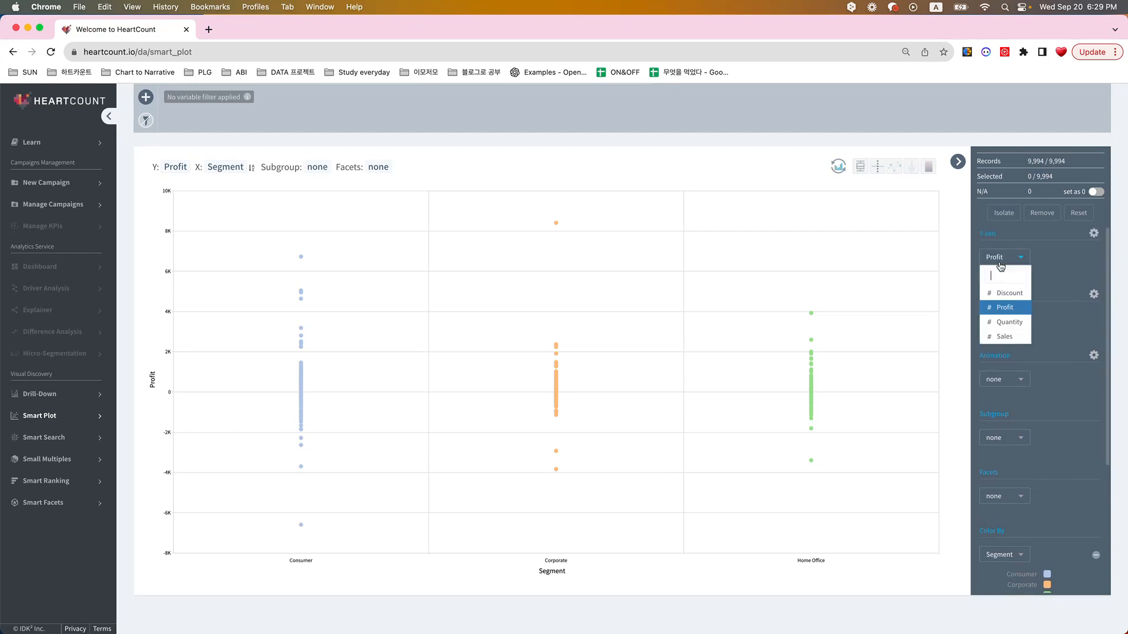
left_click(1001, 336)
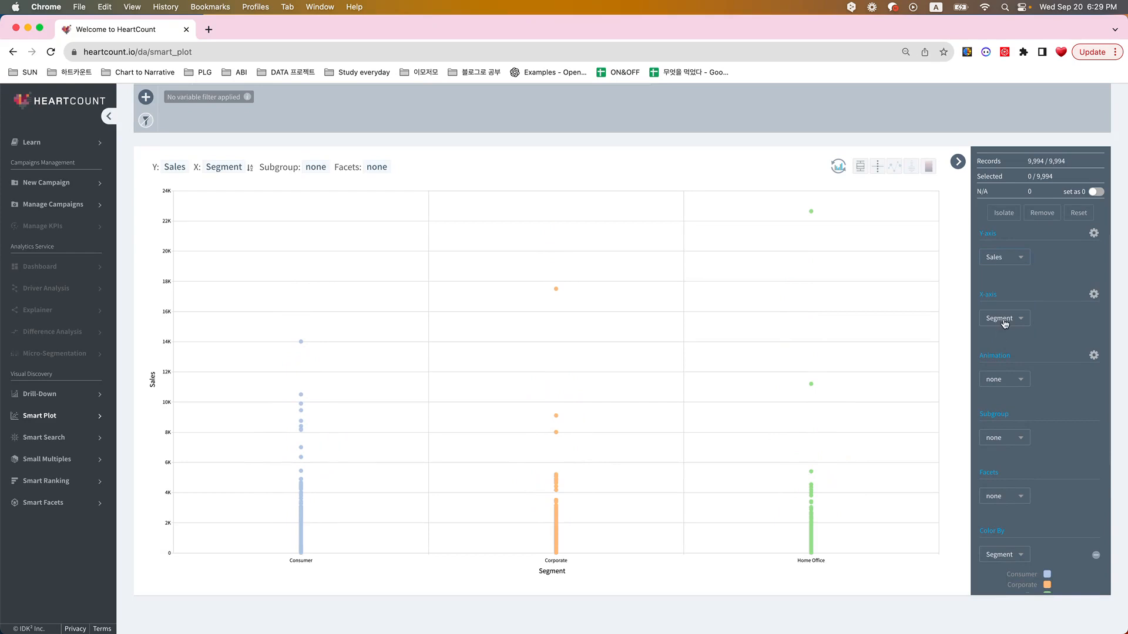
left_click(1004, 324)
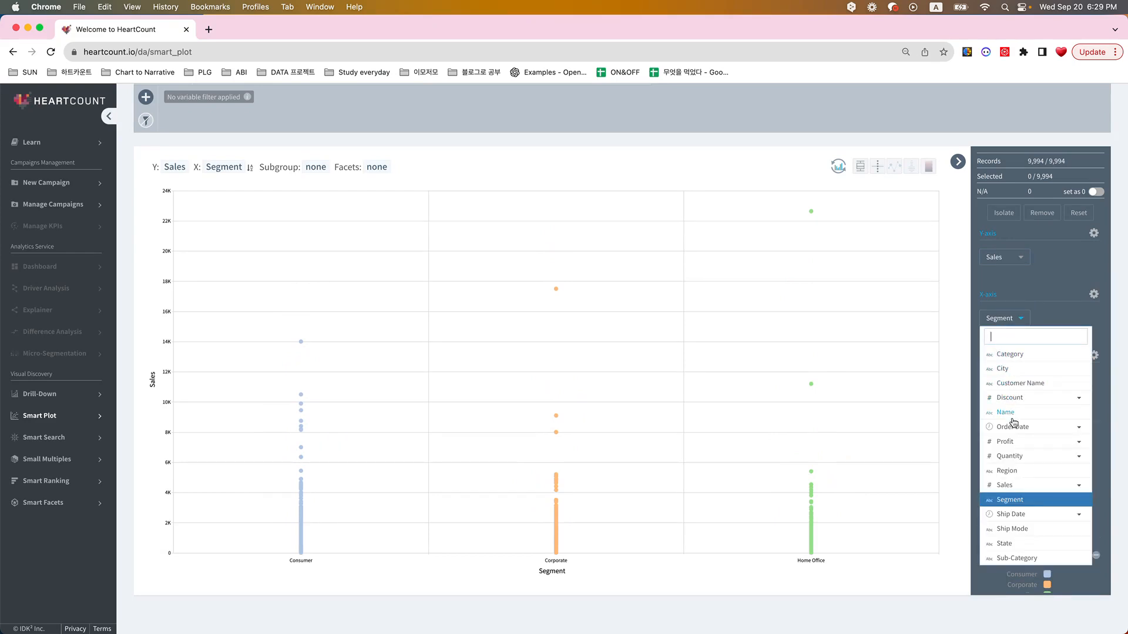
left_click(1012, 442)
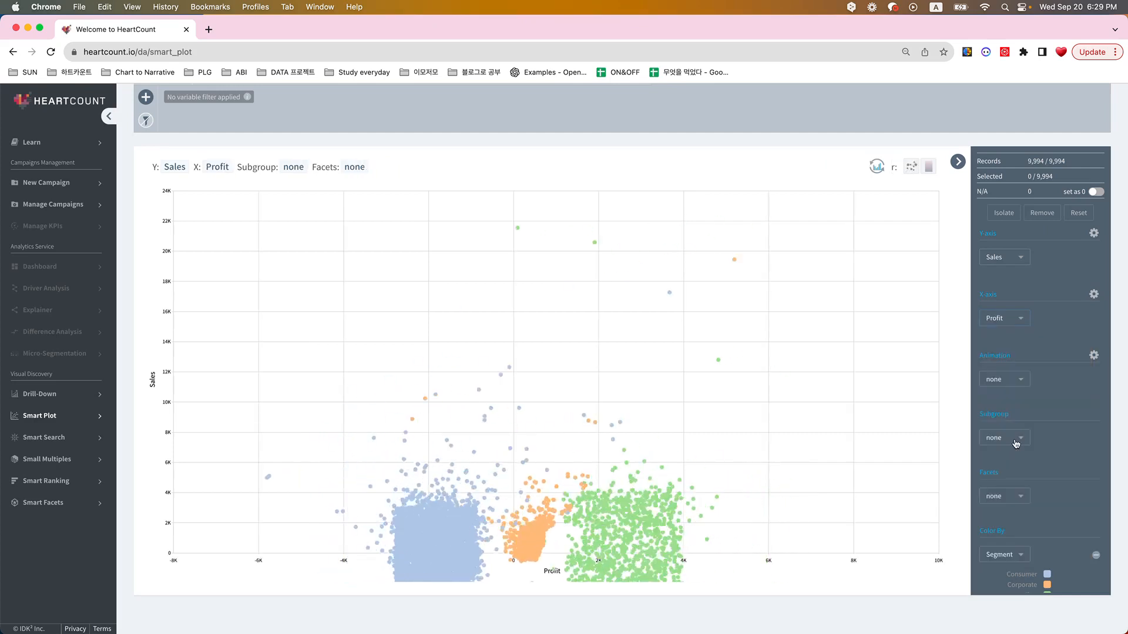
Switch the Sales and Profit plot to aggregated values, and set the Sales aggregation to sum.
left_click(860, 166)
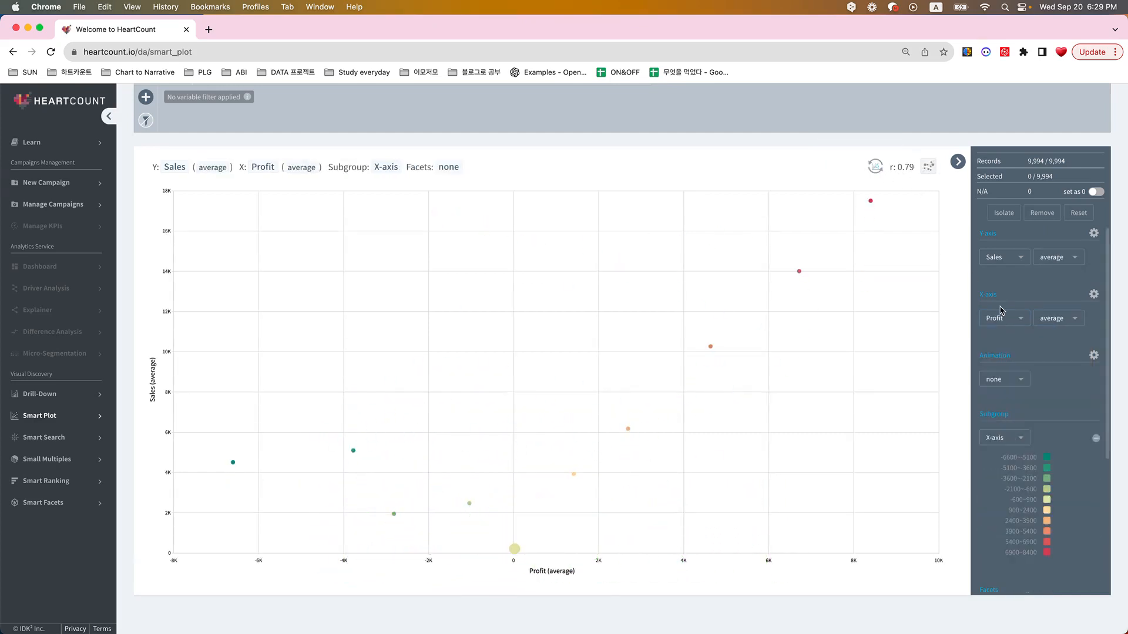
left_click(1062, 264)
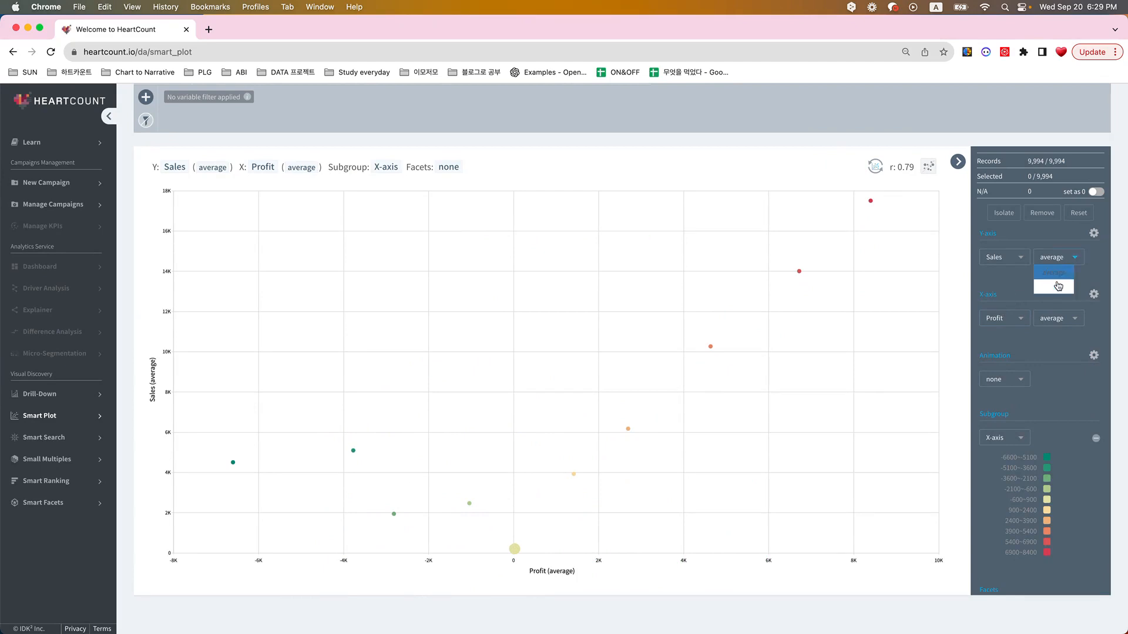
left_click(1057, 287)
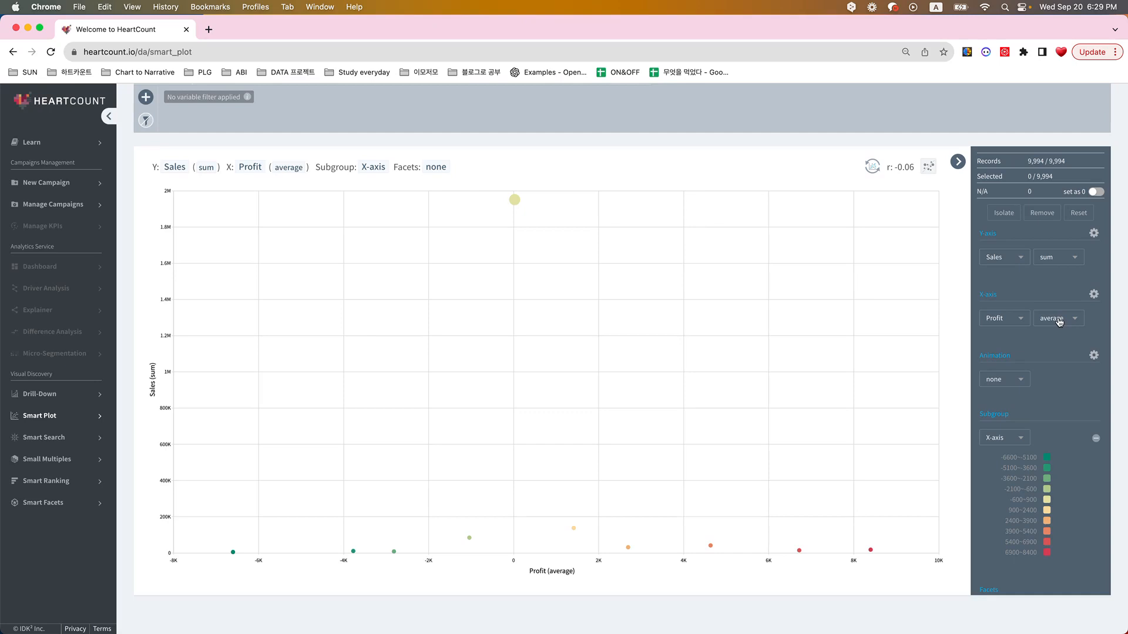
Return the Sales and Profit plot to individual record points and show its trend line.
left_click(873, 168)
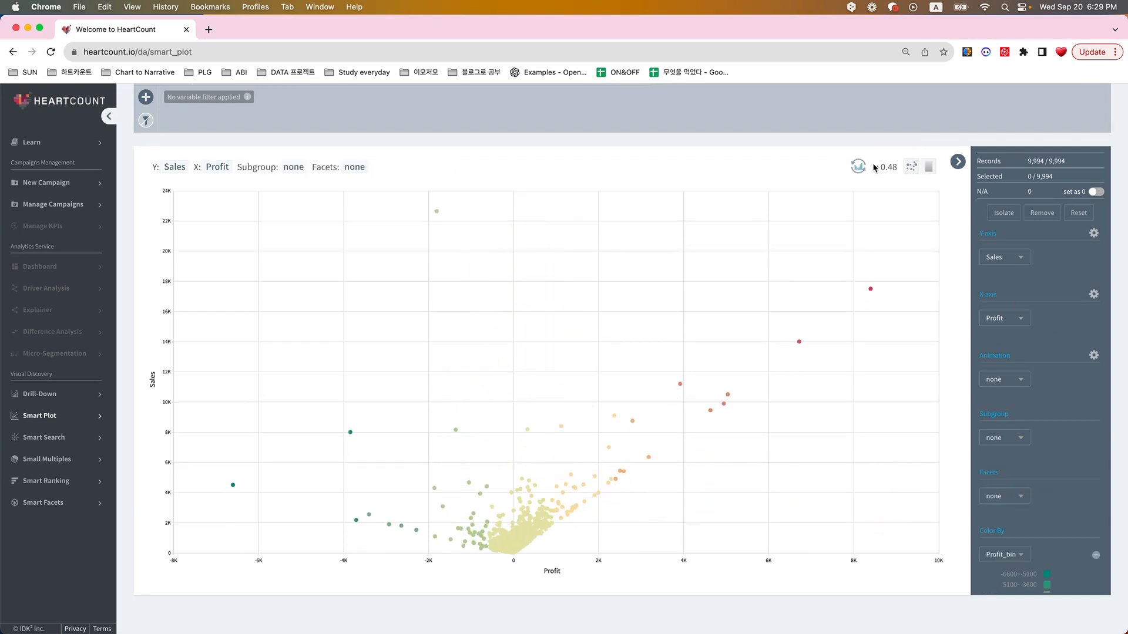
left_click(912, 166)
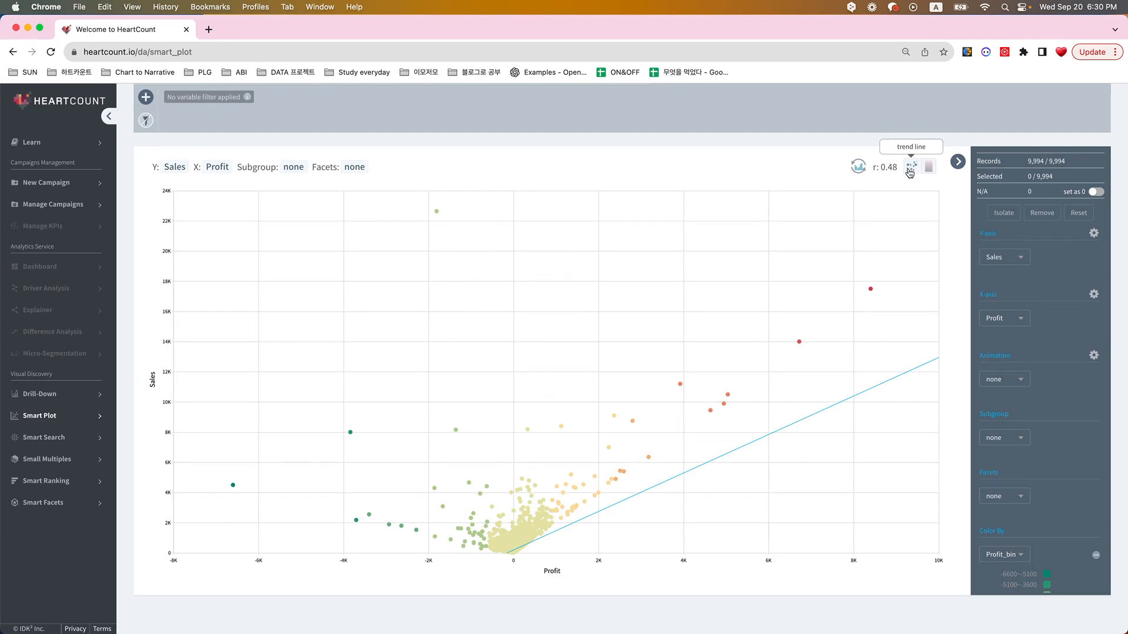
Set the plot's subgroup to Sub-Category, and try selecting the cluster of bubbles with low average Sales.
left_click(291, 167)
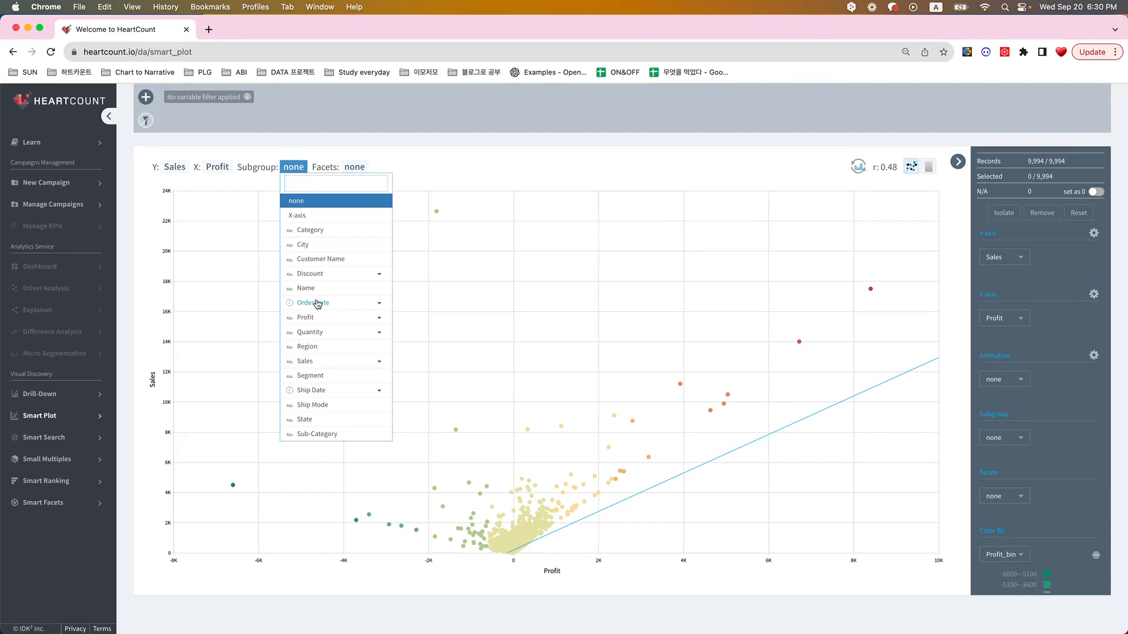
left_click(316, 435)
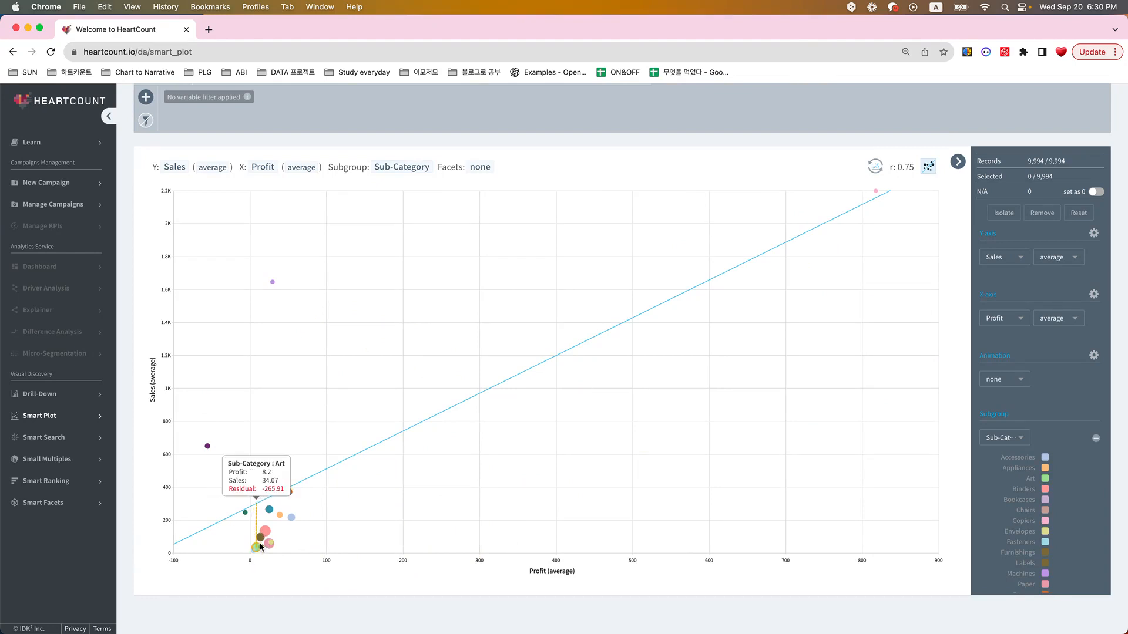
left_click_drag(241, 535, 314, 567)
left_click(316, 572)
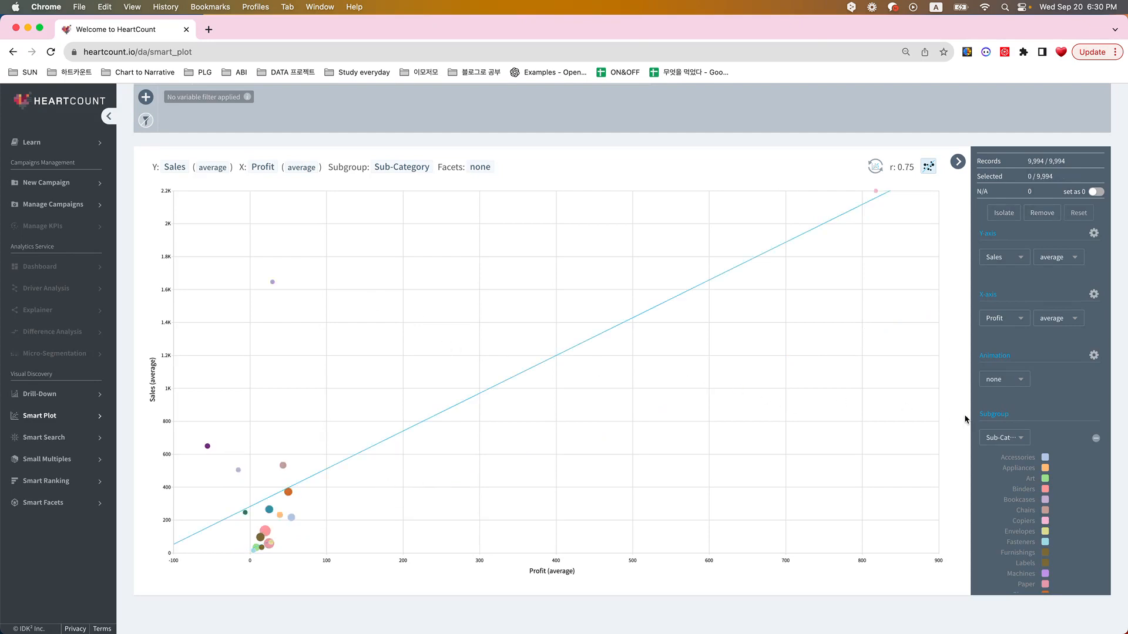
Animate the Sub-Category bubbles by Order Date - Months of year and play the animation.
left_click(1005, 382)
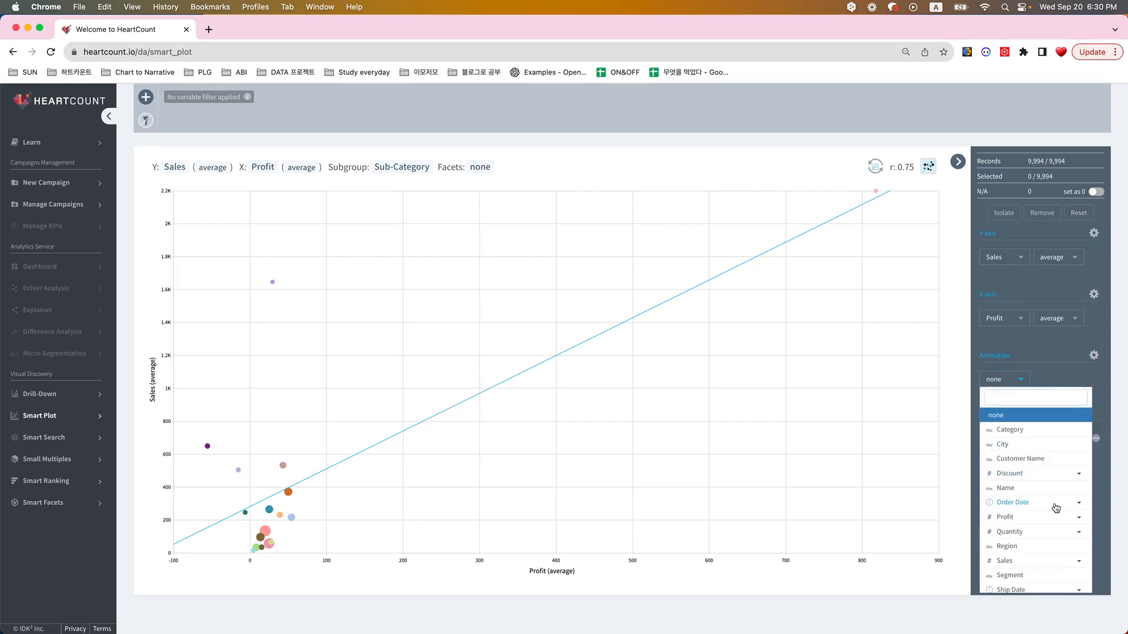
left_click(1079, 503)
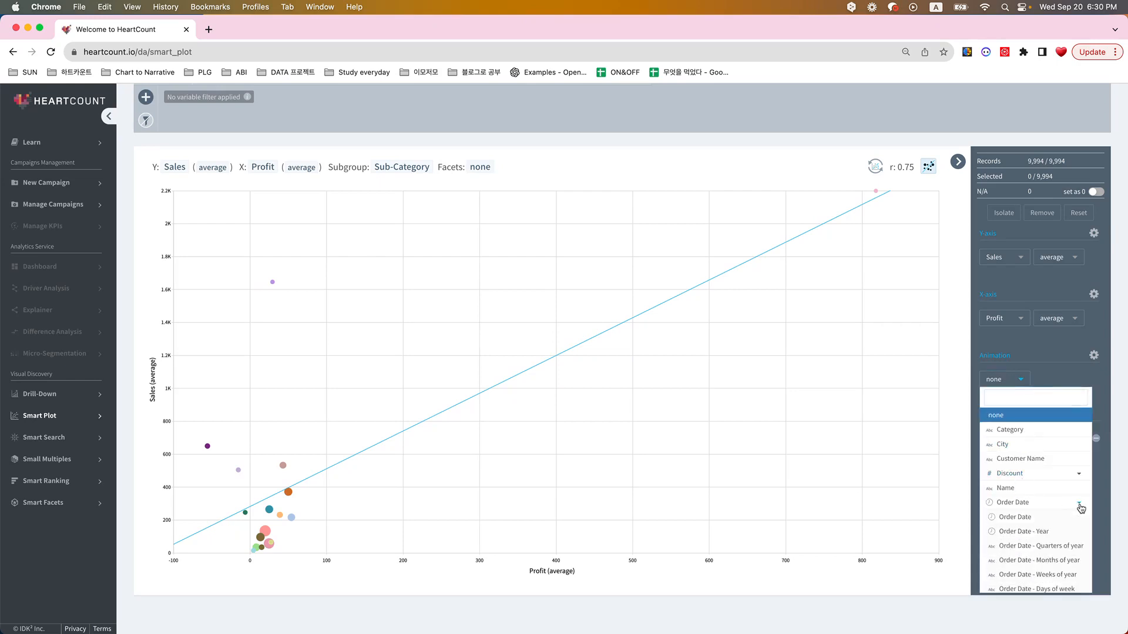
left_click(1039, 561)
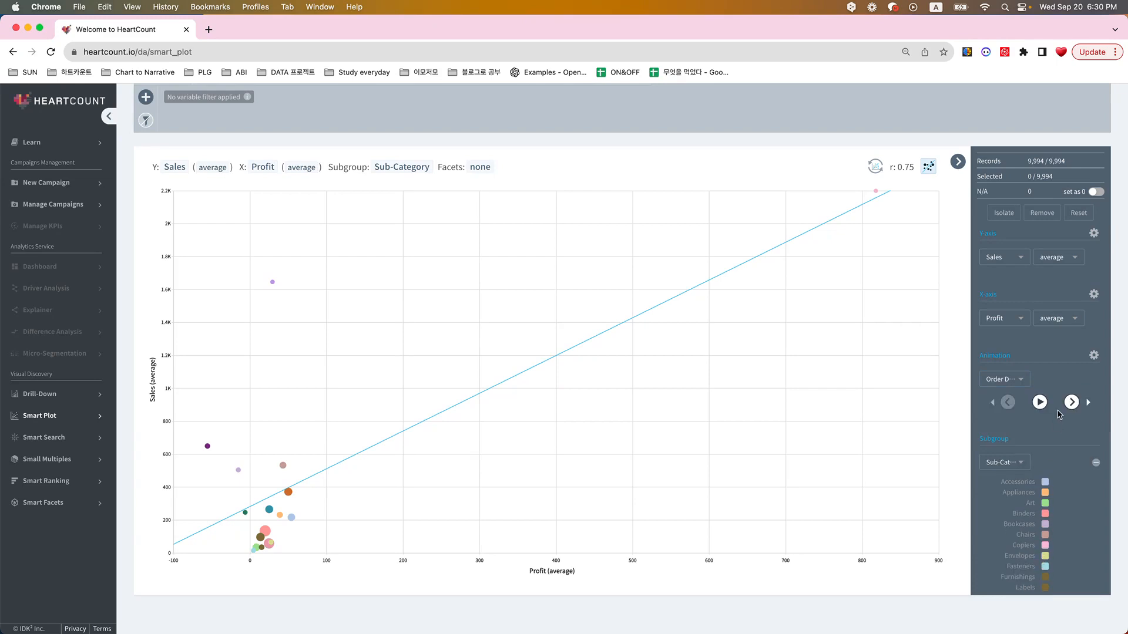
left_click(1040, 402)
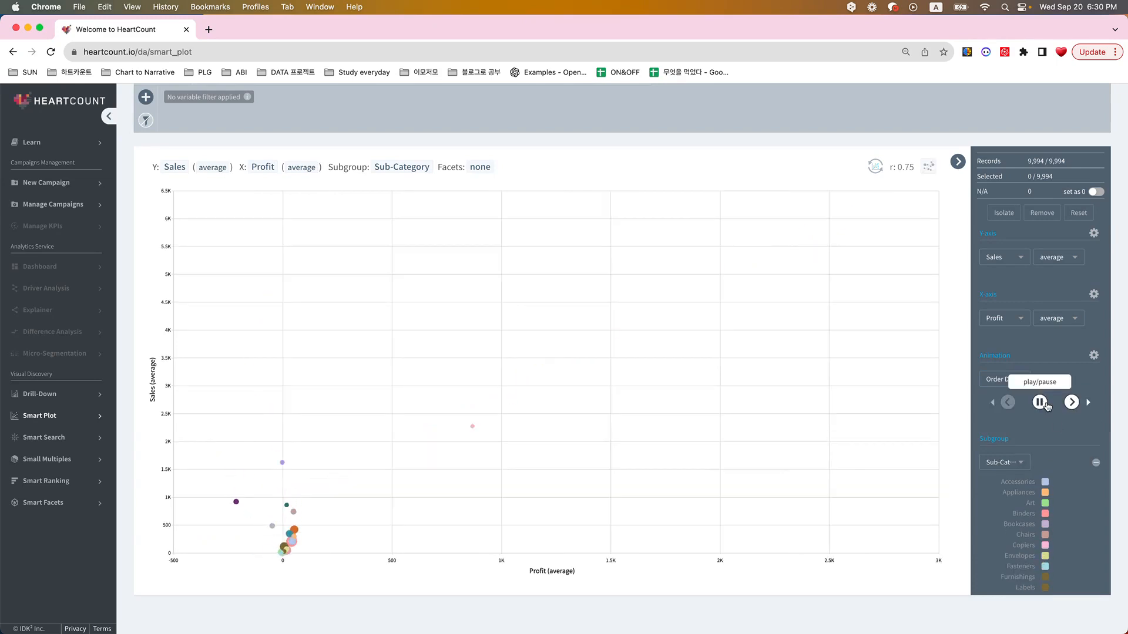
scroll(1042, 405, "down", 1)
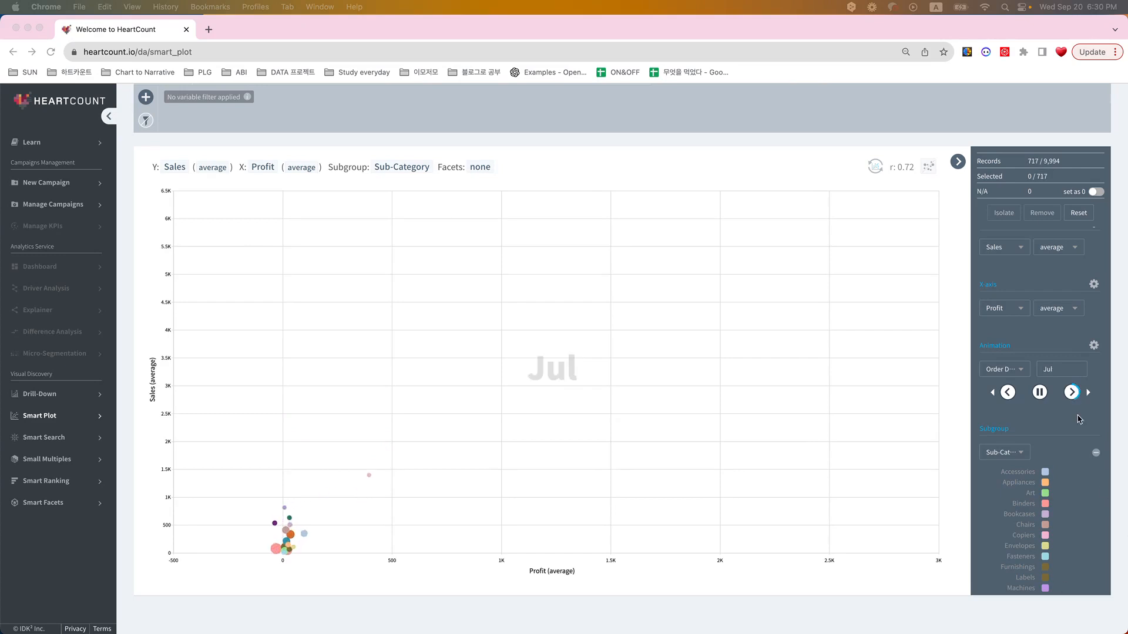
Set the animation speed to 4 and the animation variable to none.
left_click(1095, 347)
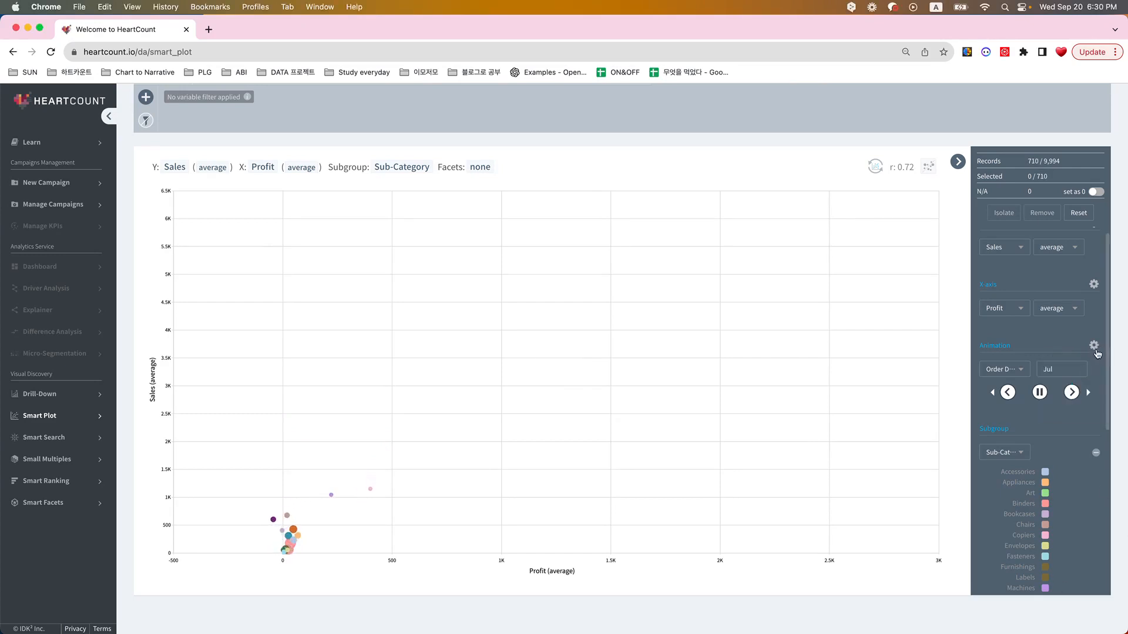
left_click(1094, 346)
left_click(1051, 416)
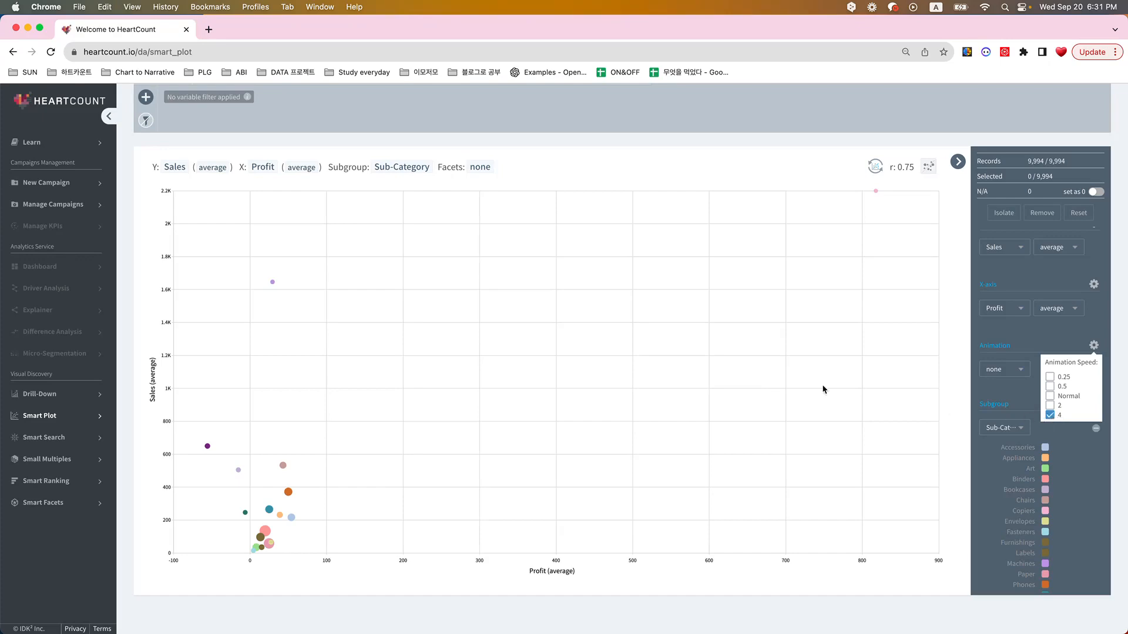
left_click(719, 387)
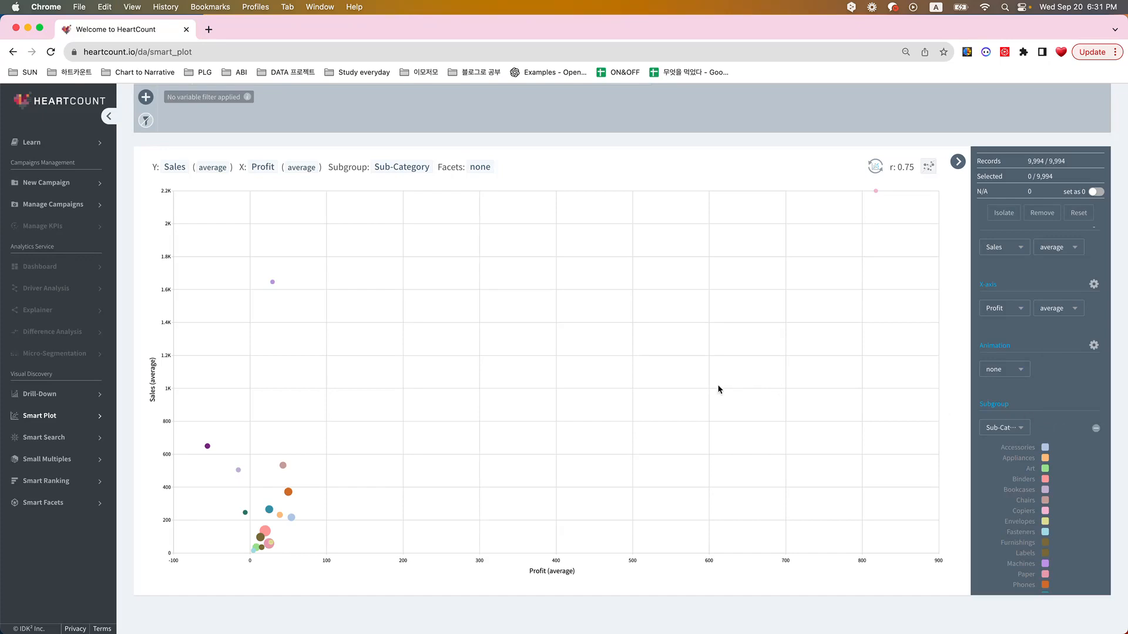
Switch the aggregated Sub-Category bubble plot to individual record points.
left_click(875, 168)
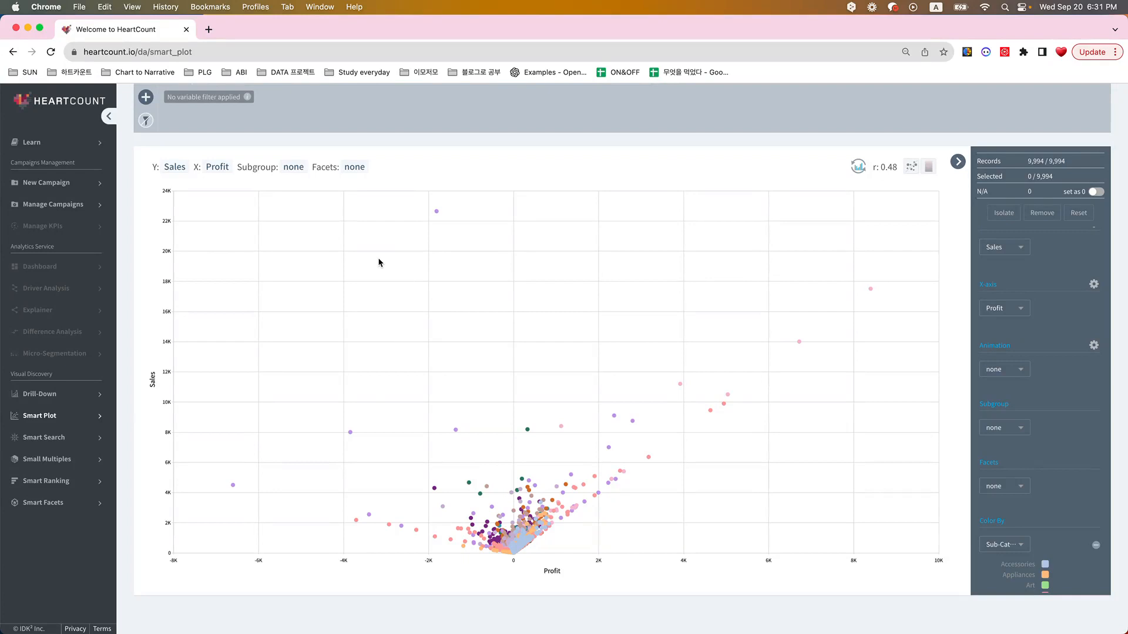
scroll(453, 215, "up", 2)
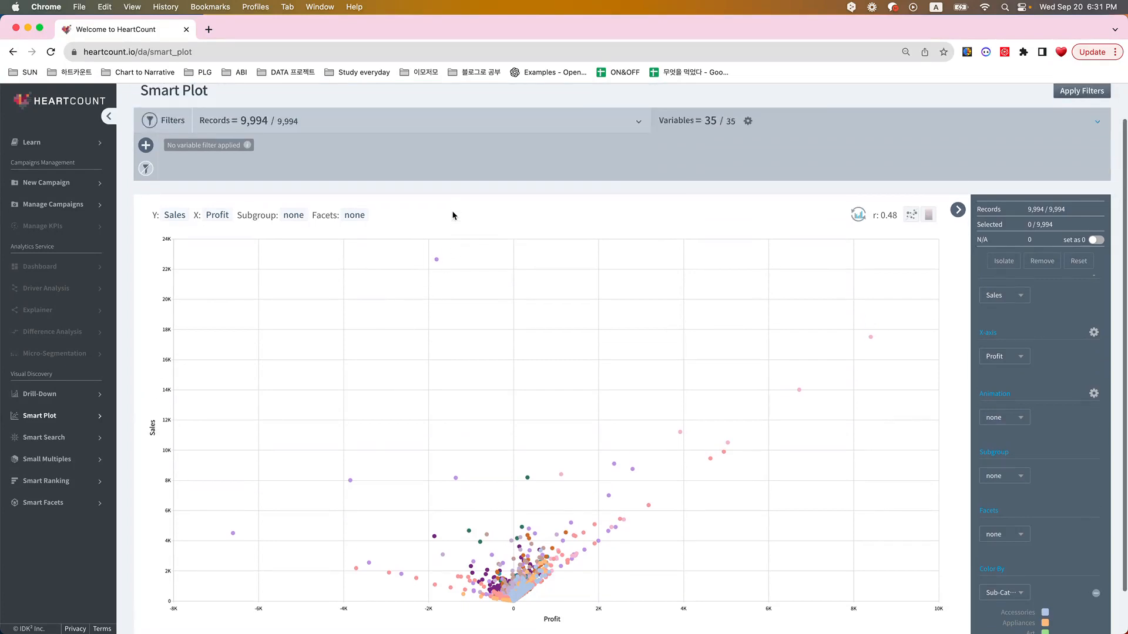